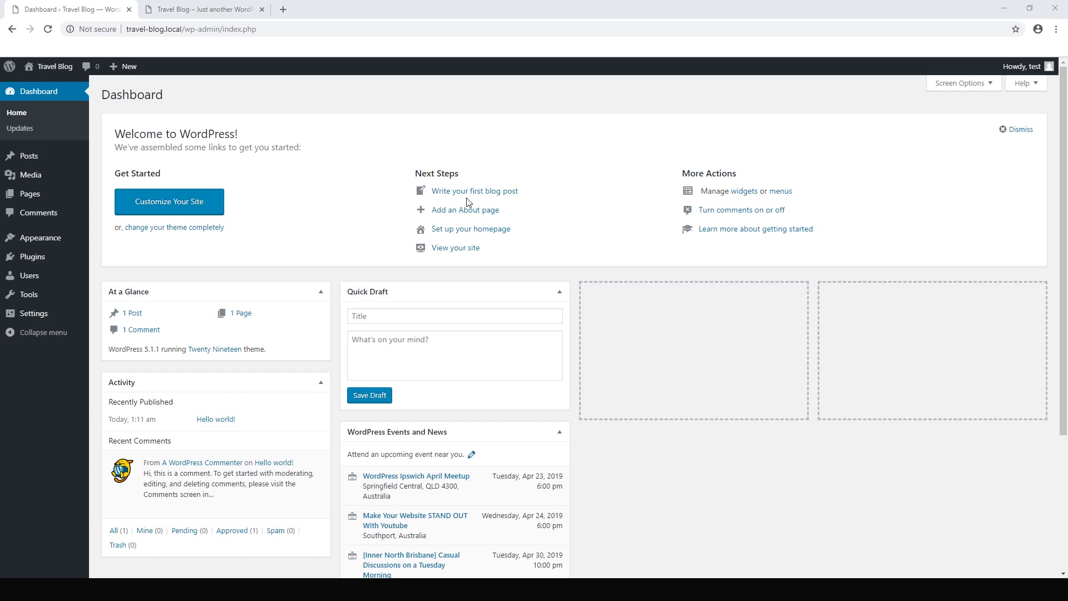
# - Find 'astra' among new themes, then install and activate the Astra theme
pyautogui.moveTo(56, 239)
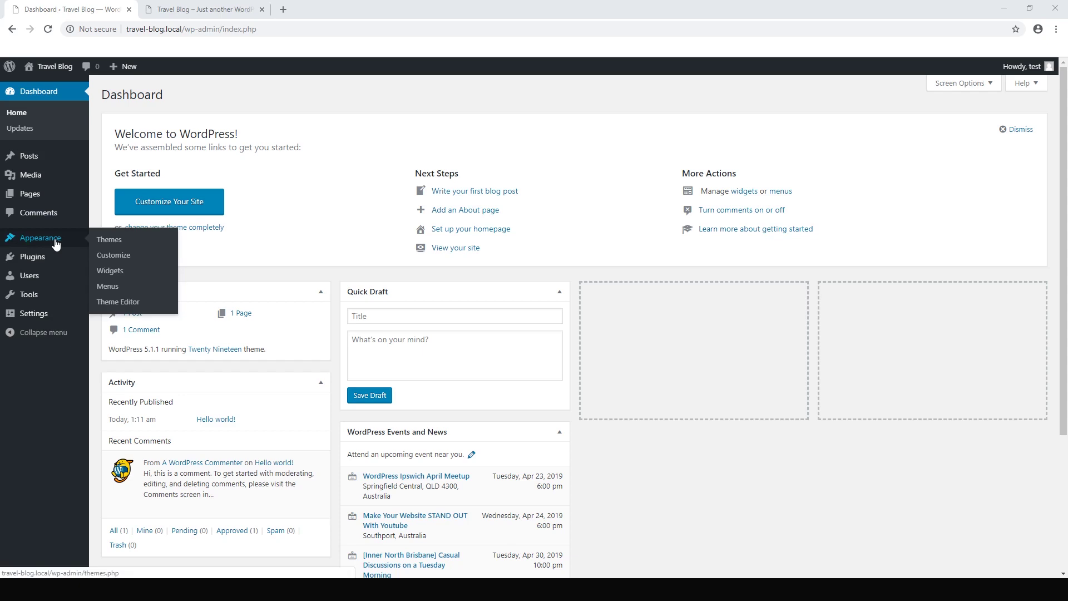
pyautogui.click(123, 245)
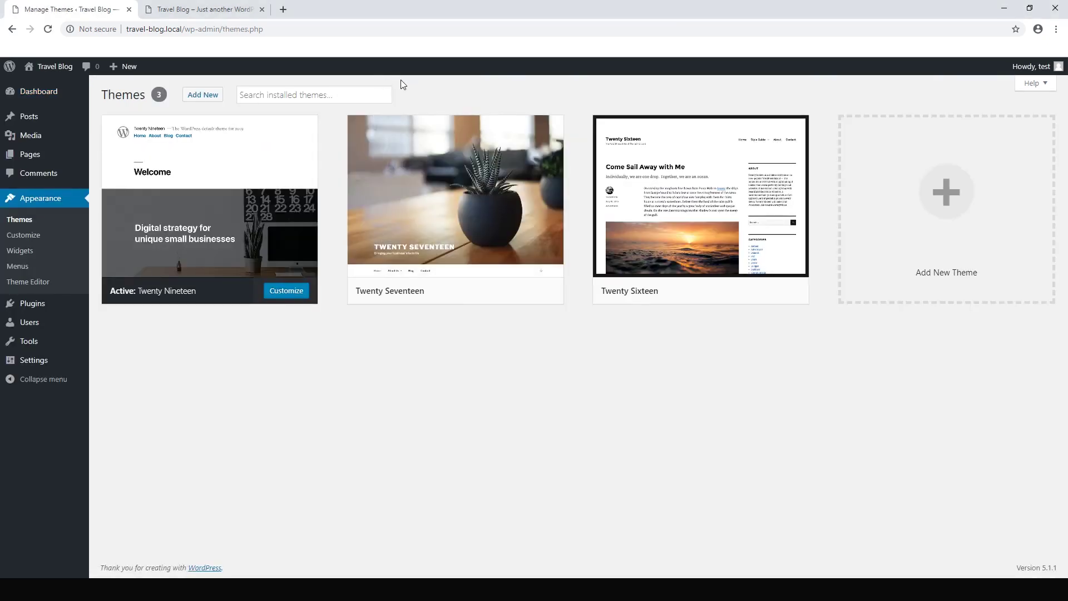
pyautogui.click(198, 93)
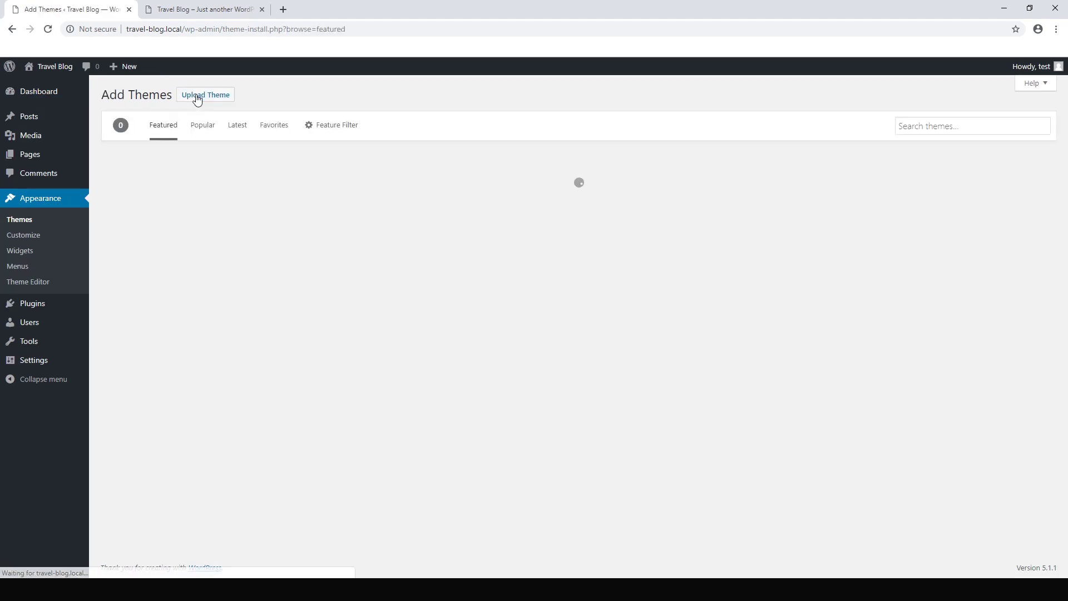
pyautogui.click(938, 126)
pyautogui.click(925, 156)
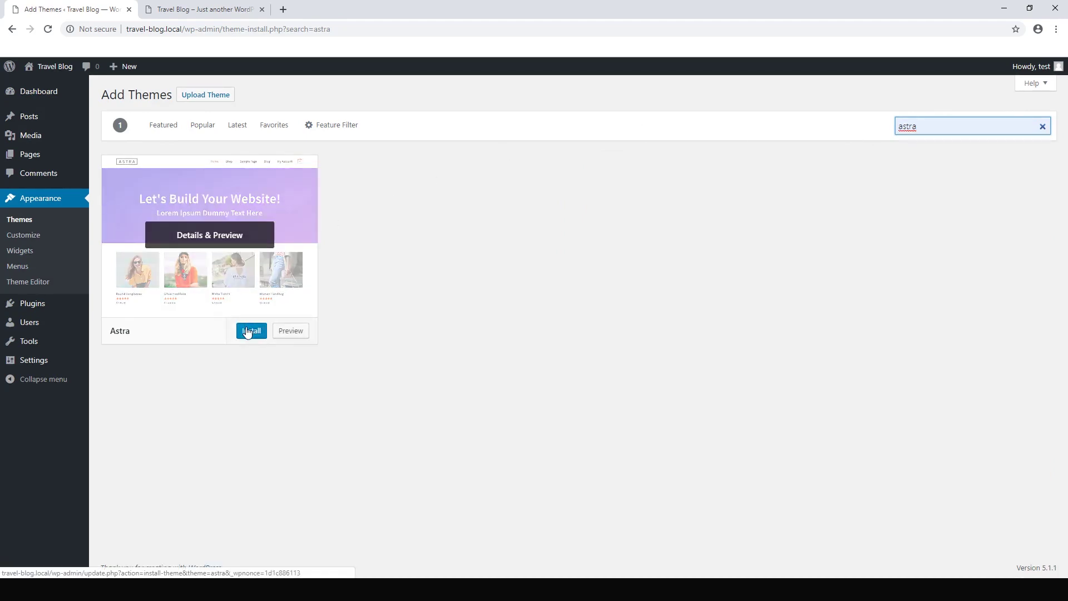
pyautogui.click(248, 332)
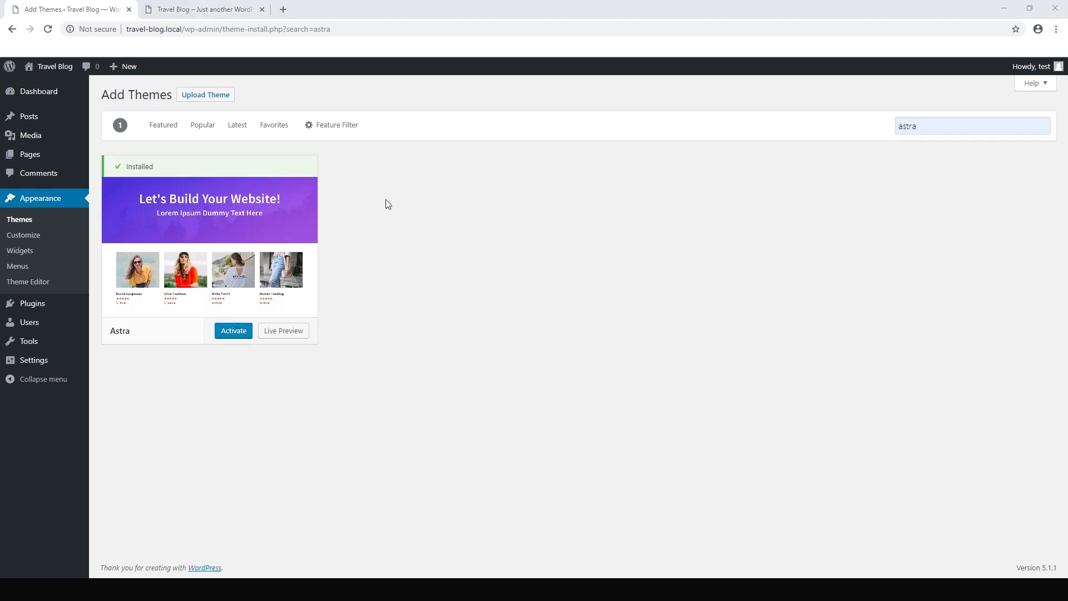
pyautogui.click(234, 336)
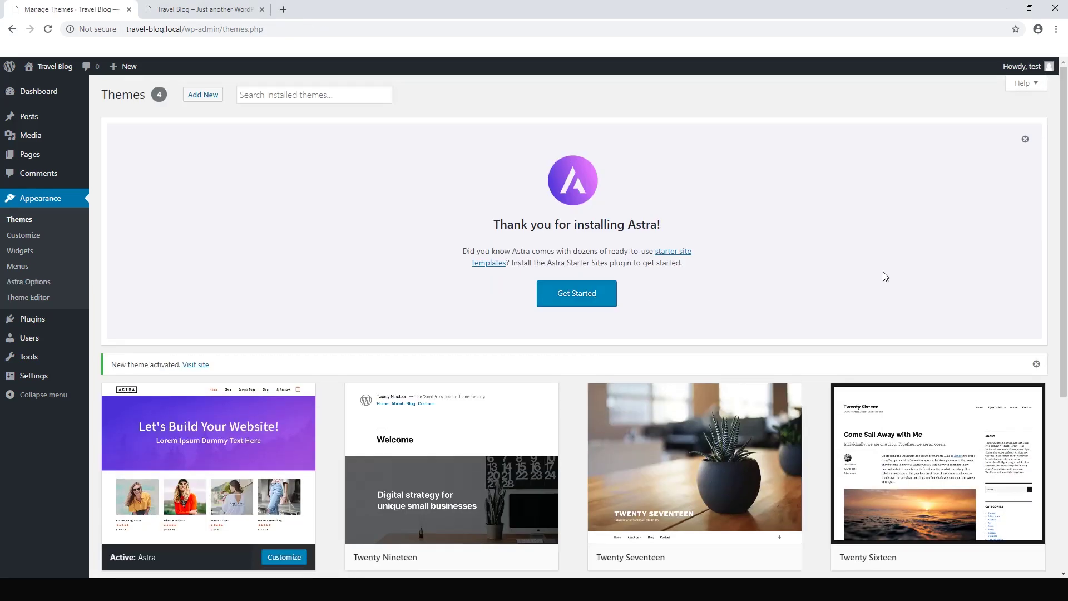
# - Start the Astra starter-site setup with Elementor selected as the page builder
pyautogui.click(596, 297)
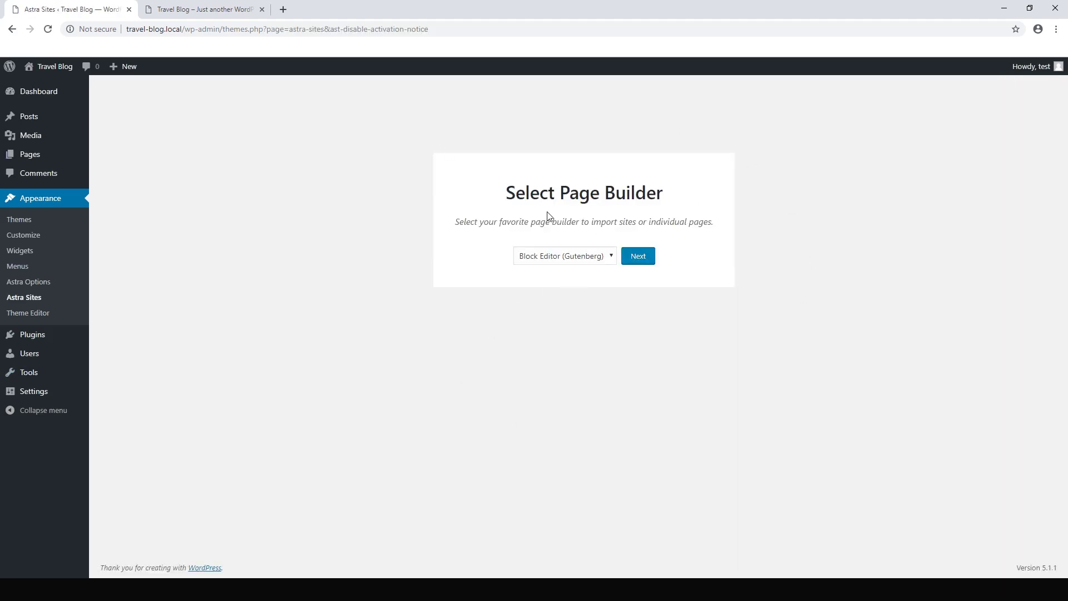
pyautogui.click(552, 260)
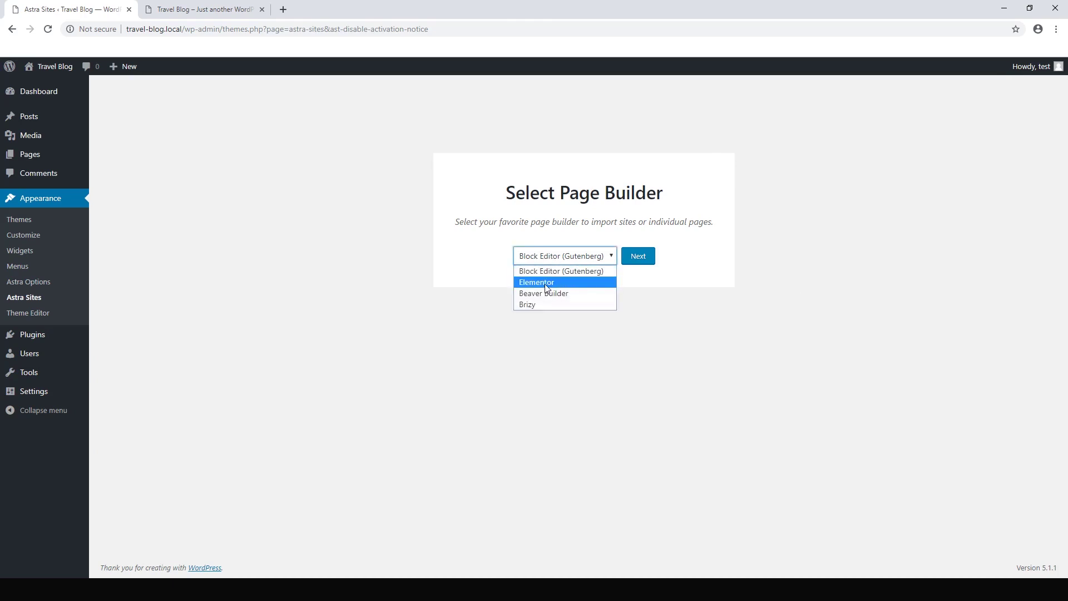
pyautogui.click(546, 283)
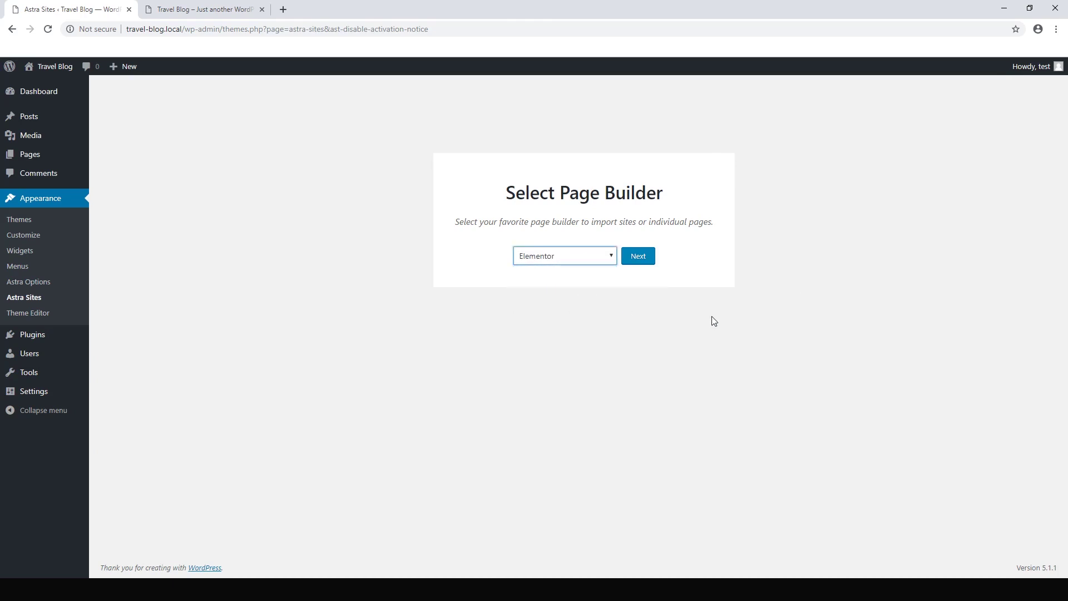
pyautogui.click(635, 266)
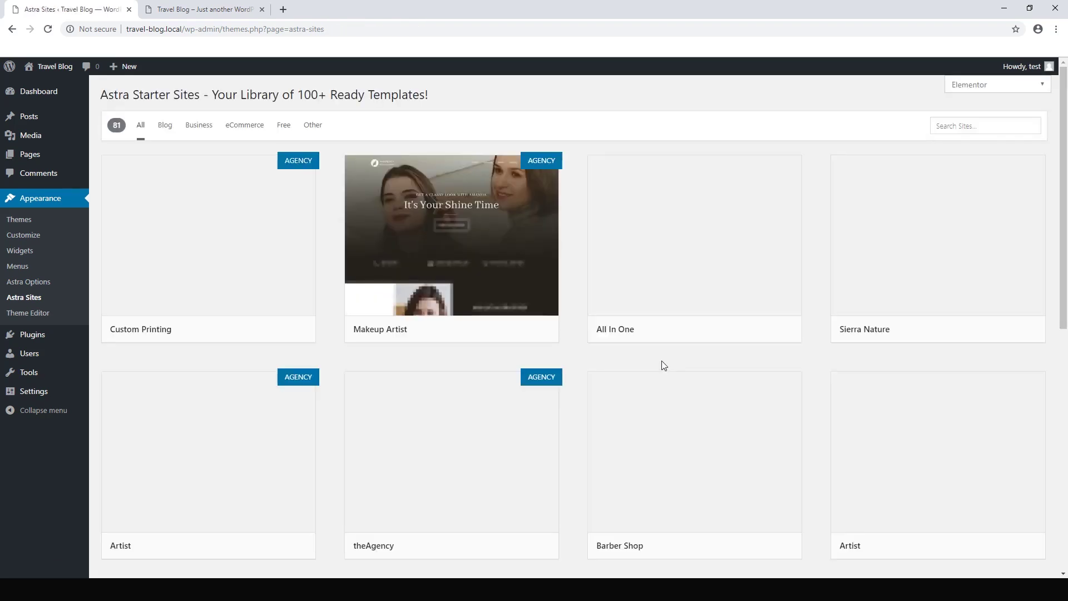
# - Filter the starter sites to Free and open the OUTDOOR template preview
pyautogui.moveTo(396, 194)
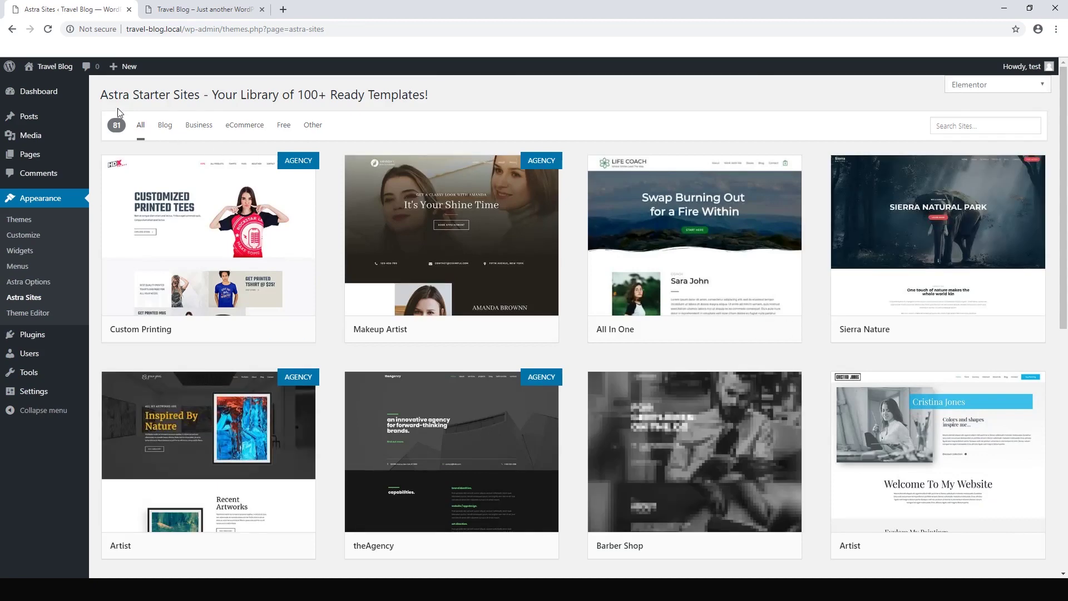
pyautogui.click(287, 125)
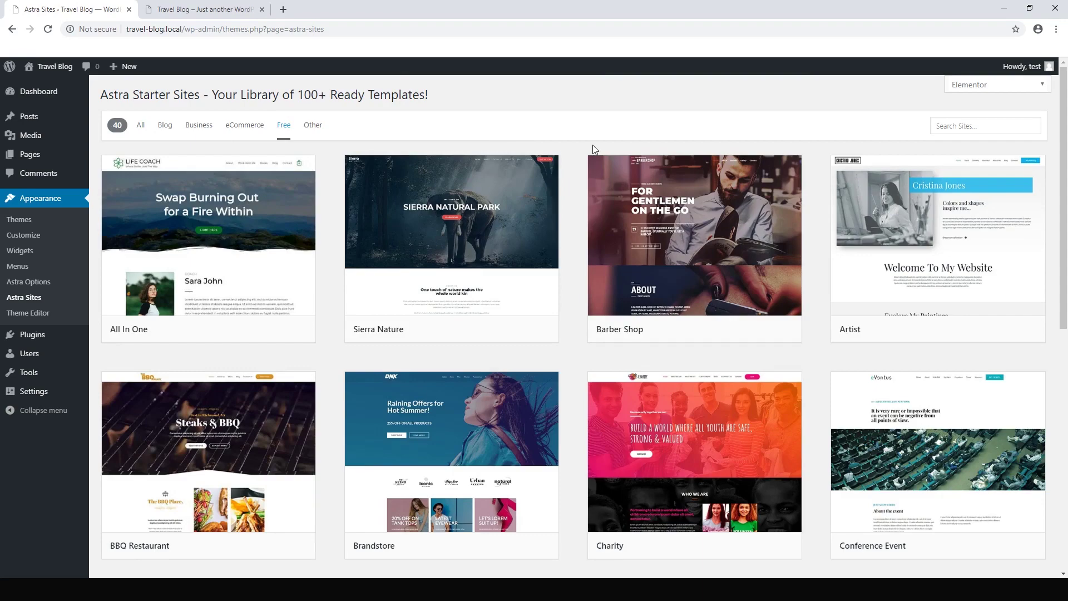
pyautogui.scroll(-4, 593, 147)
pyautogui.scroll(-1, 593, 145)
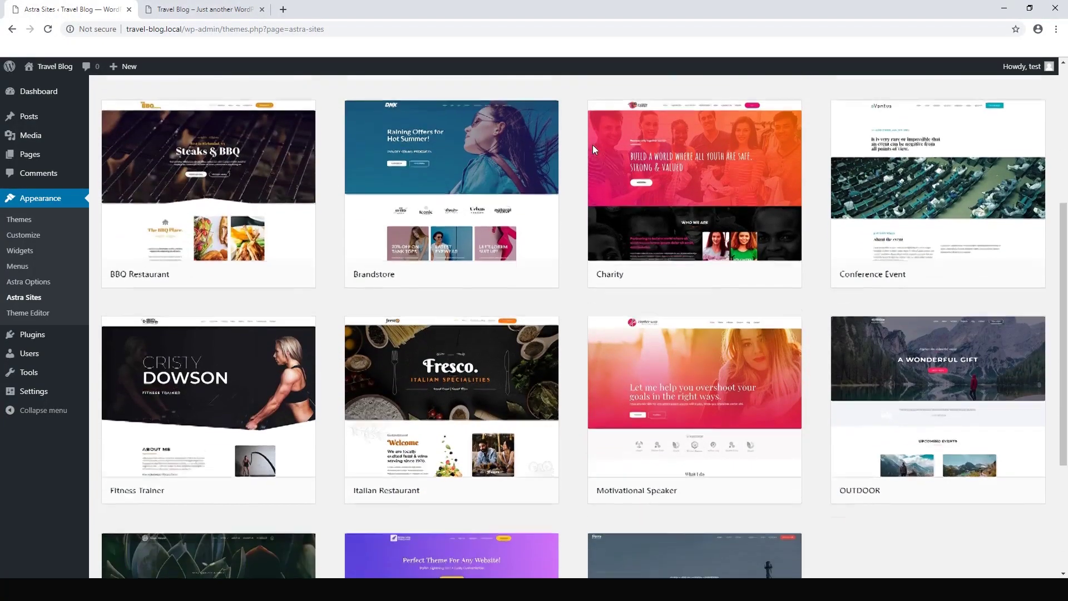
pyautogui.click(878, 374)
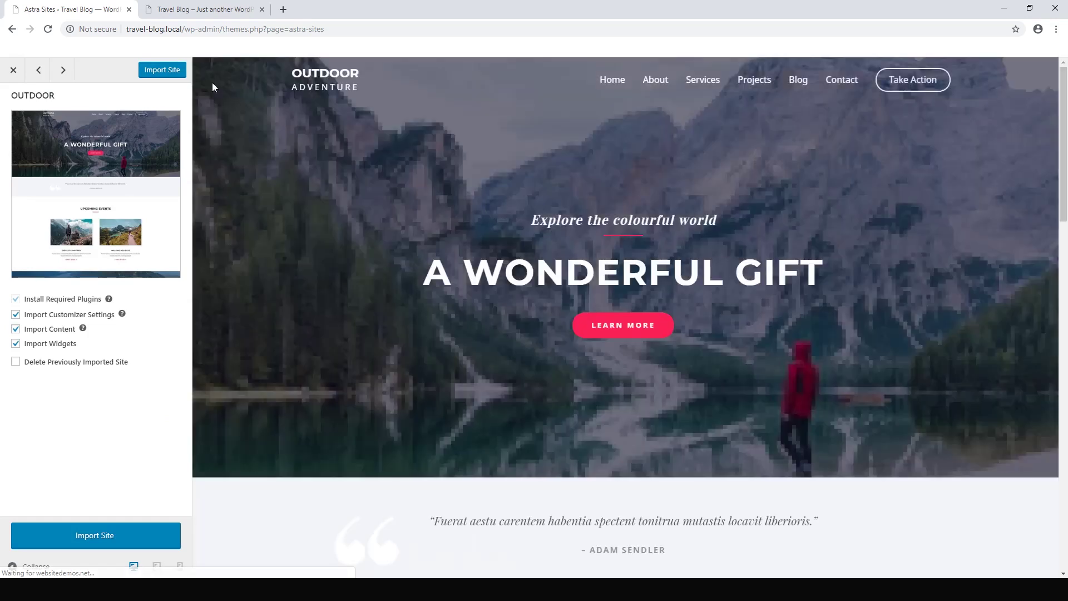
# - Import the OUTDOOR starter site and view the live Travel Blog
pyautogui.click(175, 75)
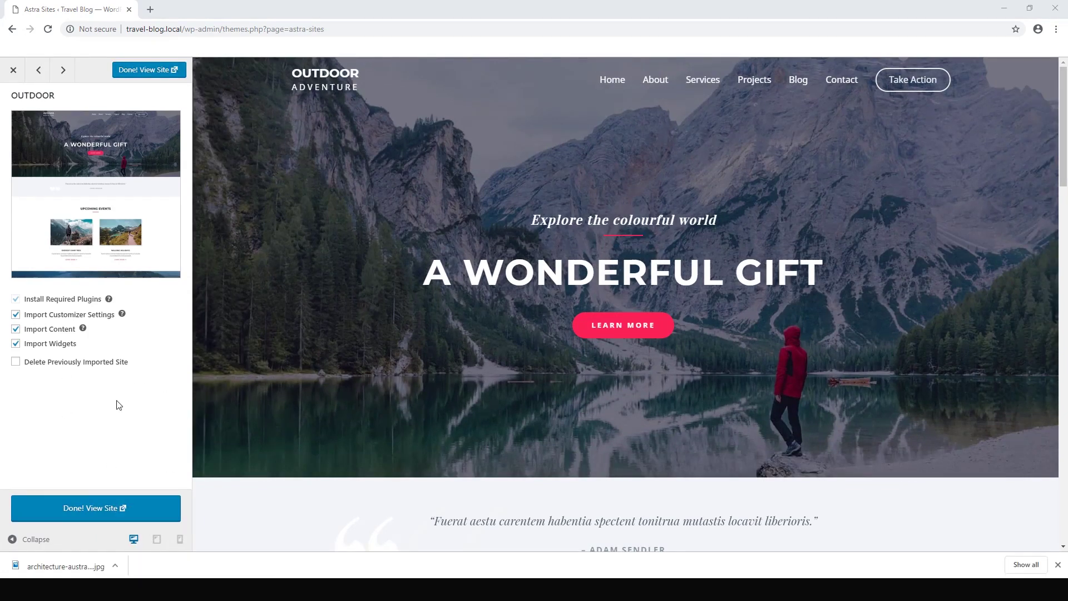
pyautogui.click(86, 509)
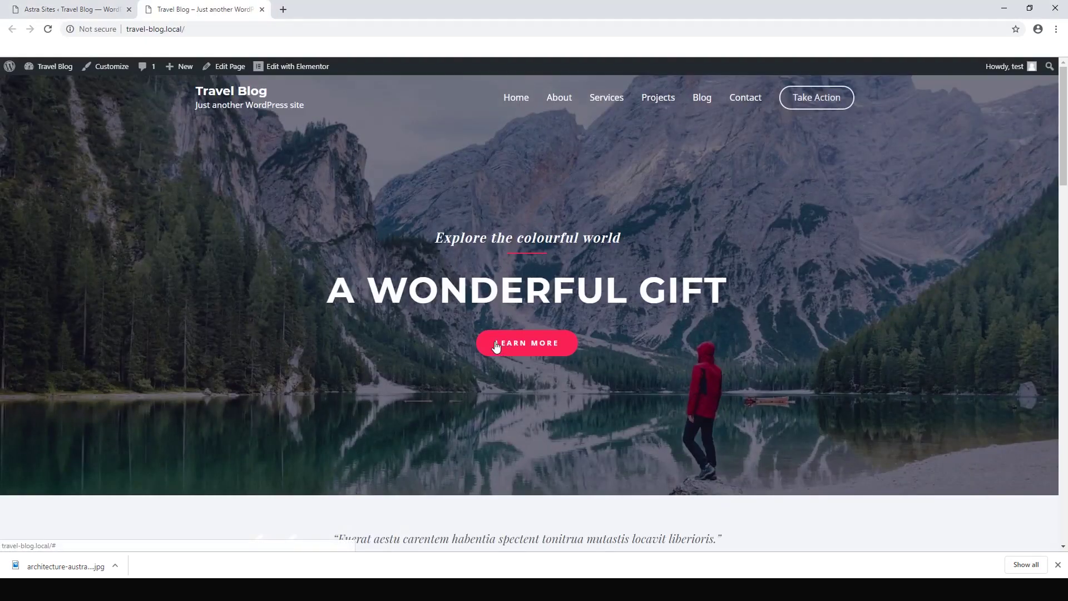
# - In Elementor, change the hero heading to 'Australia travel' and the subtitle to 'Explore Australia'
pyautogui.click(298, 67)
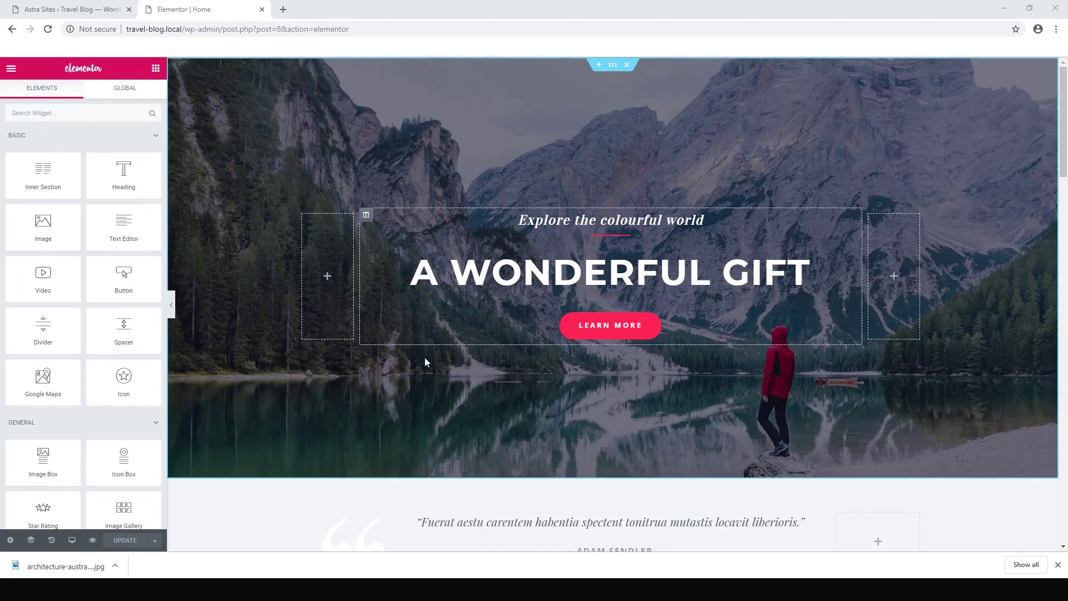
pyautogui.click(810, 280)
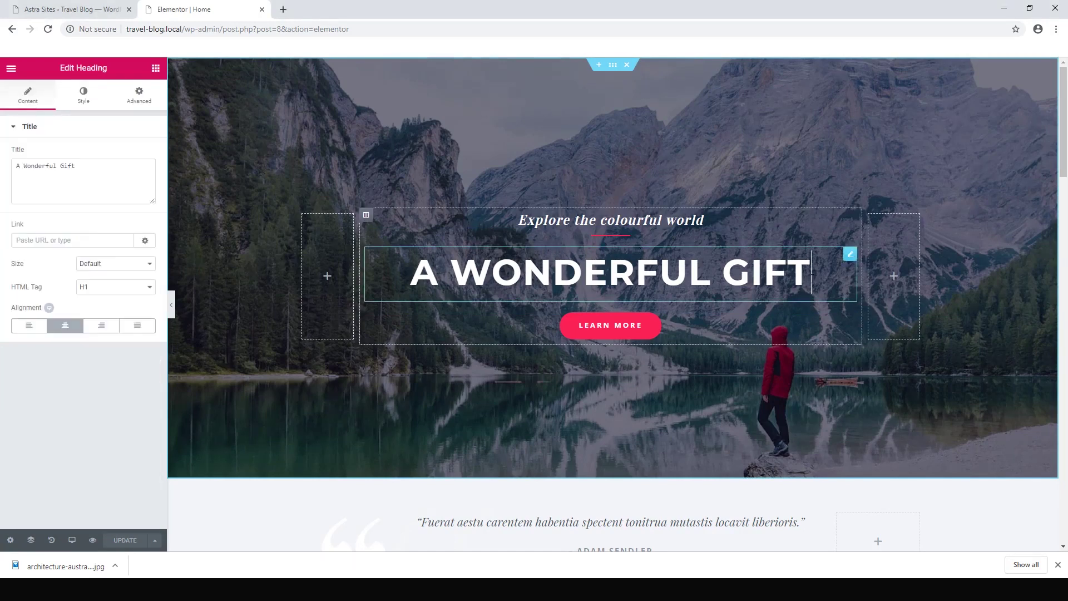
pyautogui.press('BackSpace')
pyautogui.press('BackSpace')
pyautogui.press('BackSpace')
pyautogui.press('BackSpace')
pyautogui.press('BackSpace')
pyautogui.press('BackSpace')
pyautogui.press('BackSpace')
pyautogui.press('BackSpace')
pyautogui.press('BackSpace')
pyautogui.press('BackSpace')
pyautogui.press('BackSpace')
pyautogui.press('BackSpace')
pyautogui.press('BackSpace')
pyautogui.press('BackSpace')
pyautogui.press('BackSpace')
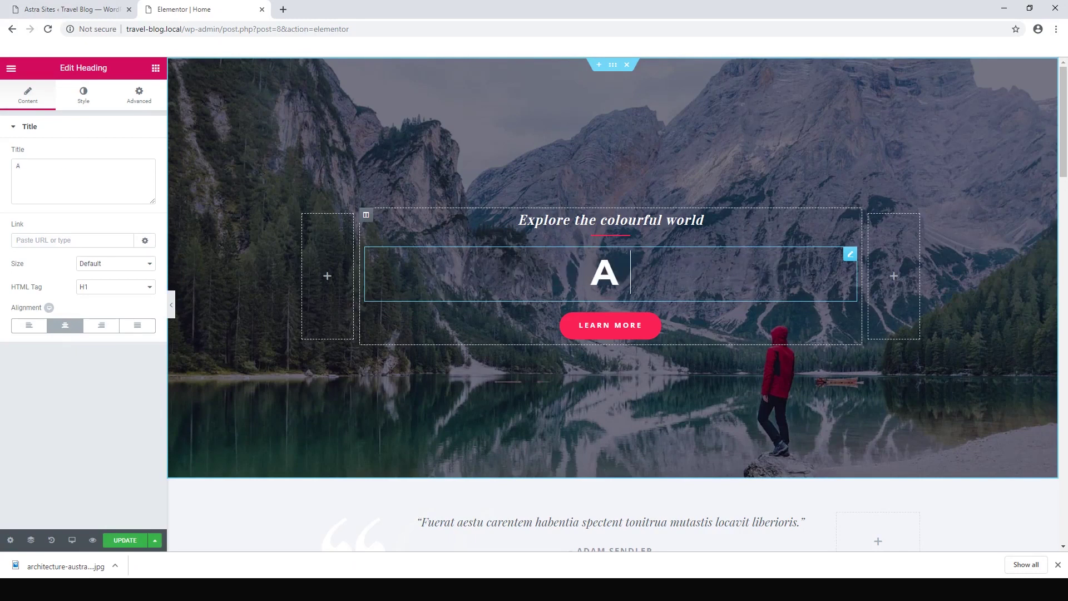
pyautogui.write('ustra')
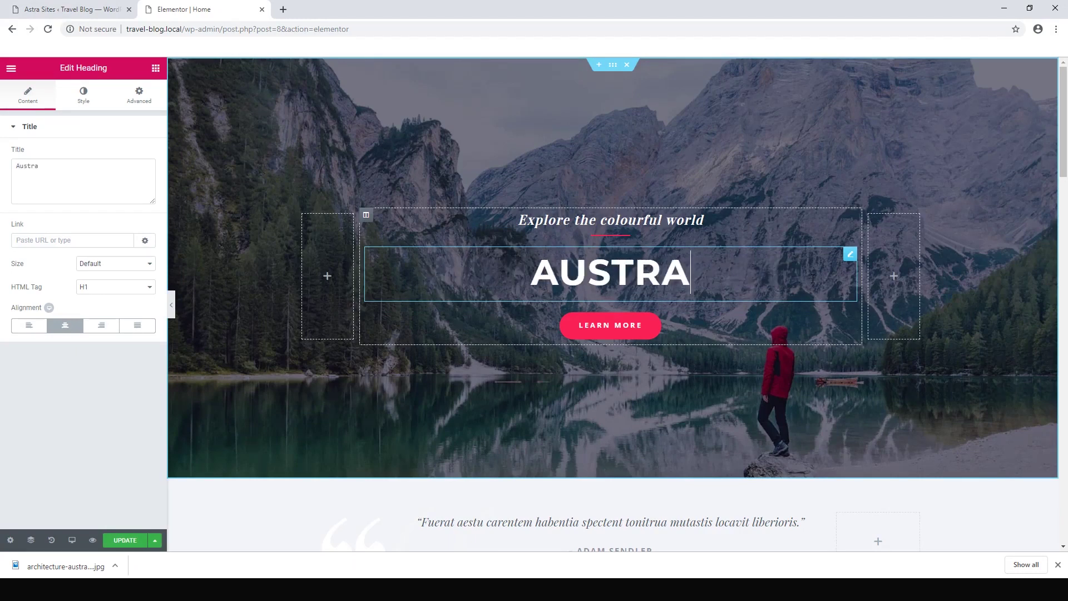
pyautogui.write('lia travel')
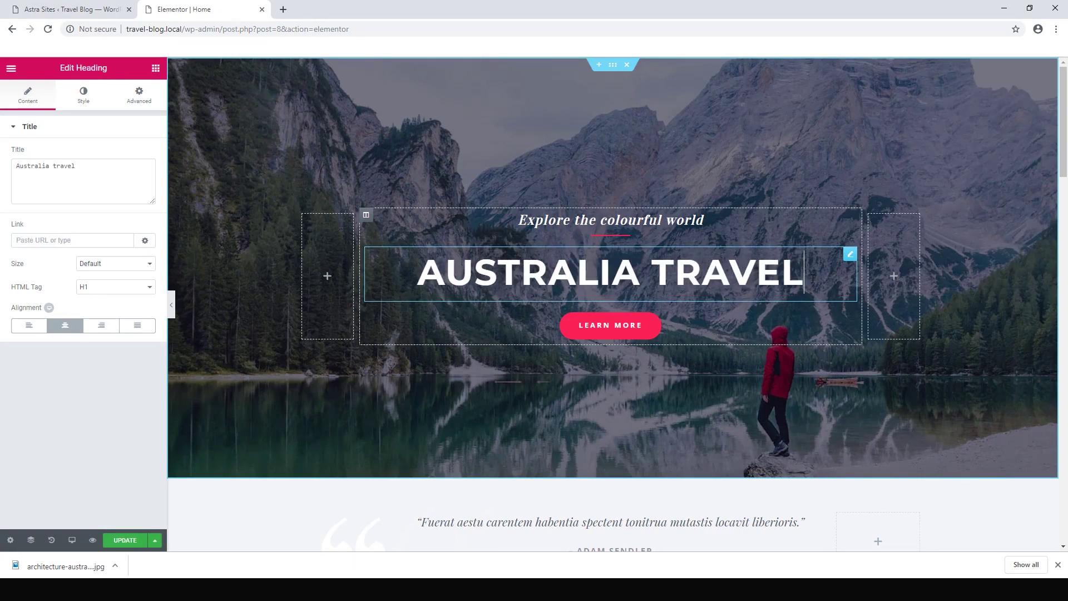
pyautogui.click(783, 218)
pyautogui.press('BackSpace')
pyautogui.press('BackSpace')
pyautogui.press('BackSpace')
pyautogui.press('BackSpace')
pyautogui.press('BackSpace')
pyautogui.press('BackSpace')
pyautogui.press('BackSpace')
pyautogui.press('BackSpace')
pyautogui.press('BackSpace')
pyautogui.press('BackSpace')
pyautogui.press('BackSpace')
pyautogui.press('BackSpace')
pyautogui.press('BackSpace')
pyautogui.press('BackSpace')
pyautogui.press('BackSpace')
pyautogui.press('BackSpace')
pyautogui.press('BackSpace')
pyautogui.press('BackSpace')
pyautogui.press('BackSpace')
pyautogui.press('BackSpace')
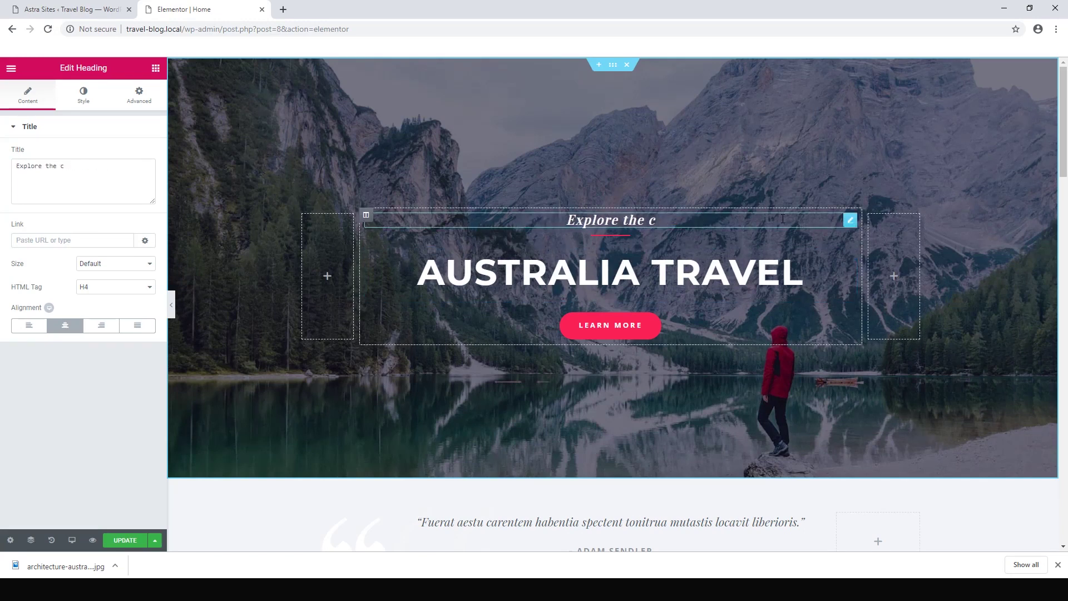
pyautogui.write('Austr')
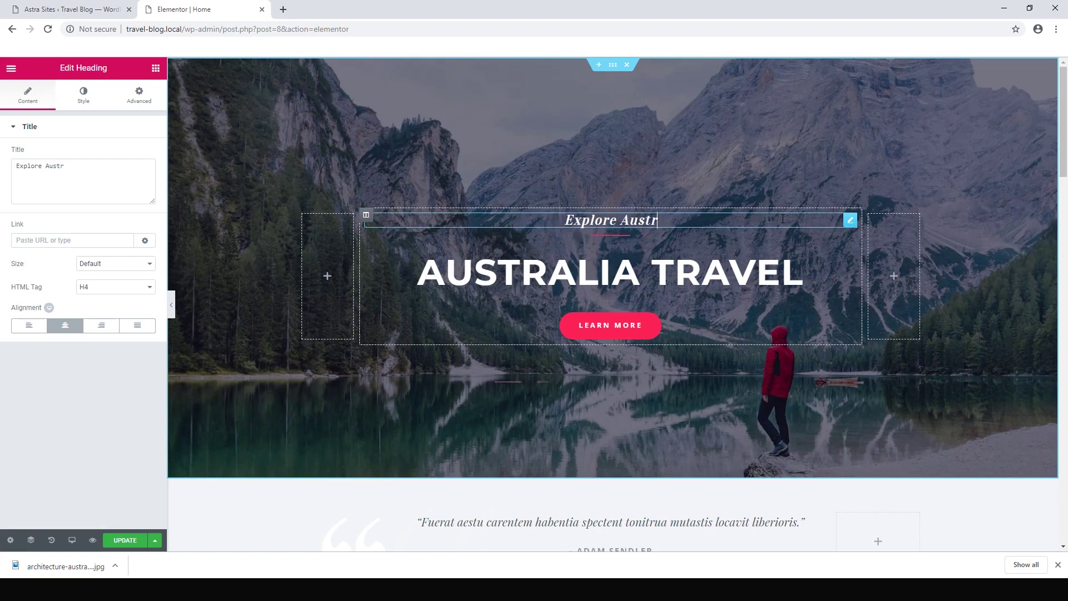
pyautogui.write('alia')
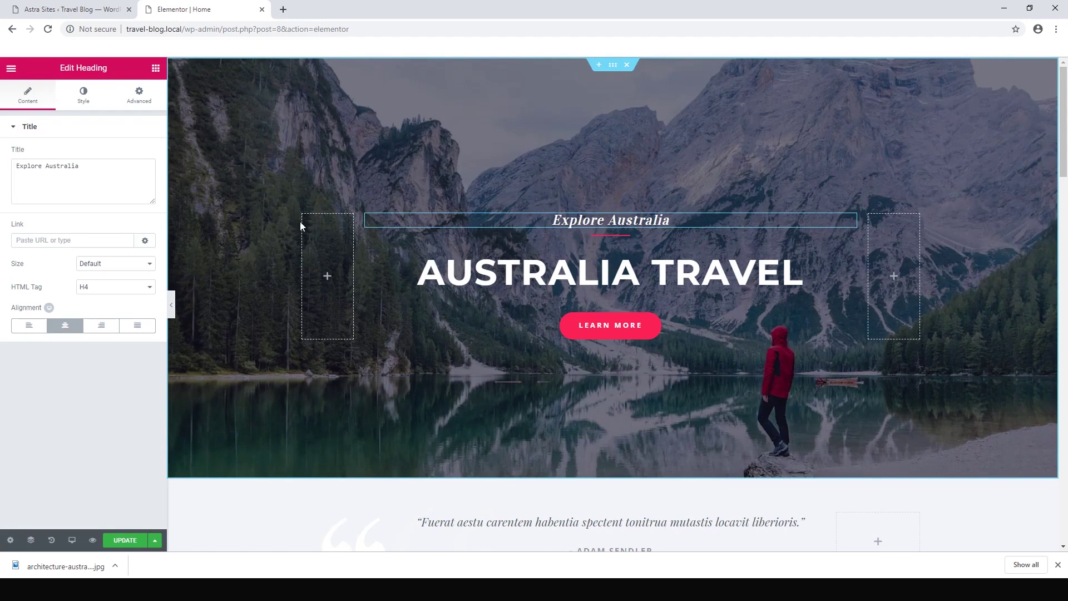
# - Load pexels.com in a new browser tab
pyautogui.click(283, 10)
pyautogui.write('pexels.com')
pyautogui.press('Return')
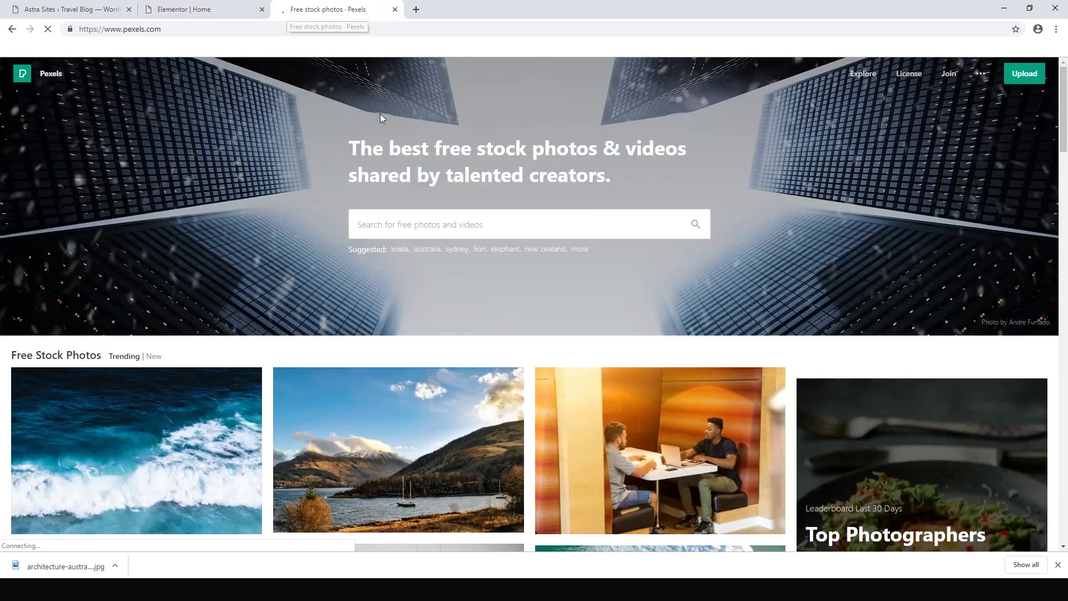
# - Search Pexels for 'australia' and open the Aerial View of Sydney photo
pyautogui.click(394, 222)
pyautogui.click(378, 253)
pyautogui.click(696, 224)
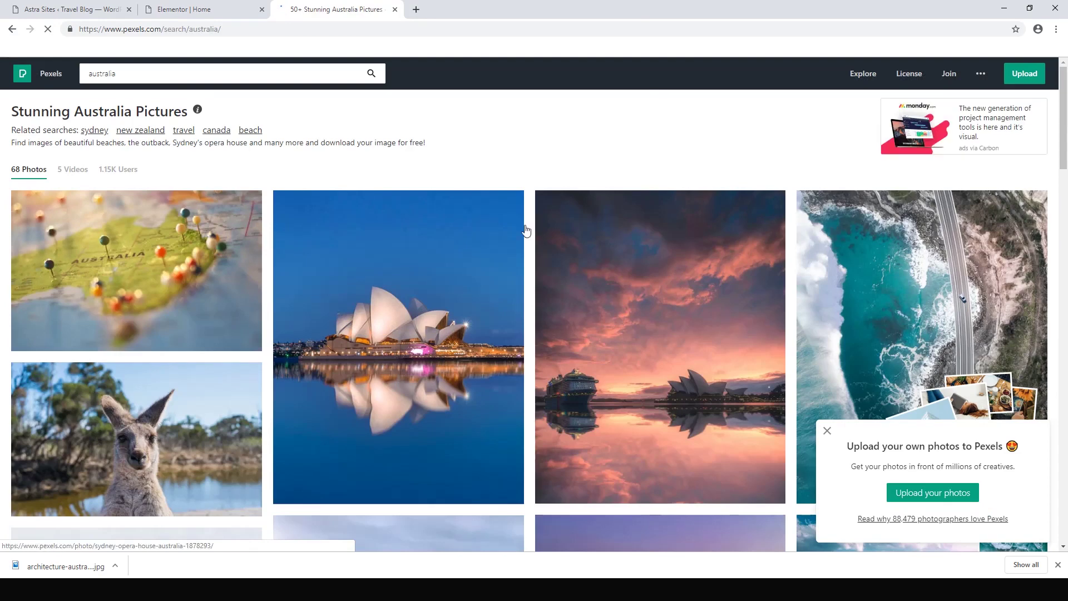
pyautogui.scroll(-5, 501, 250)
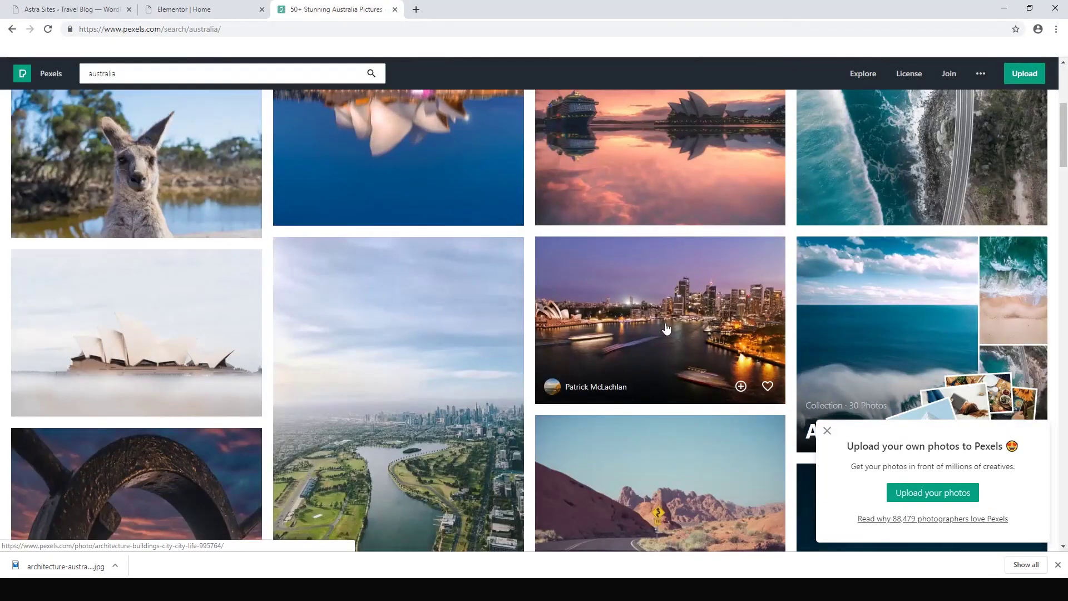
pyautogui.click(666, 329)
# - Download the photo at Large 1920 x 1280 size and return to the Elementor tab
pyautogui.click(849, 85)
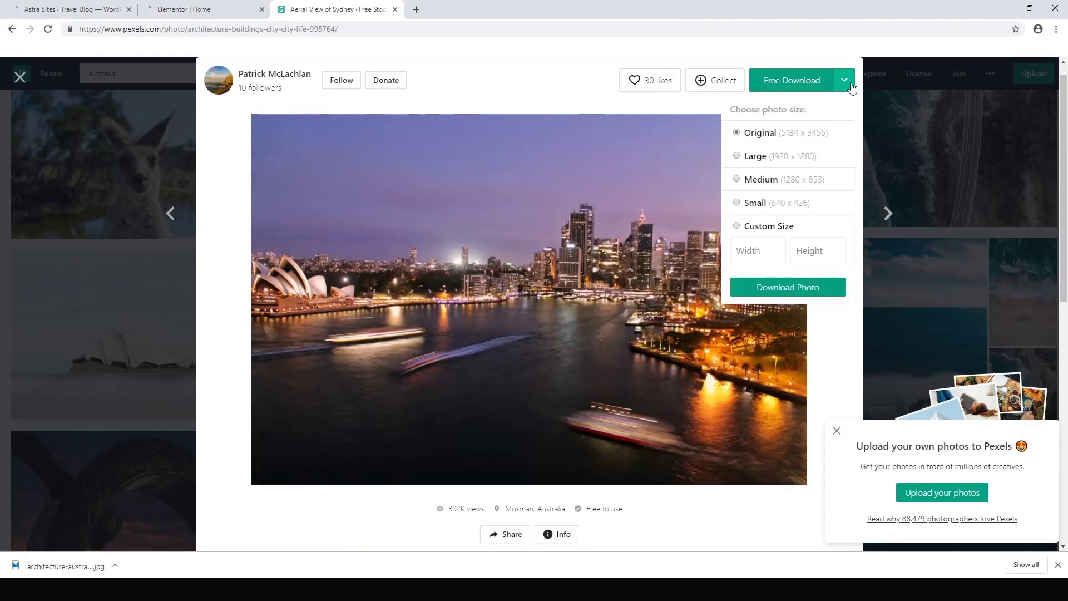
pyautogui.click(744, 157)
pyautogui.click(779, 287)
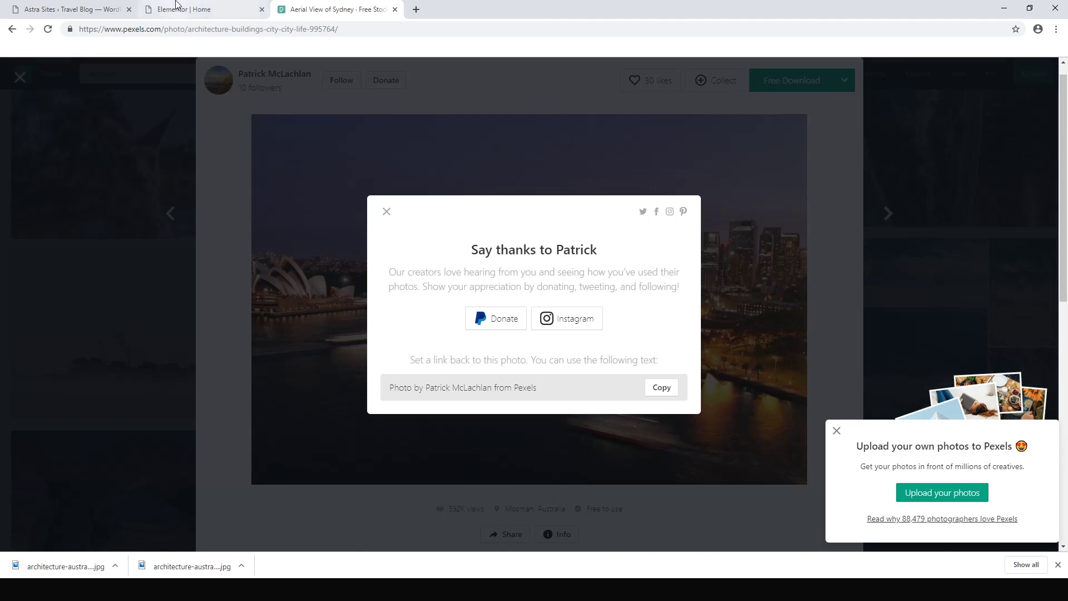
pyautogui.click(173, 8)
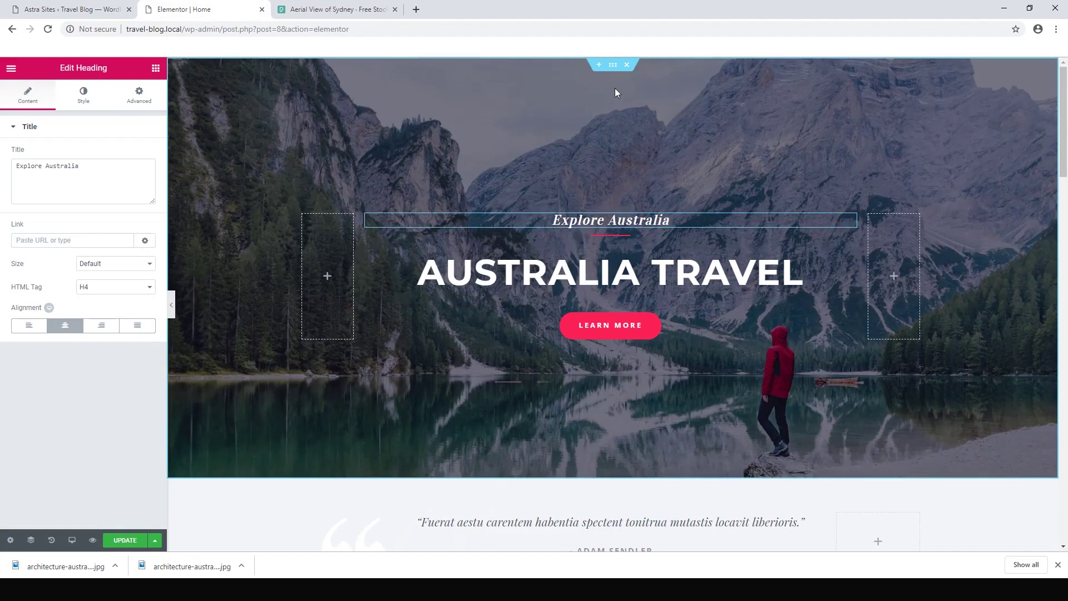
# - Delete the hero section's mountain-lake background image in its Style settings and start choosing a replacement
pyautogui.click(614, 65)
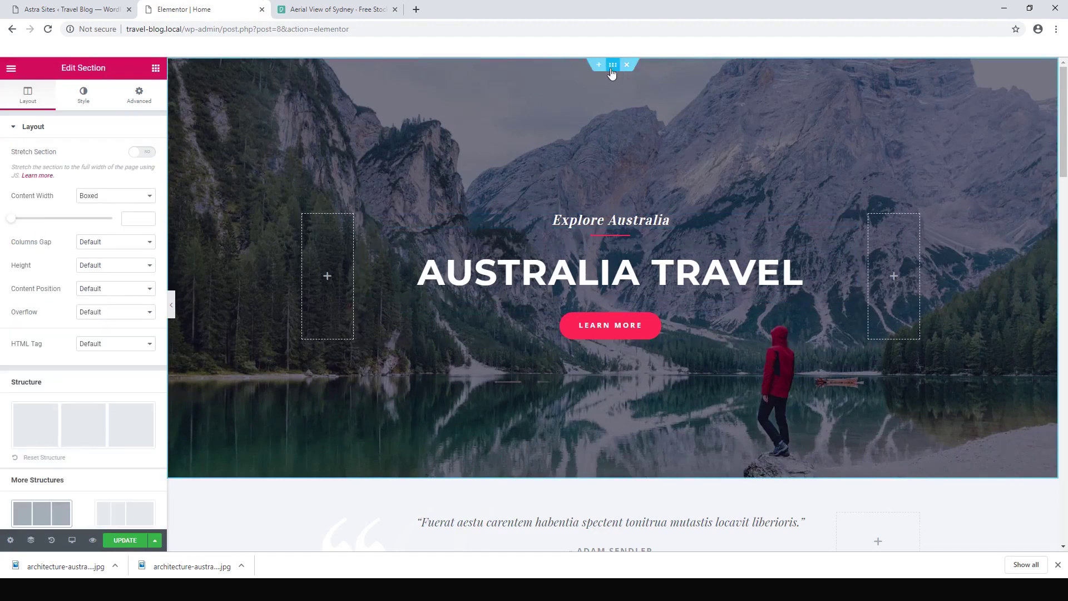
pyautogui.click(82, 103)
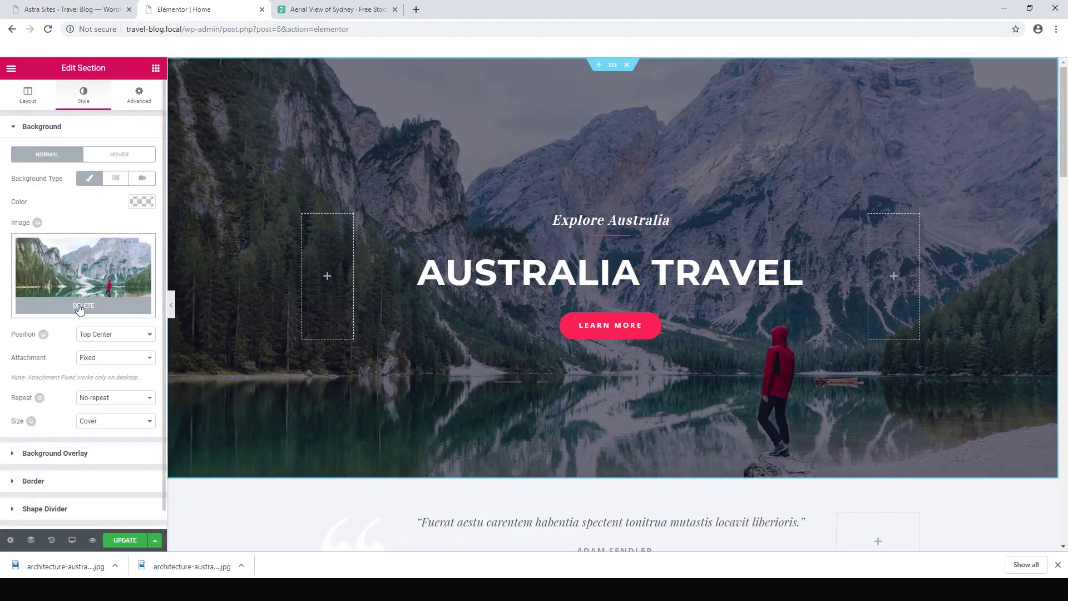
pyautogui.click(79, 306)
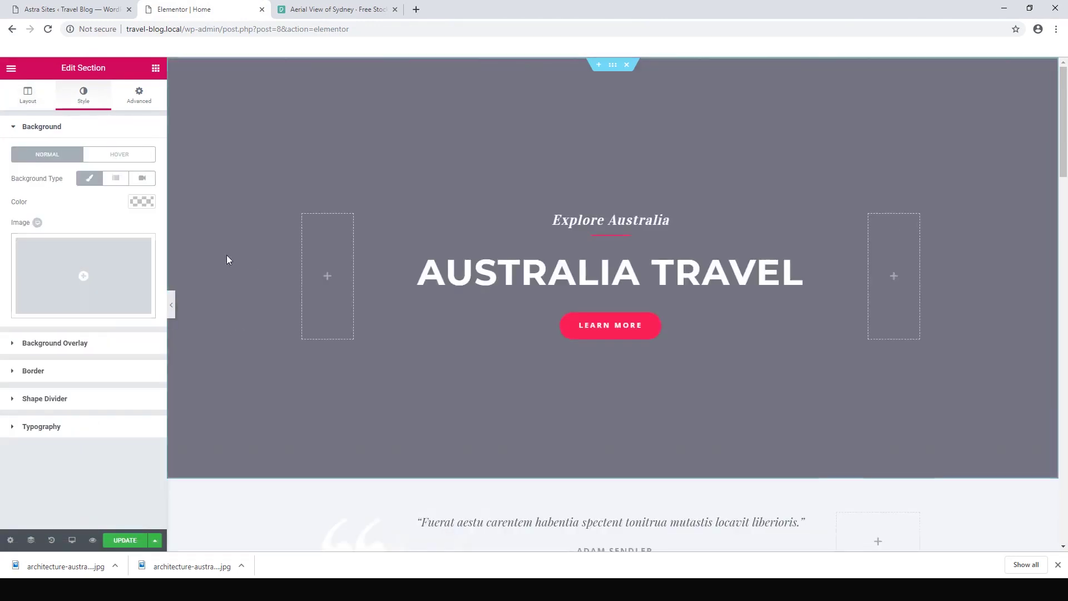
pyautogui.click(91, 284)
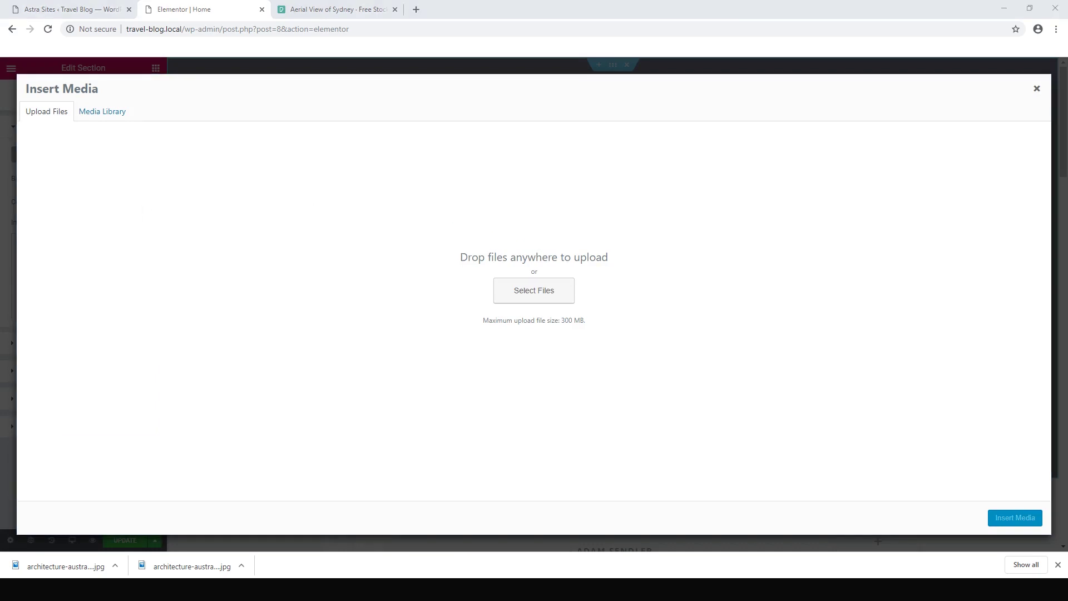
# - Upload the ten Australia demo photos and set the night city bridge photo as hero background
pyautogui.moveTo(227, 134); pyautogui.dragTo(596, 105)
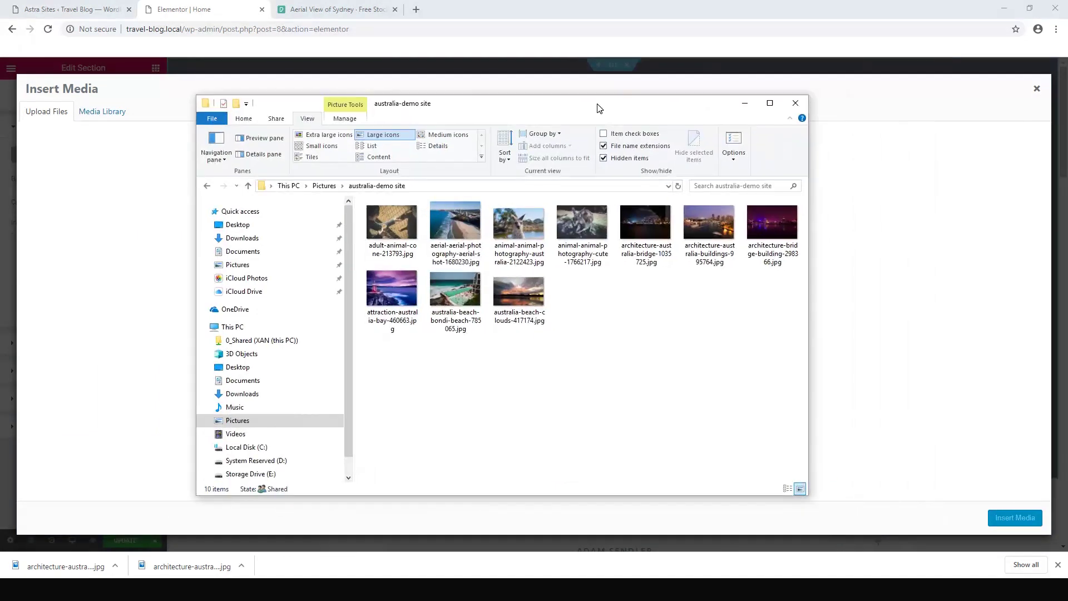
pyautogui.moveTo(784, 406); pyautogui.dragTo(389, 207)
pyautogui.moveTo(449, 304); pyautogui.dragTo(907, 282)
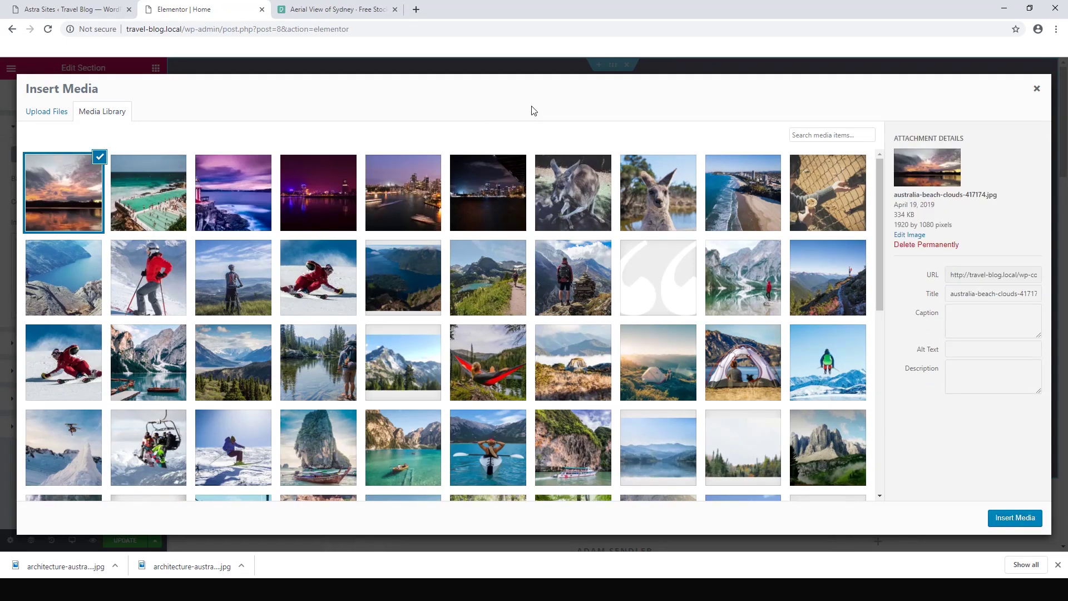
pyautogui.click(314, 185)
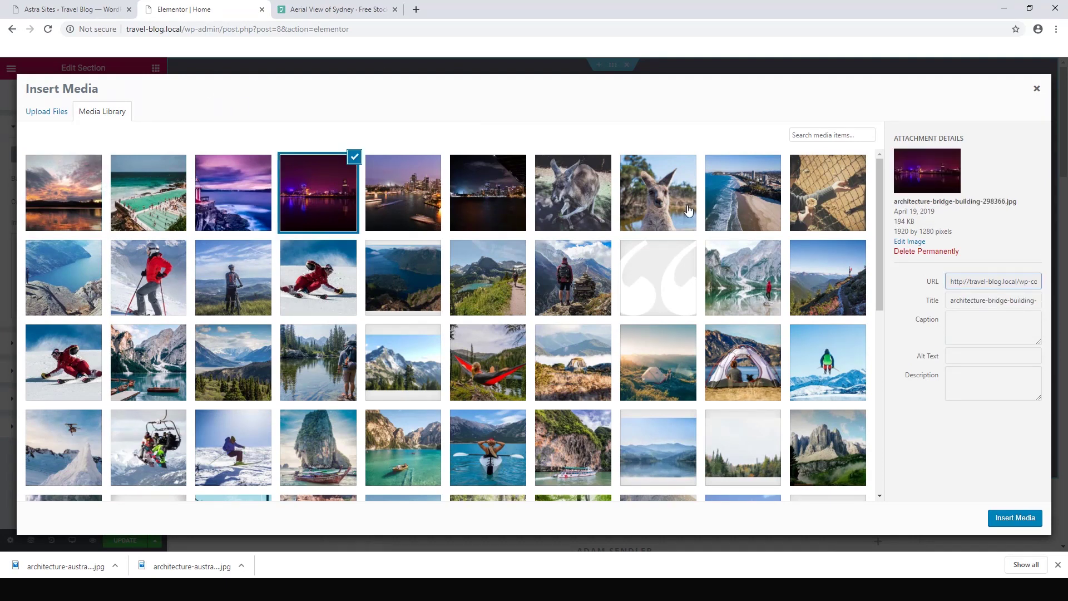
pyautogui.click(1015, 518)
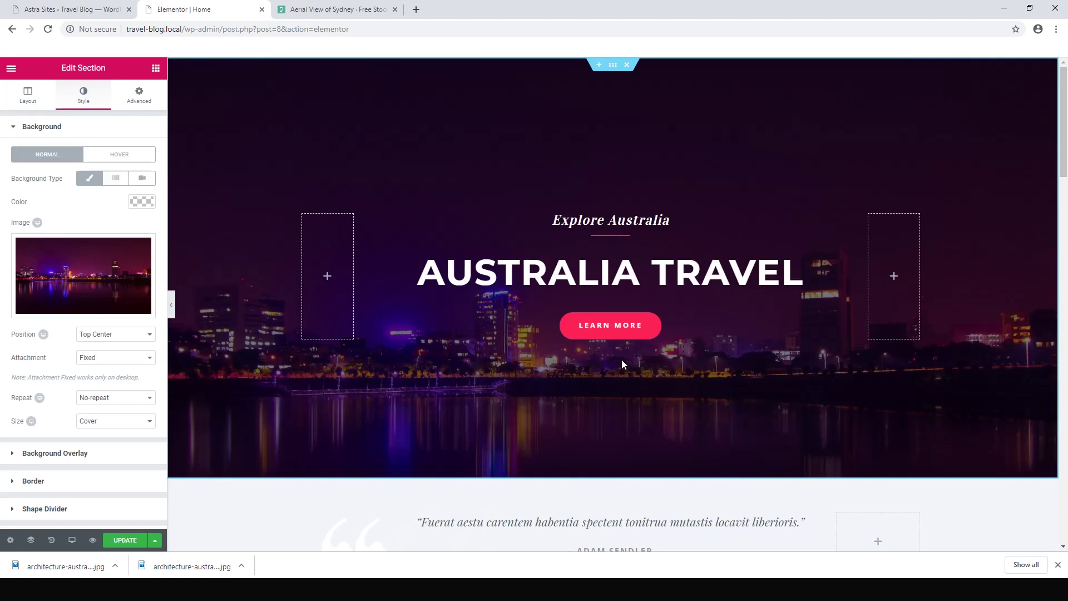
# - Replace the Latin testimonial quote text with 'quote about australia'
pyautogui.click(616, 333)
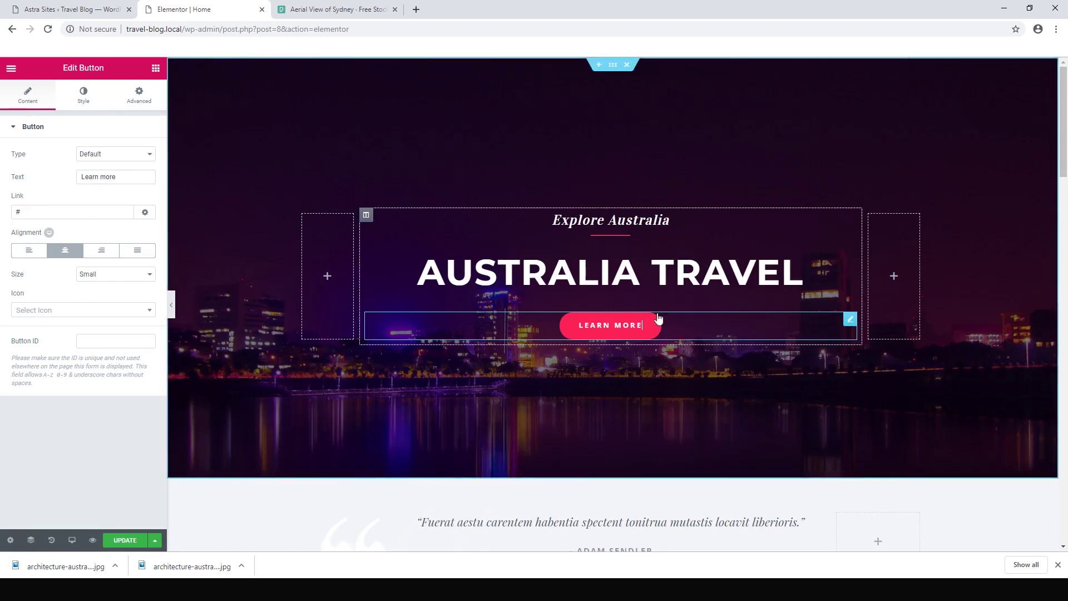
pyautogui.scroll(-4, 661, 315)
pyautogui.click(801, 298)
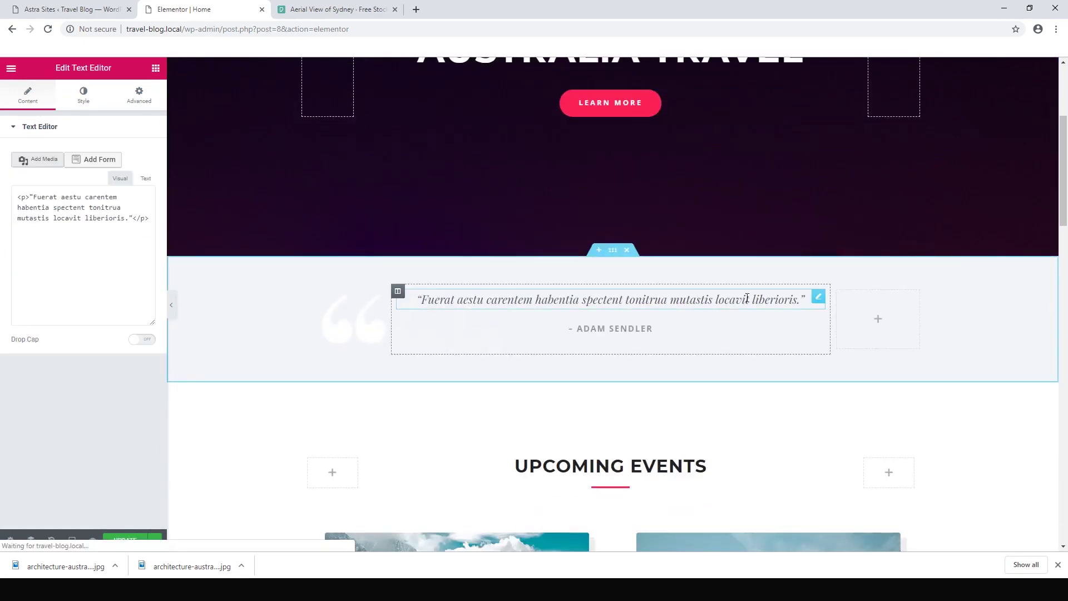
pyautogui.moveTo(801, 299); pyautogui.dragTo(437, 298)
pyautogui.press('BackSpace')
pyautogui.press('BackSpace')
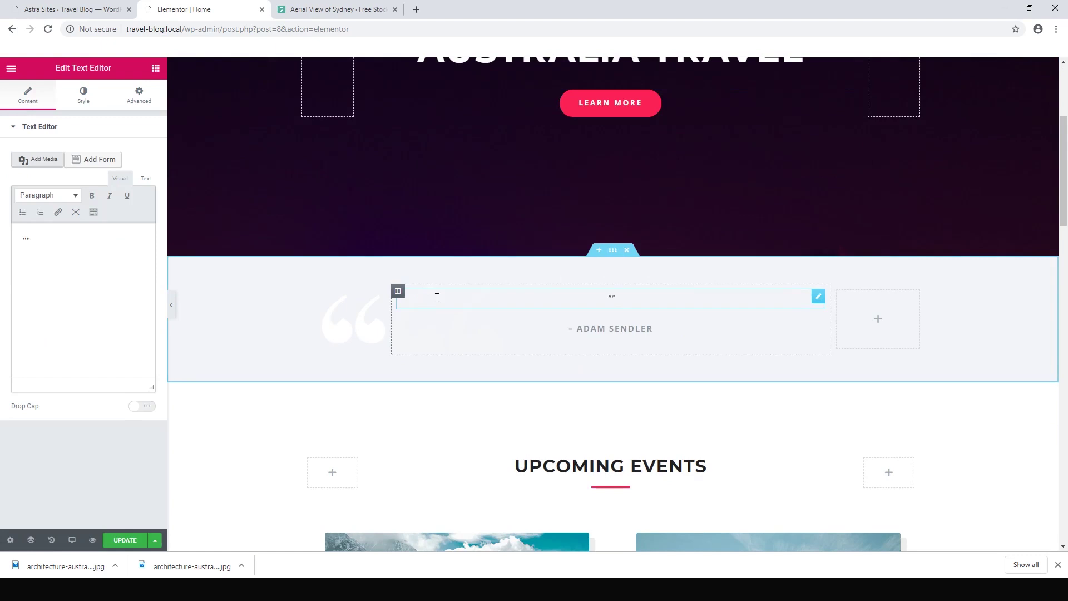
pyautogui.write('quote about australia')
pyautogui.scroll(-6, 478, 328)
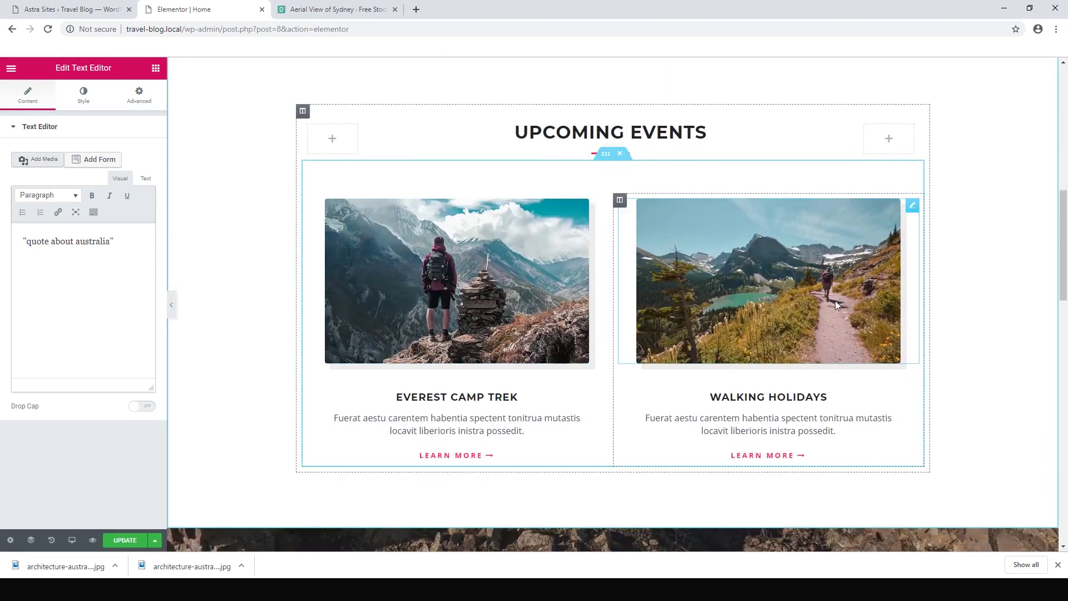
# - Replace the Everest Camp Trek card image with the Bondi beach pool photo
pyautogui.click(443, 285)
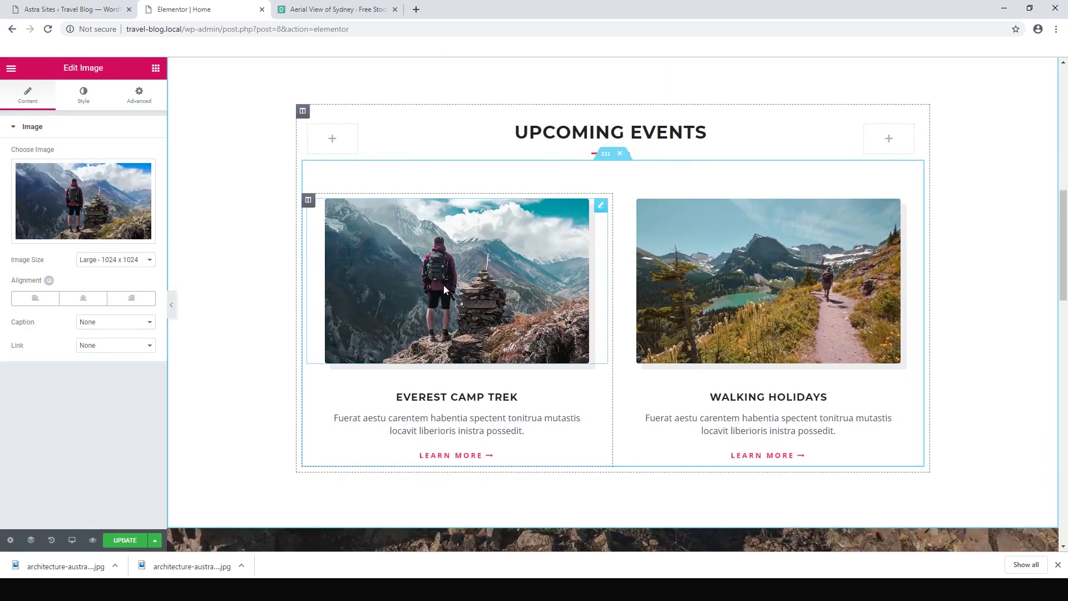
pyautogui.click(85, 235)
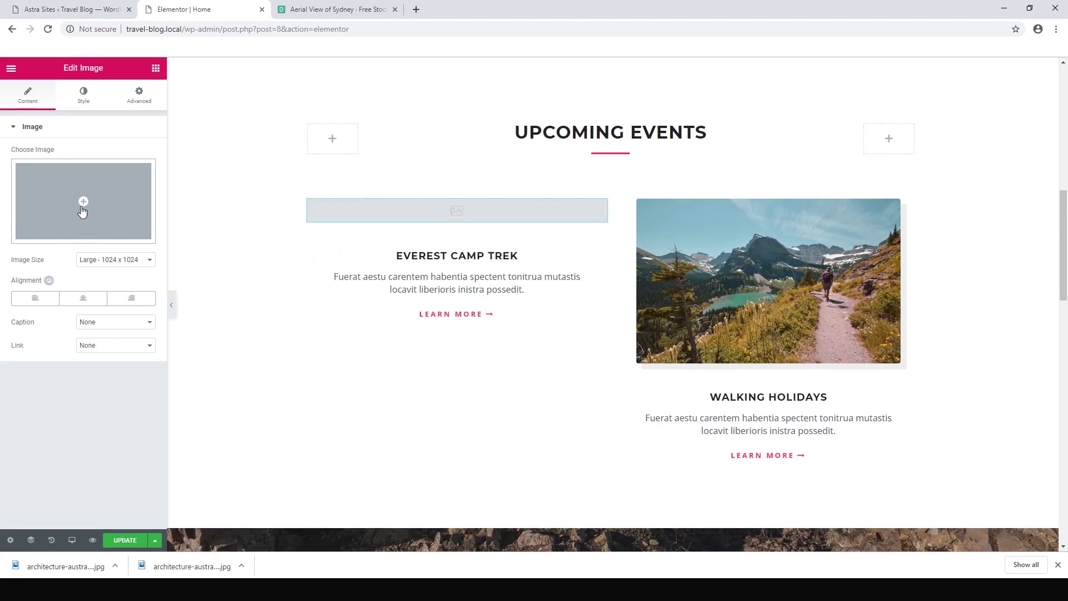
pyautogui.click(83, 210)
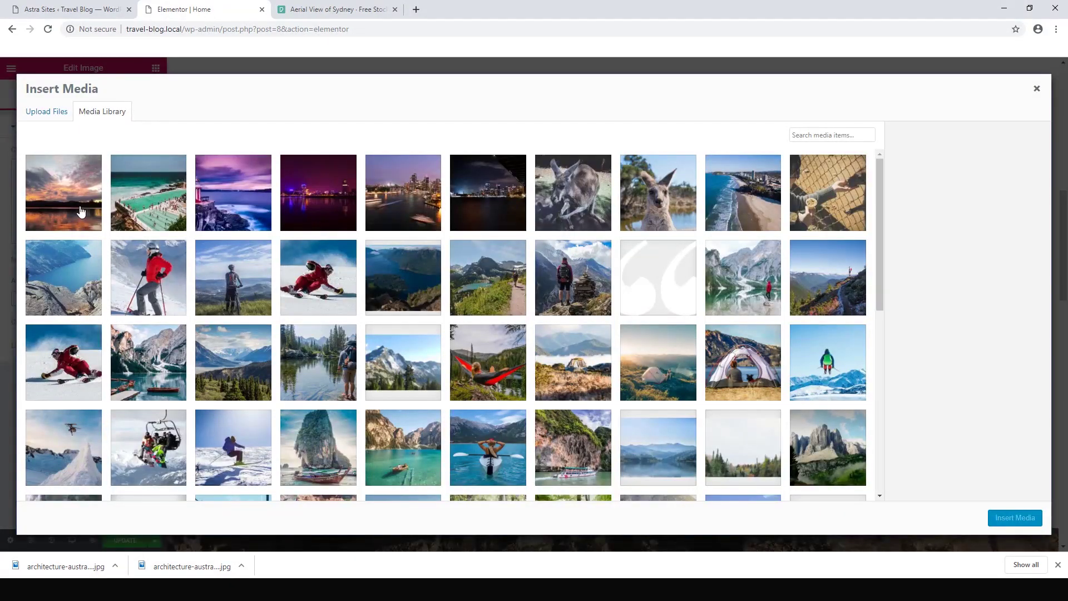
pyautogui.click(138, 213)
pyautogui.click(1014, 518)
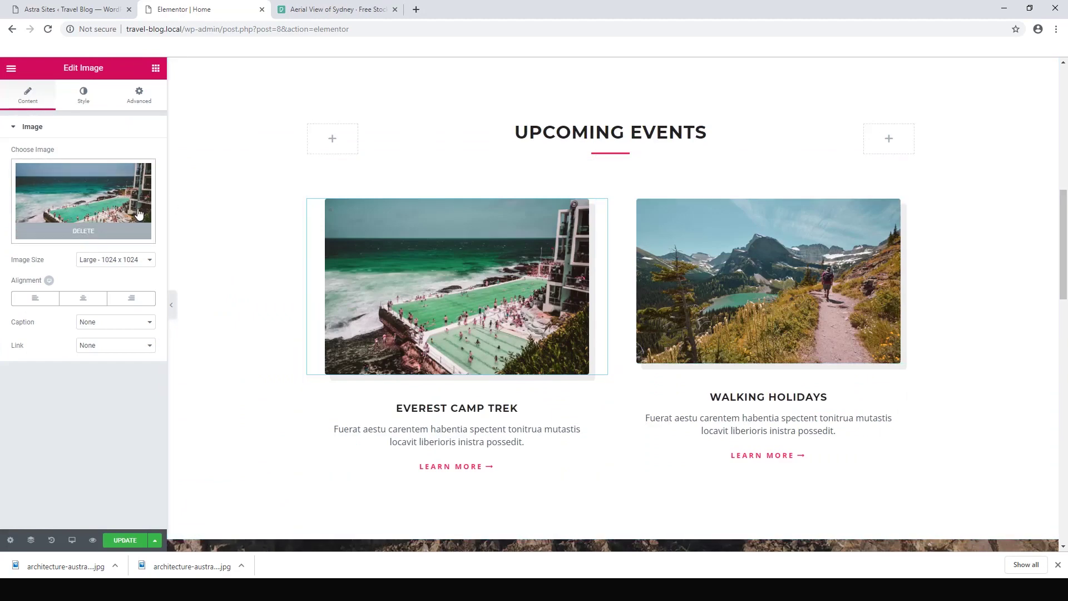
# - Replace the Walking Holidays card's mountain photo with the kangaroo photo
pyautogui.click(695, 262)
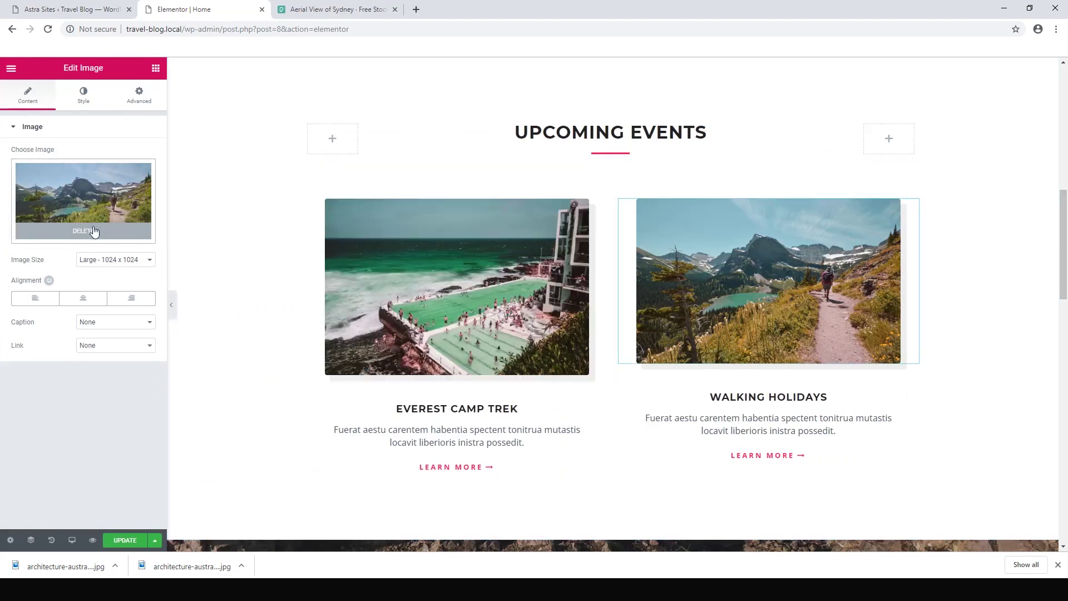
pyautogui.click(90, 234)
pyautogui.click(86, 210)
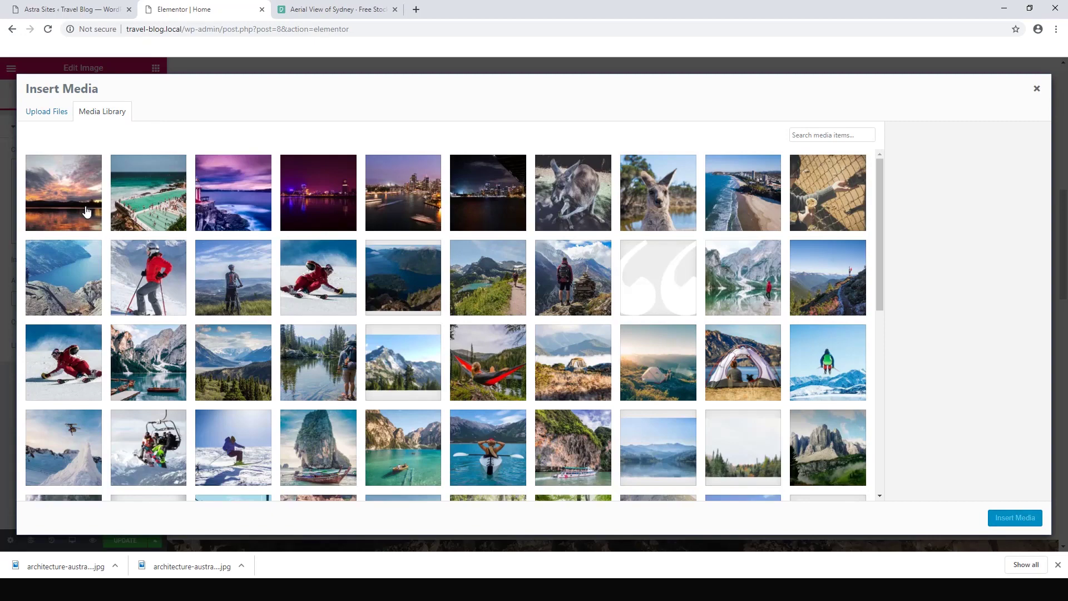
pyautogui.click(578, 214)
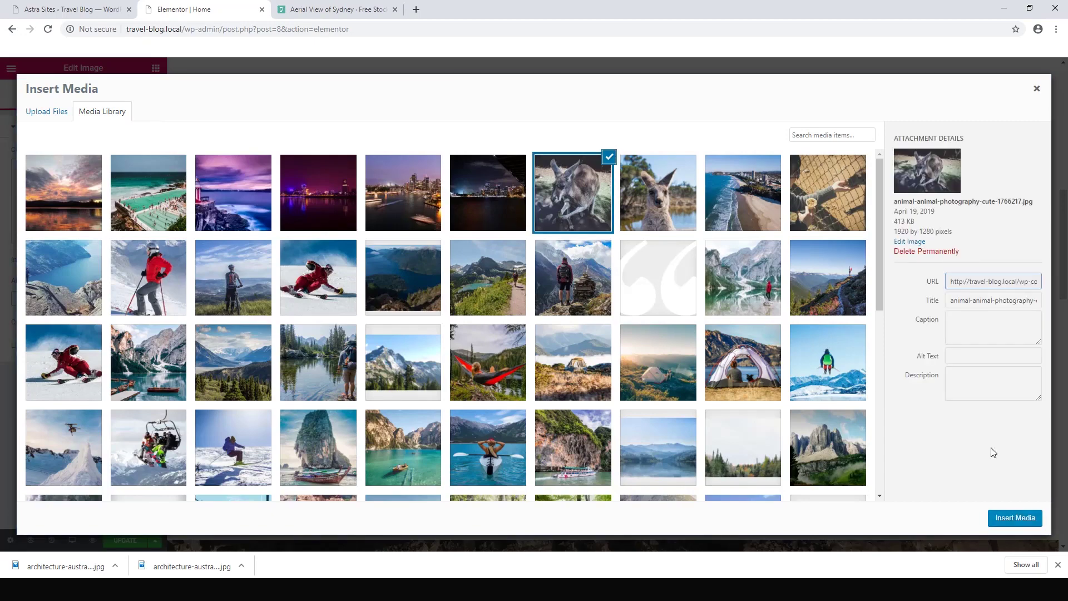
pyautogui.click(1015, 518)
pyautogui.scroll(-5, 952, 356)
pyautogui.scroll(-3, 954, 337)
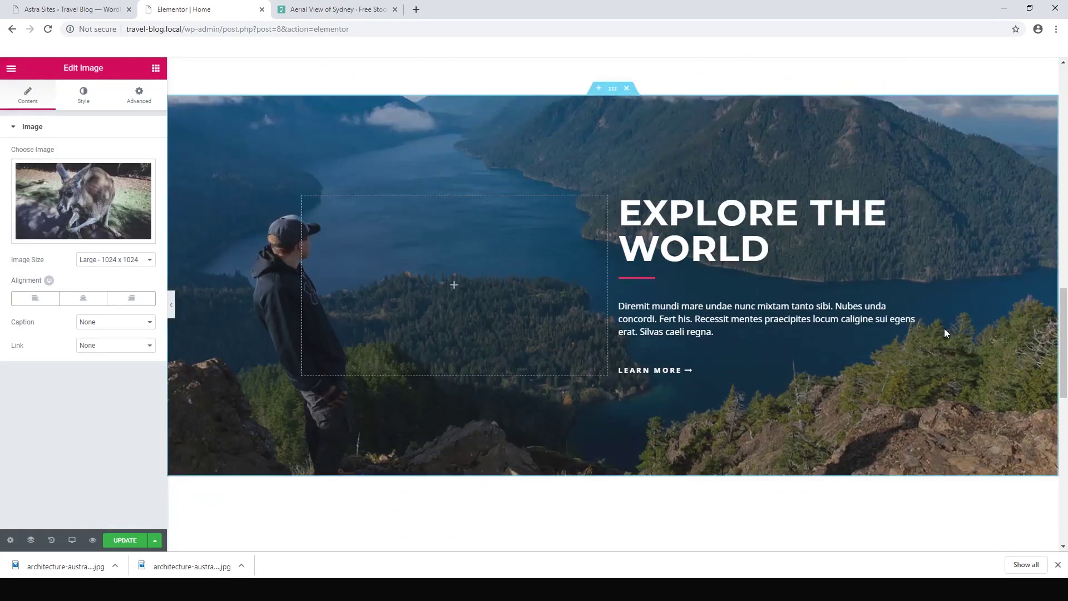
# - Replace the Explore the World section's mountain-lake overlay image with the night Sydney harbour skyline photo
pyautogui.click(613, 92)
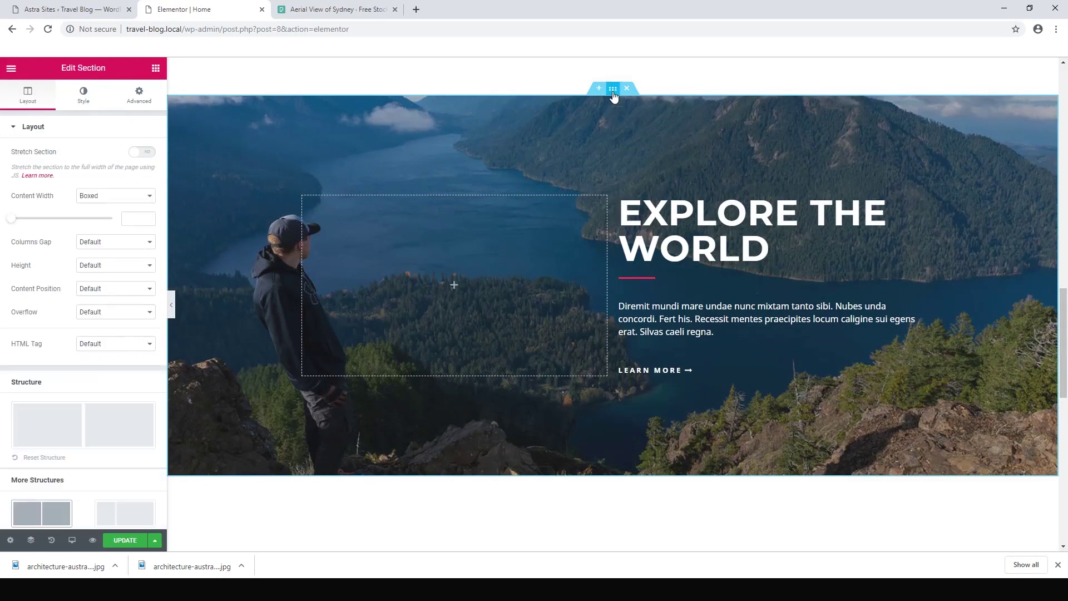
pyautogui.click(92, 98)
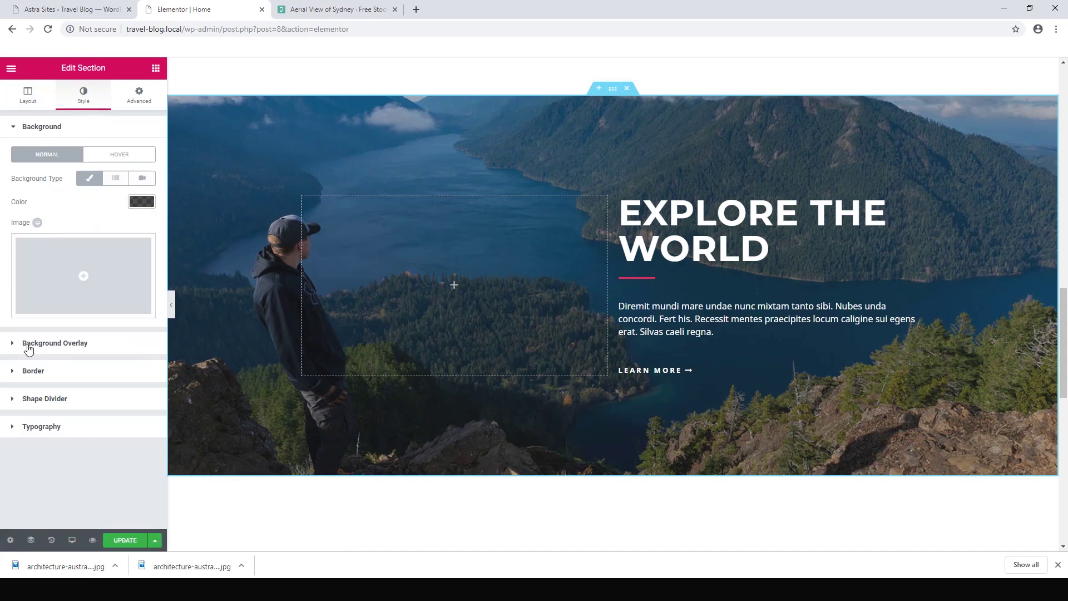
pyautogui.click(71, 345)
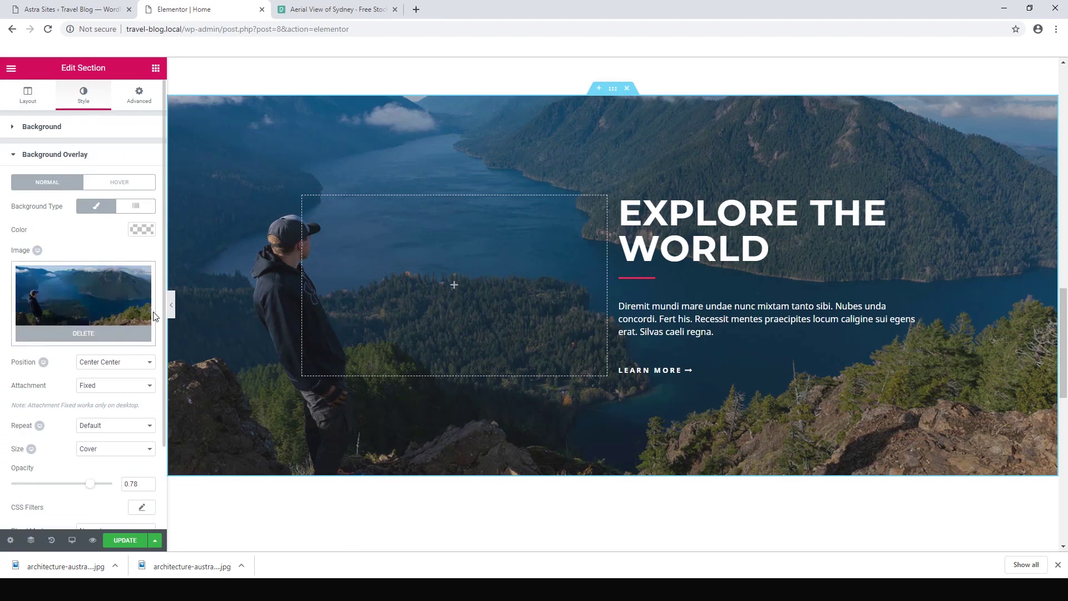
pyautogui.click(82, 334)
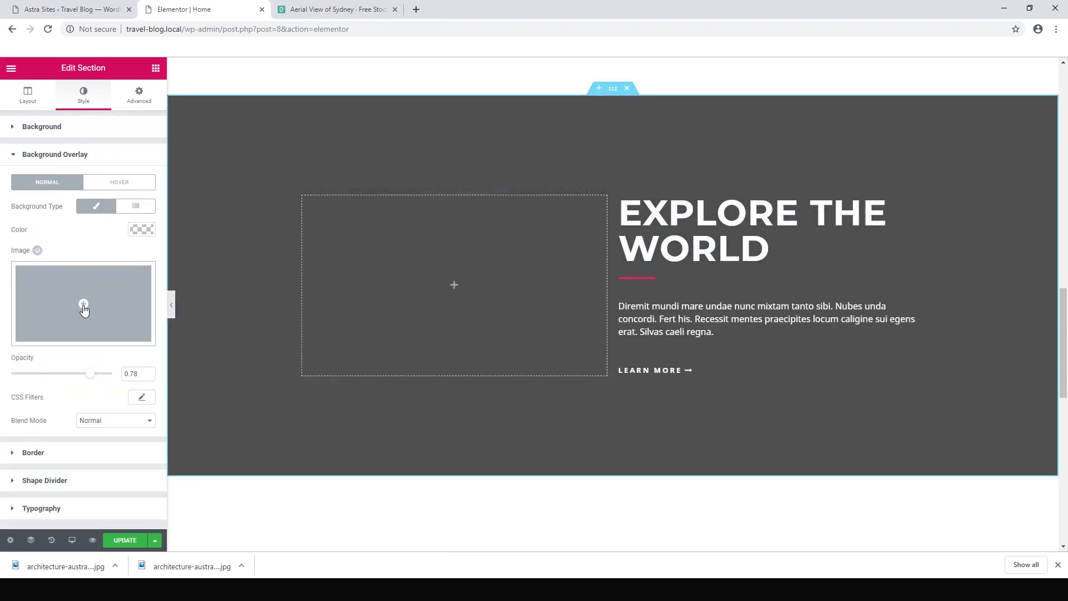
pyautogui.click(84, 310)
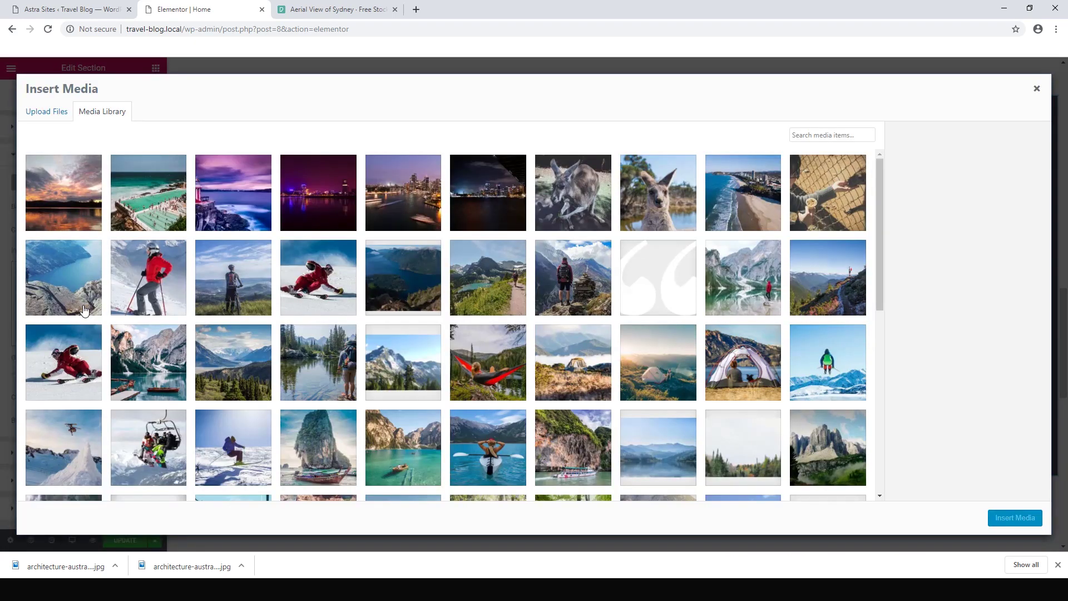
pyautogui.click(480, 200)
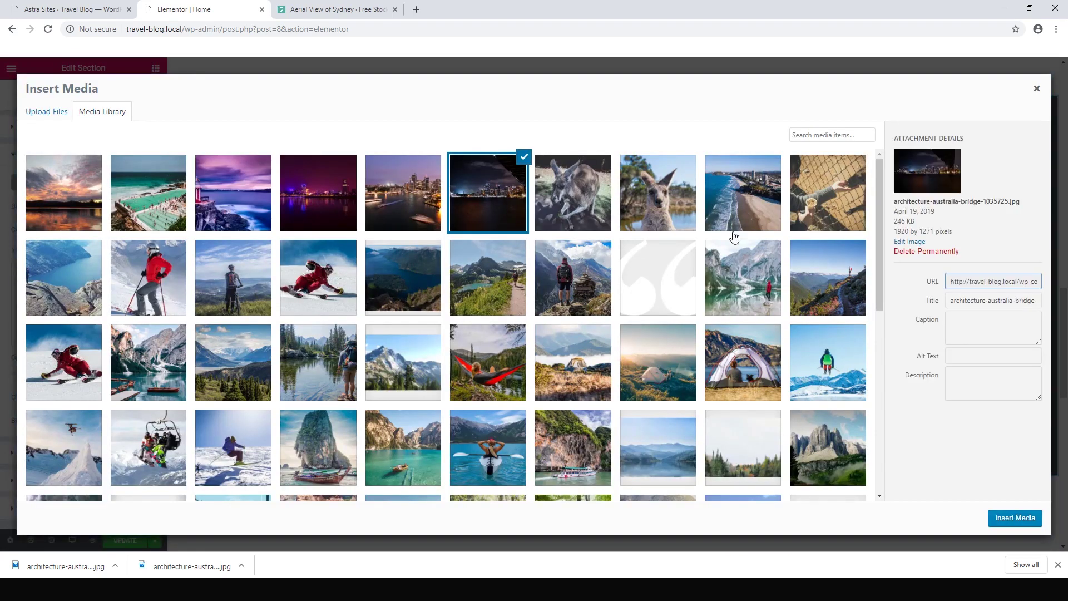
pyautogui.click(1028, 518)
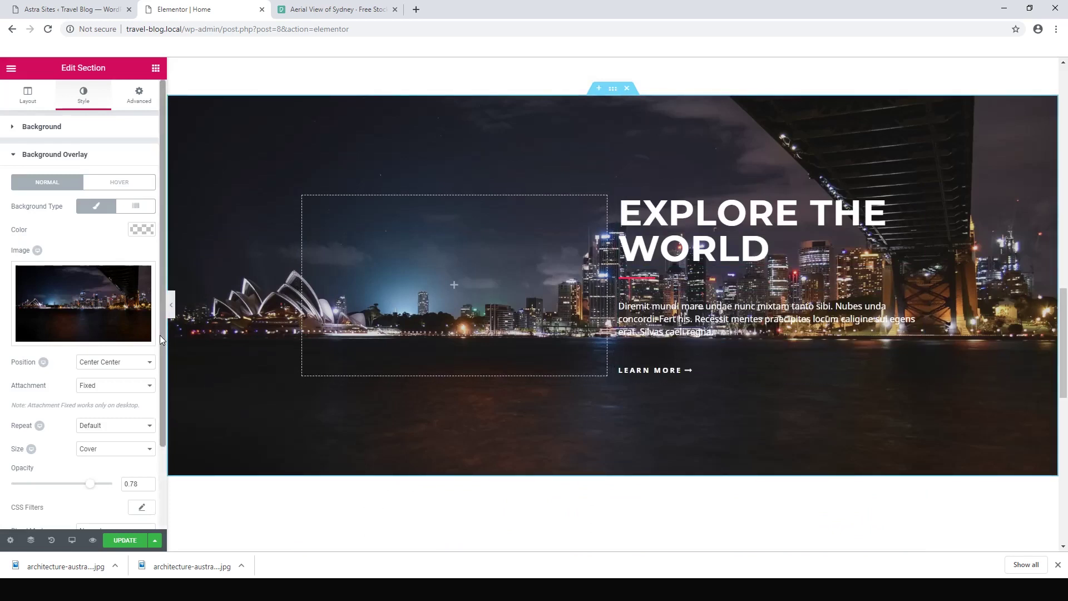
# - Set the Explore the World section's background colour to fully opaque black #000000 and save
pyautogui.click(49, 128)
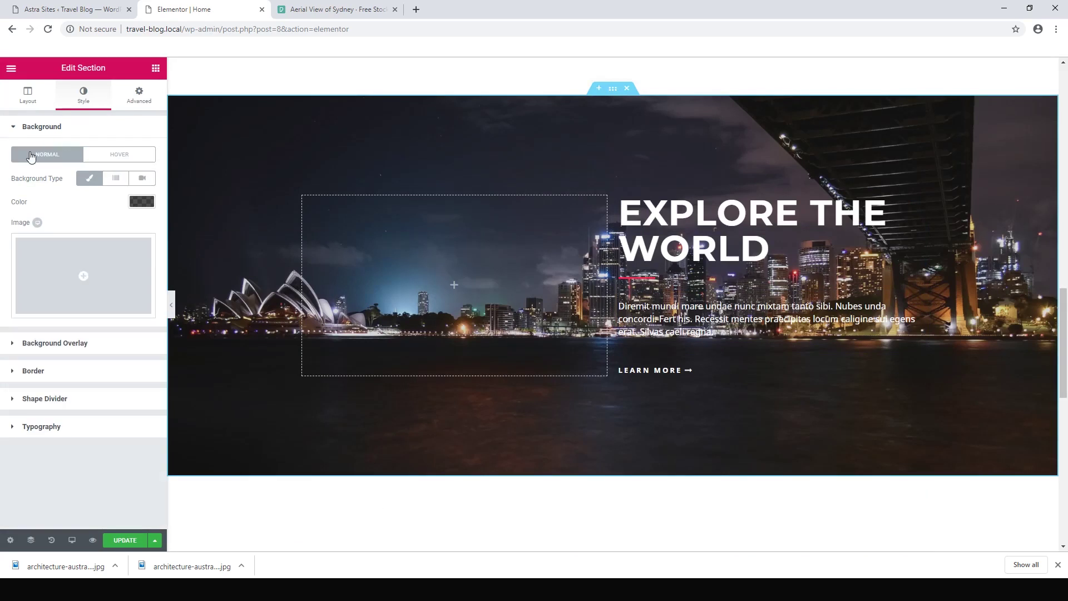
pyautogui.click(141, 201)
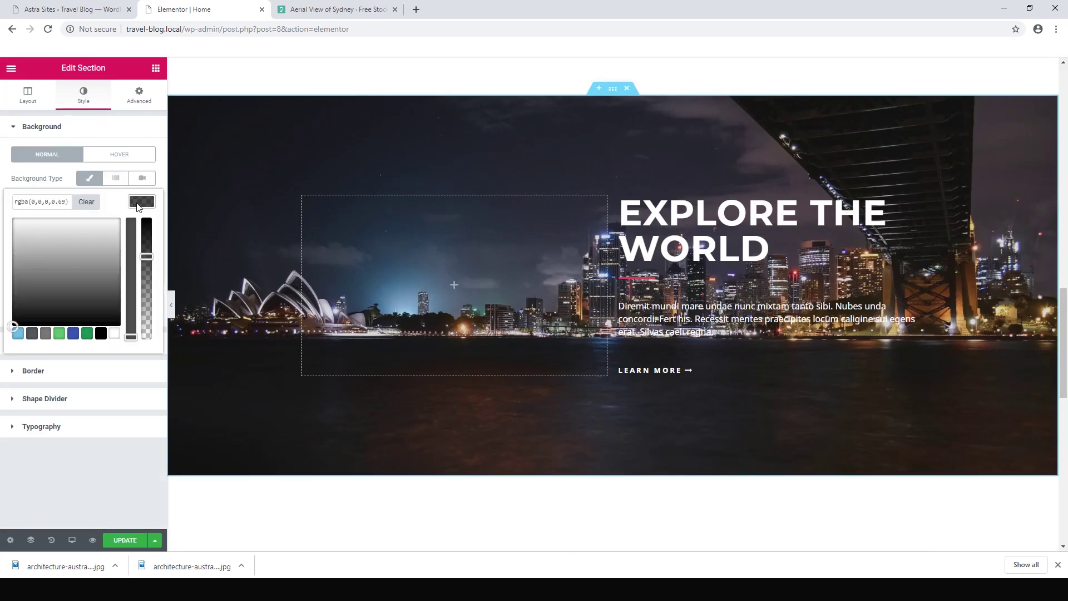
pyautogui.click(102, 336)
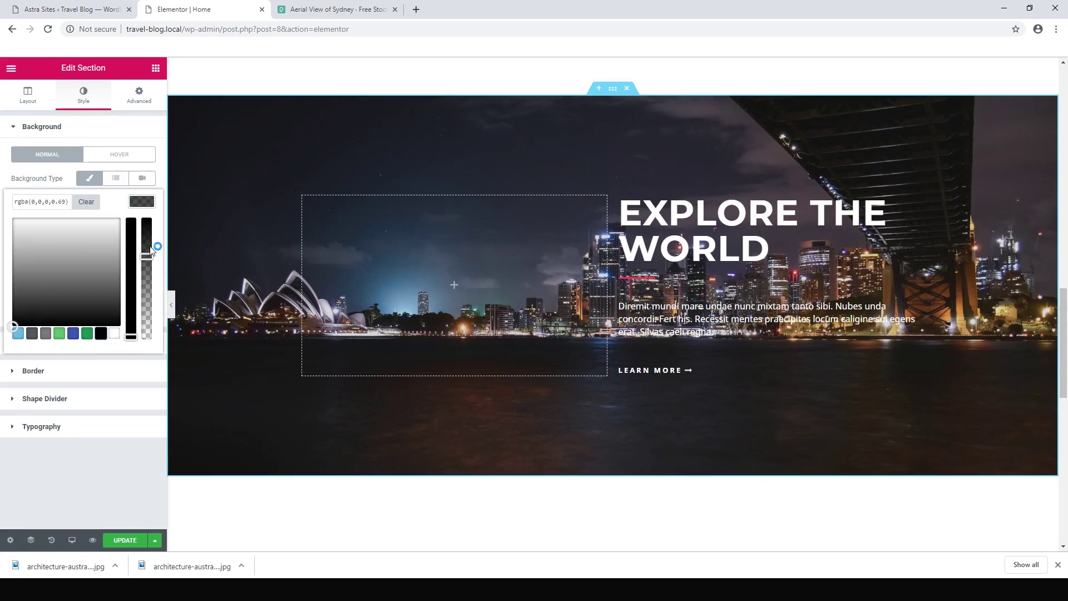
pyautogui.moveTo(146, 255); pyautogui.dragTo(152, 214)
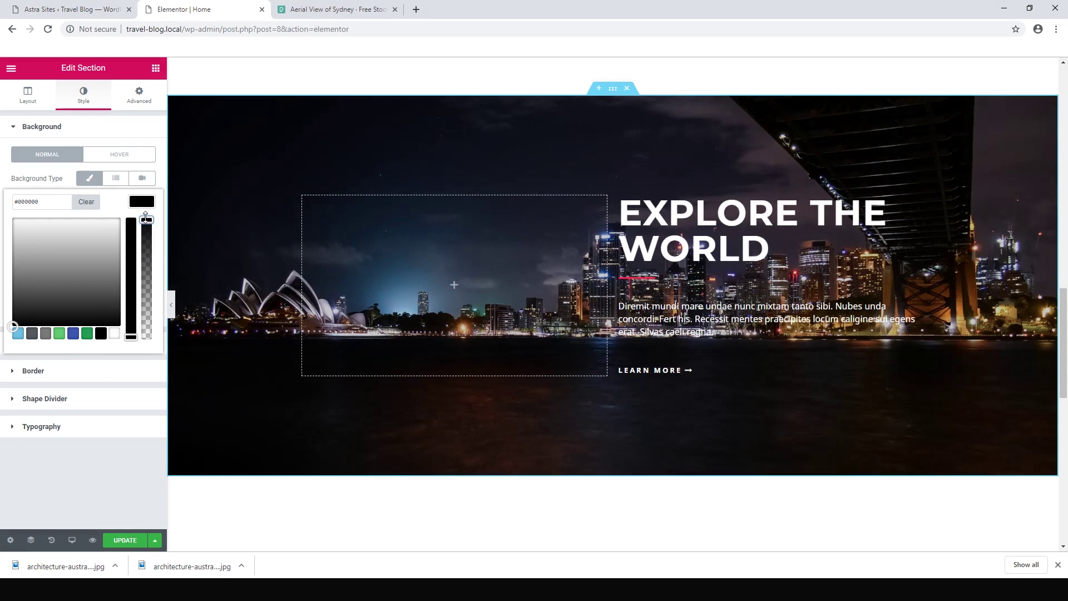
pyautogui.click(126, 540)
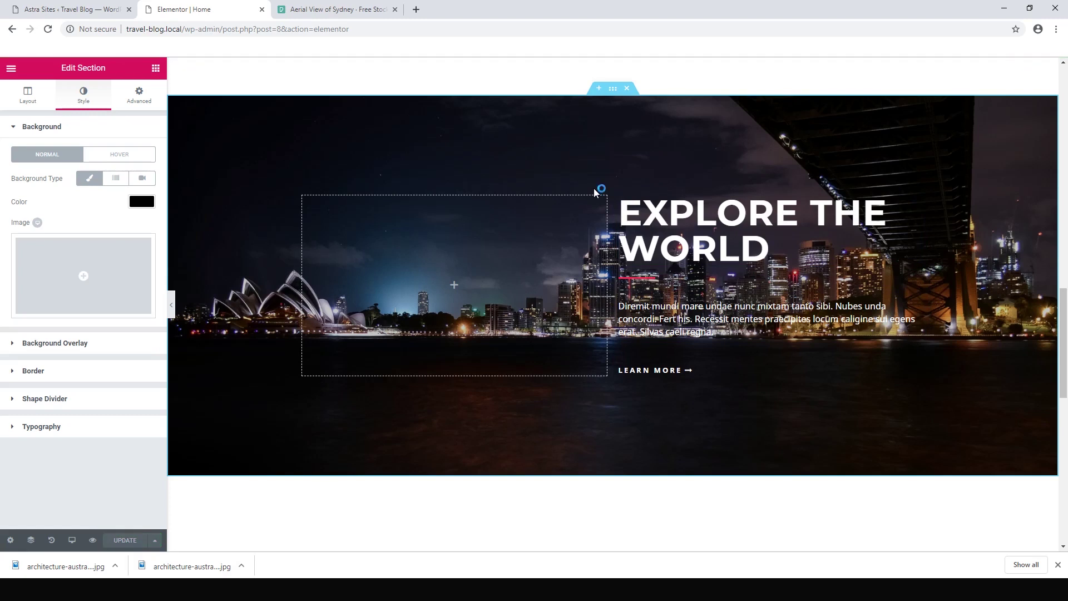
# - Set the Sydney skyline background overlay opacity to 0.37
pyautogui.click(71, 344)
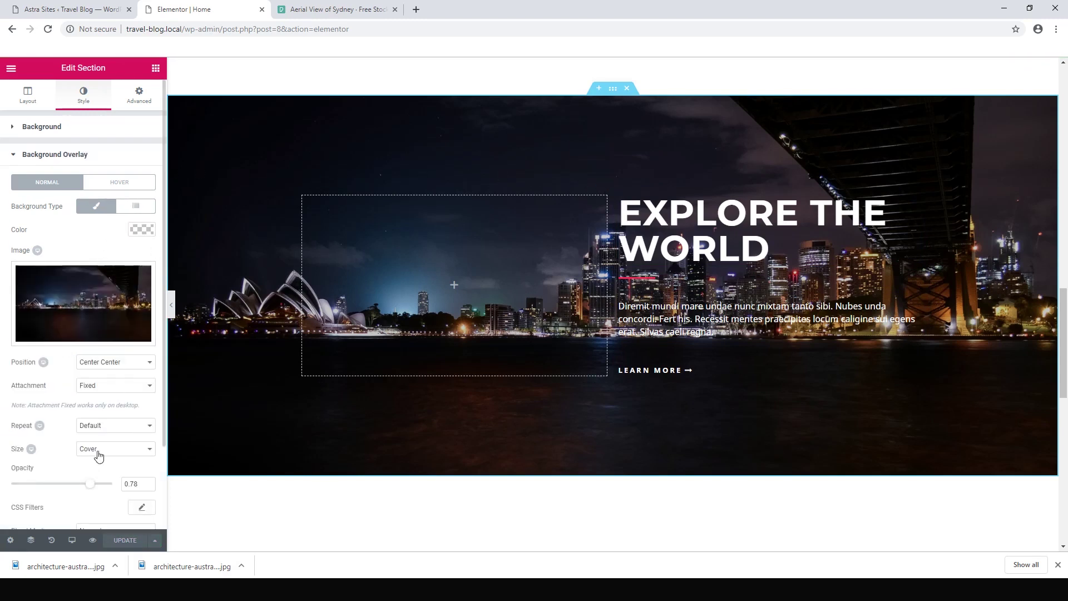
pyautogui.moveTo(96, 489); pyautogui.dragTo(122, 487)
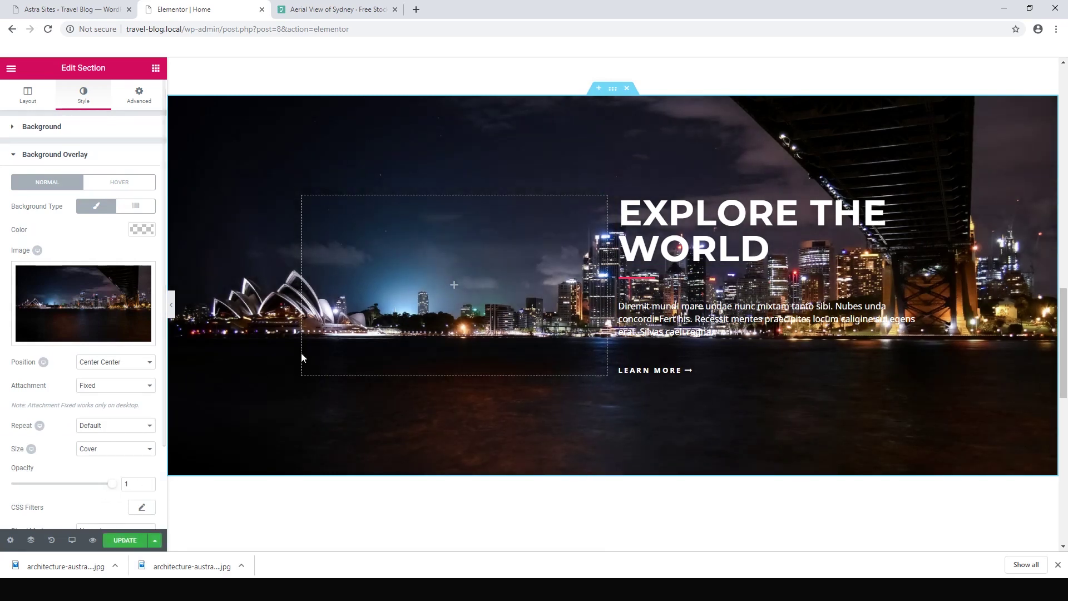
pyautogui.moveTo(114, 485); pyautogui.dragTo(8, 489)
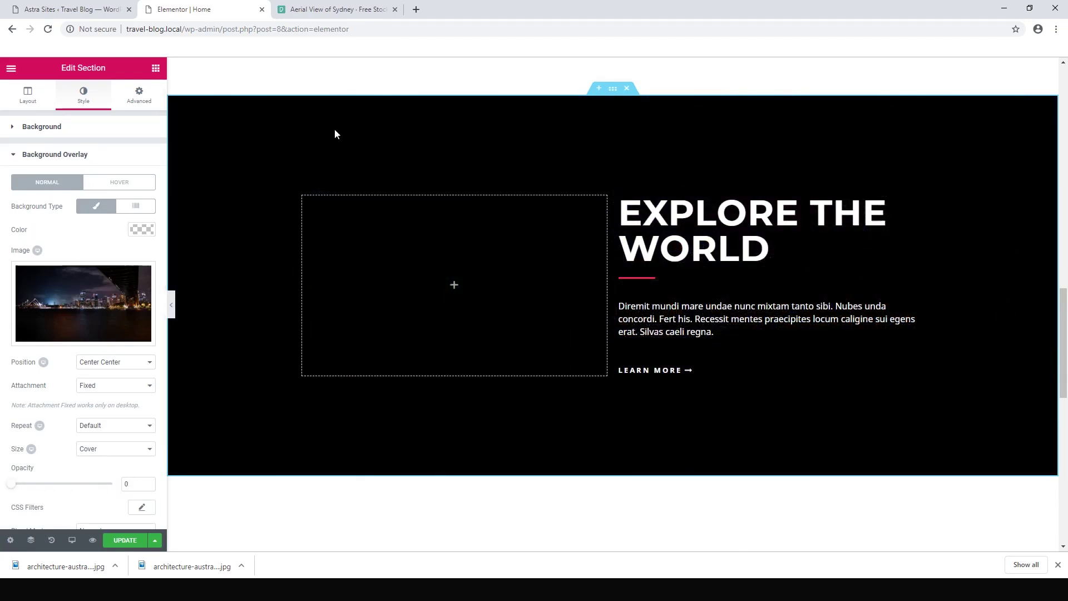
pyautogui.moveTo(15, 488); pyautogui.dragTo(114, 488)
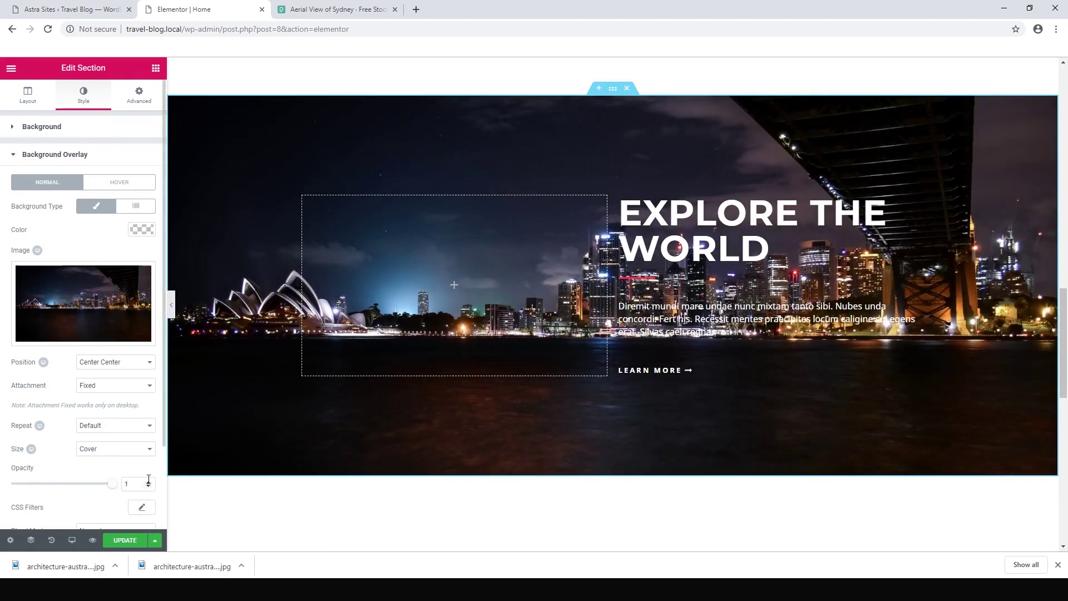
pyautogui.scroll(-3, 890, 279)
pyautogui.scroll(4, 876, 302)
pyautogui.scroll(-1, 877, 303)
pyautogui.scroll(-2, 707, 285)
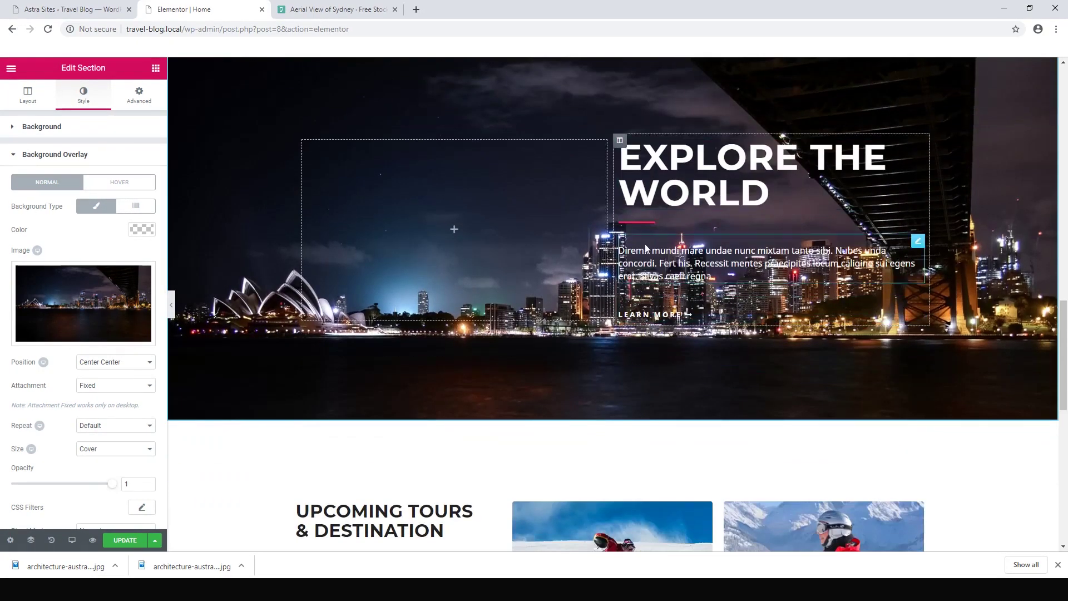
pyautogui.moveTo(115, 490); pyautogui.dragTo(49, 492)
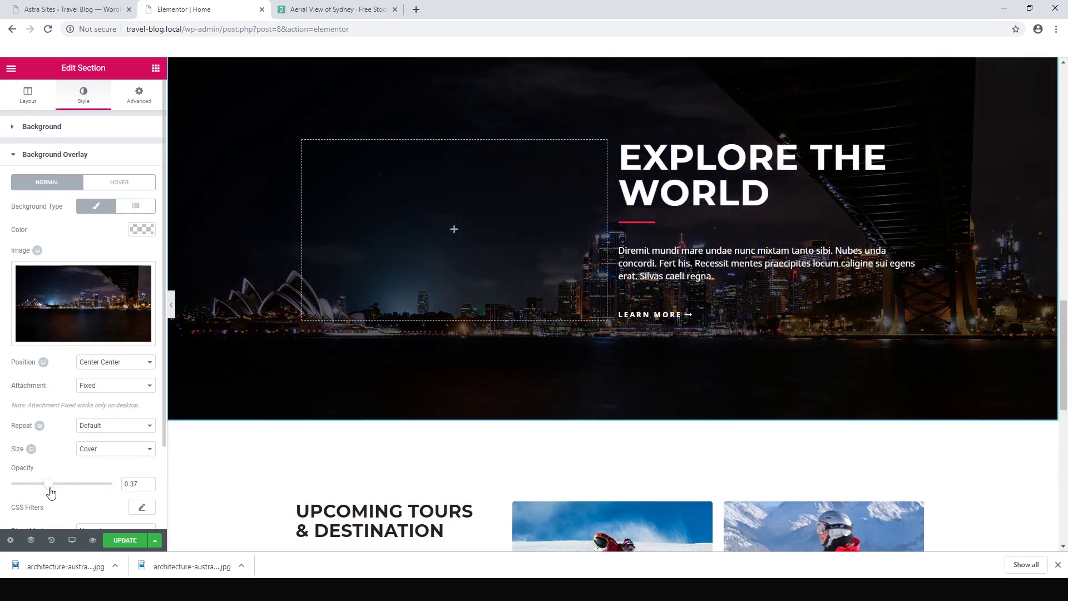
pyautogui.scroll(-1, 770, 309)
pyautogui.scroll(2, 770, 308)
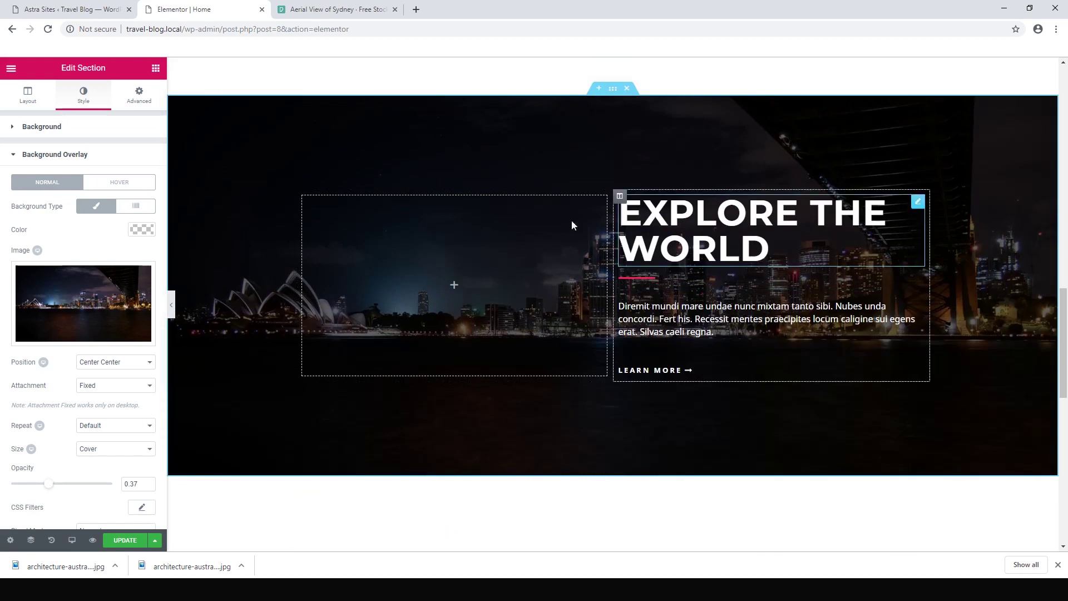
# - Update the page to save the dimmed overlay
pyautogui.click(125, 540)
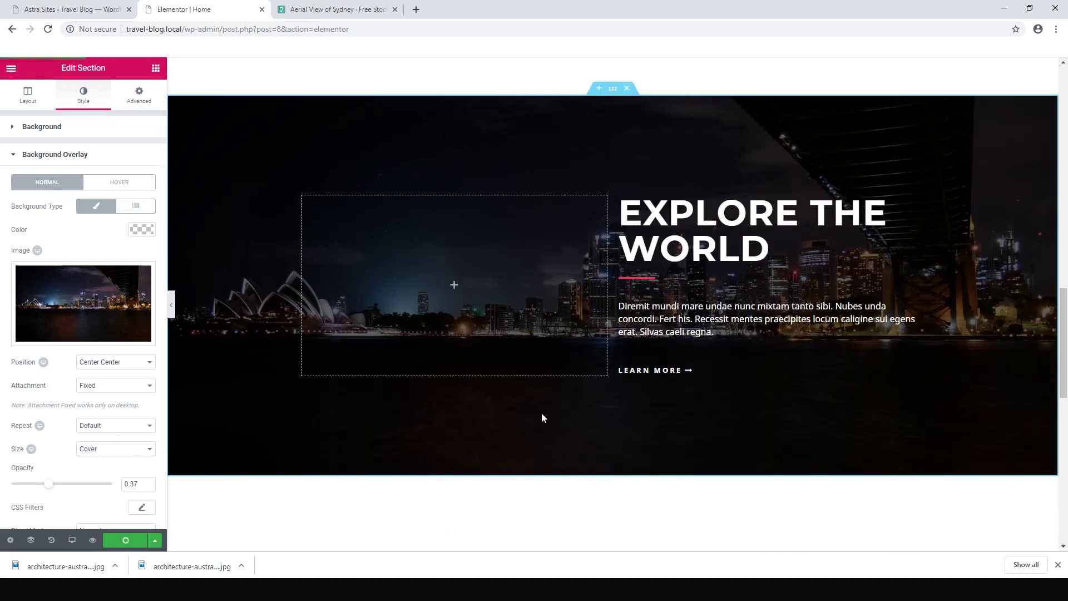
pyautogui.scroll(1, 535, 351)
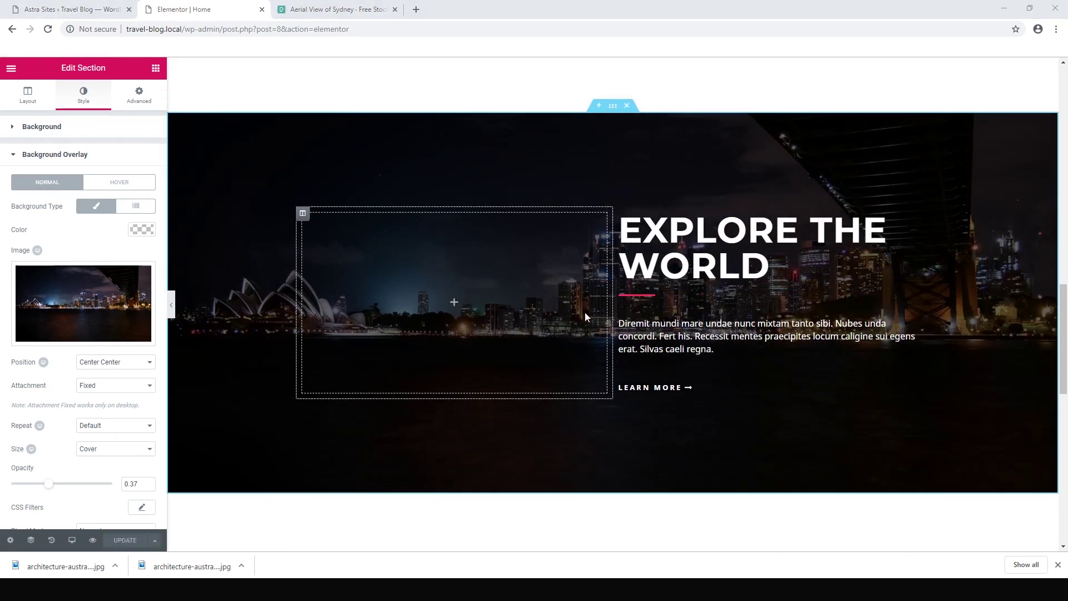
pyautogui.scroll(-6, 585, 316)
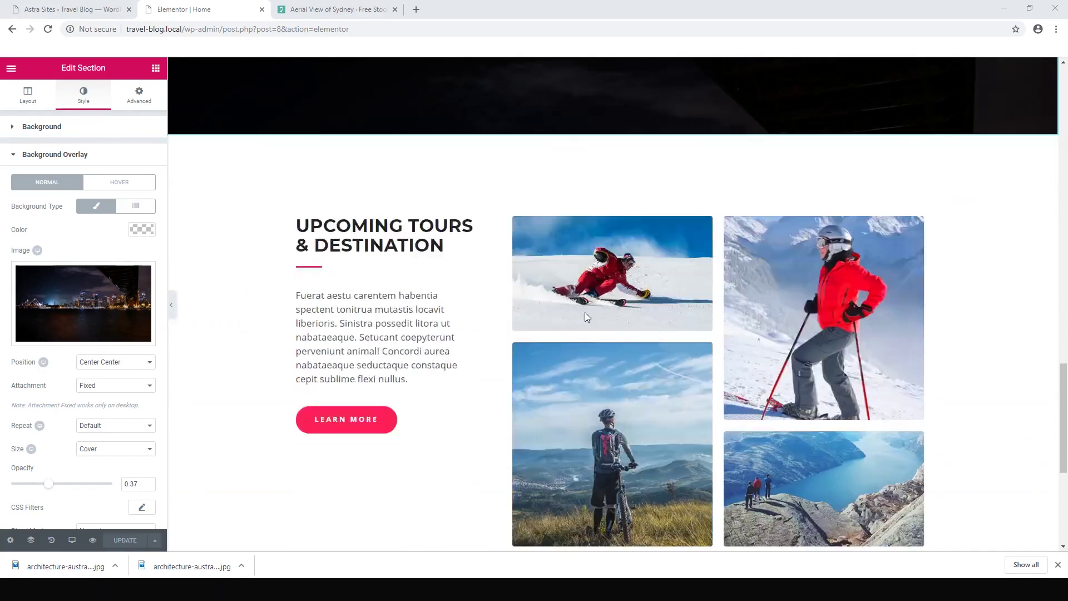
pyautogui.scroll(-2, 585, 313)
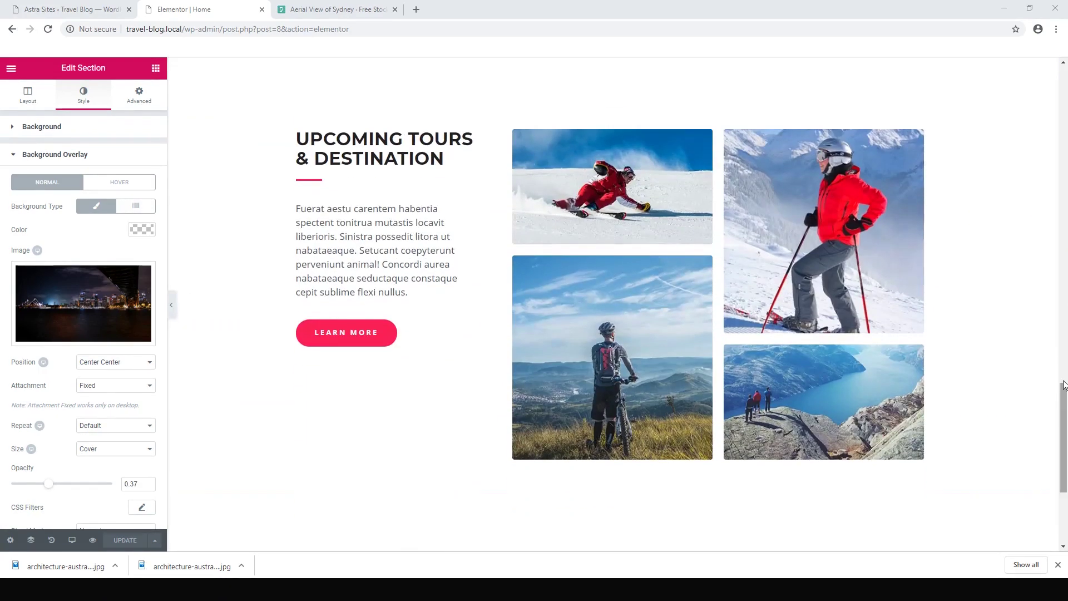
# - Replace the top two tour photos with a kangaroo and an aerial beach shot
pyautogui.click(607, 207)
pyautogui.click(100, 205)
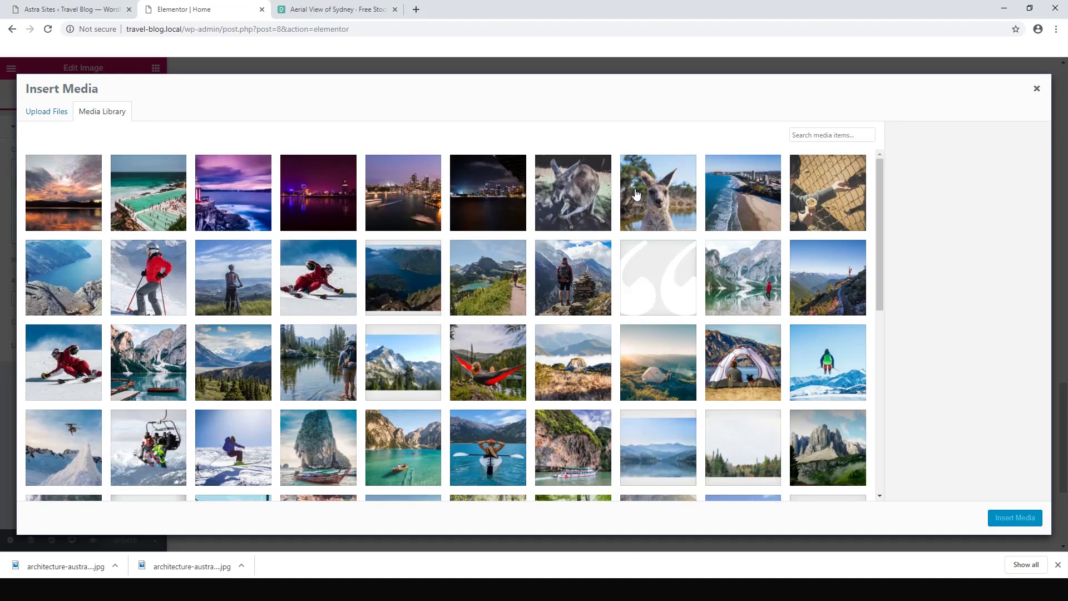
pyautogui.click(552, 199)
pyautogui.click(1024, 520)
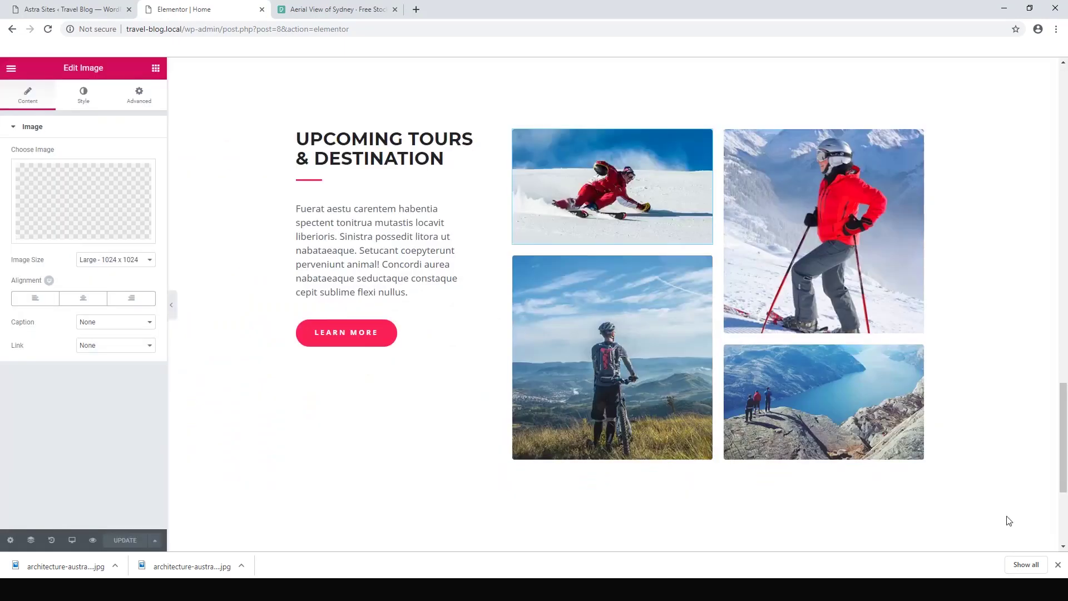
pyautogui.click(833, 262)
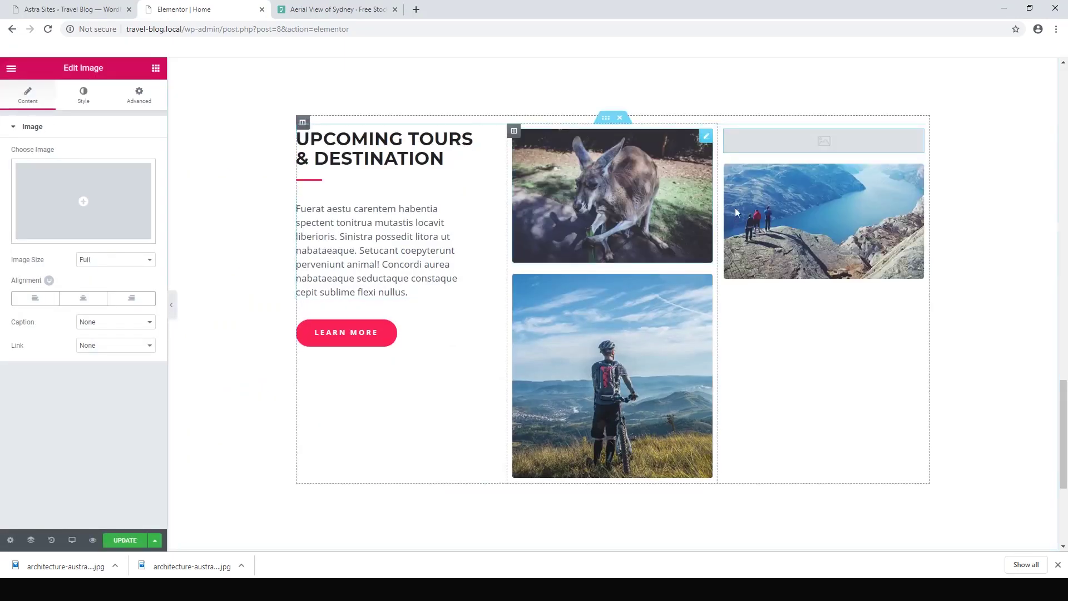
pyautogui.click(69, 214)
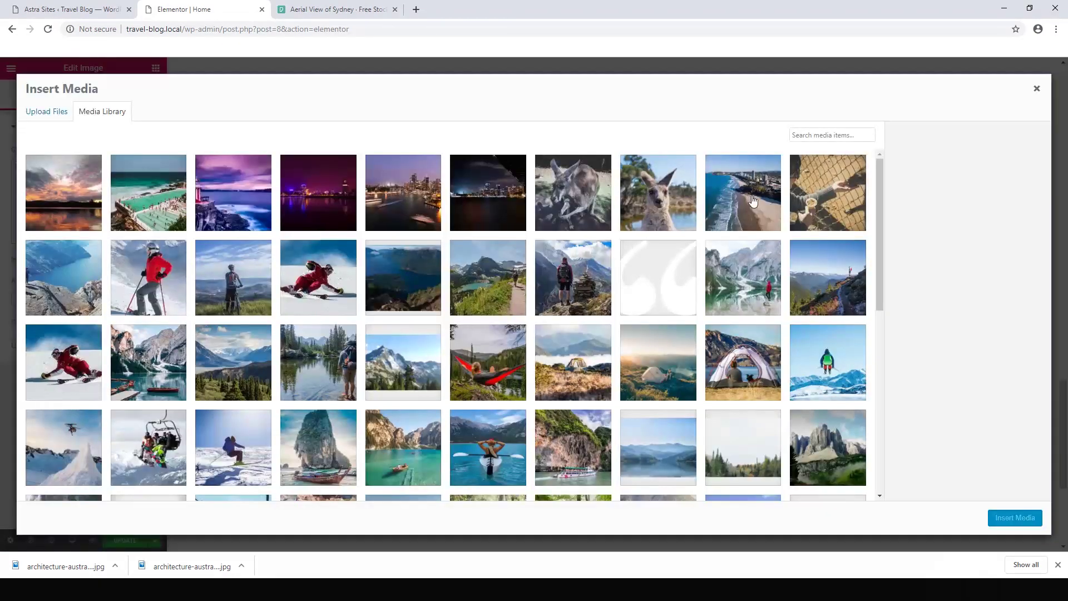
pyautogui.click(749, 201)
pyautogui.click(1015, 517)
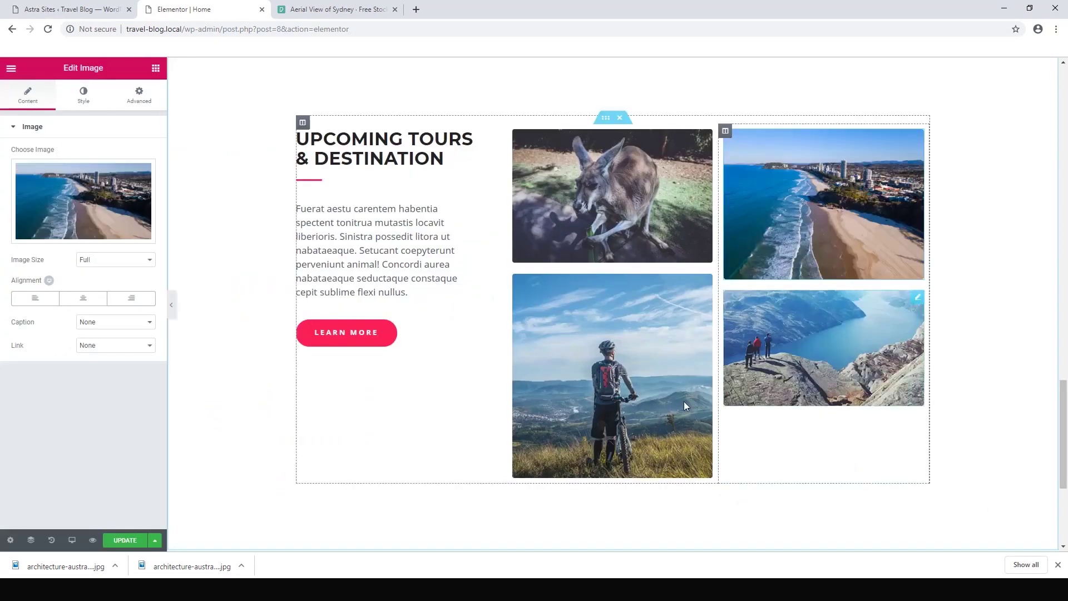
# - Replace the bottom tour photos with a kangaroo close-up and a hand feeding through a fence
pyautogui.click(78, 211)
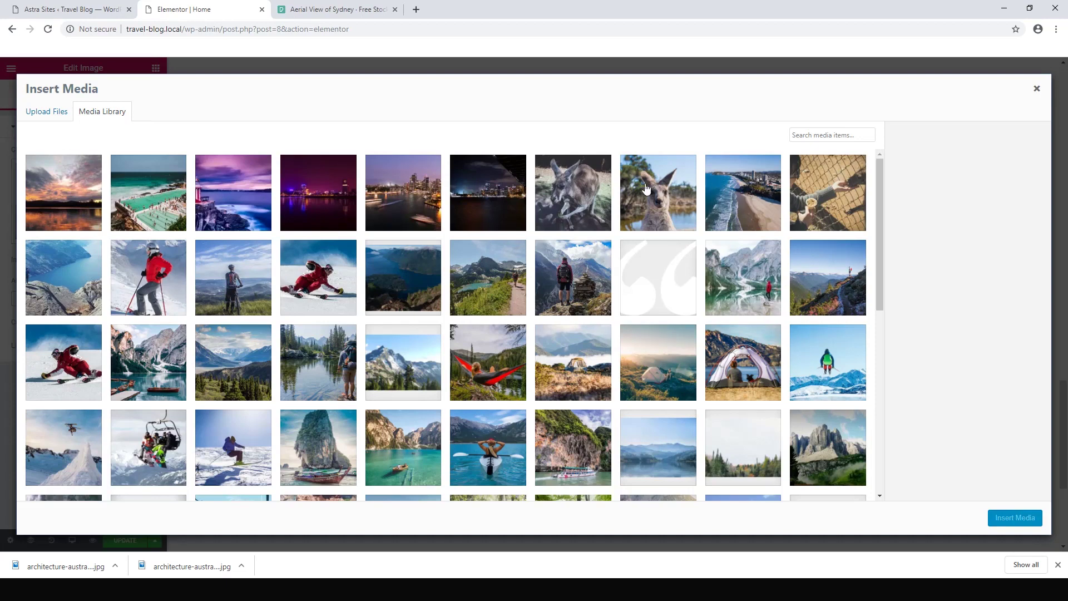
pyautogui.click(668, 198)
pyautogui.click(1013, 521)
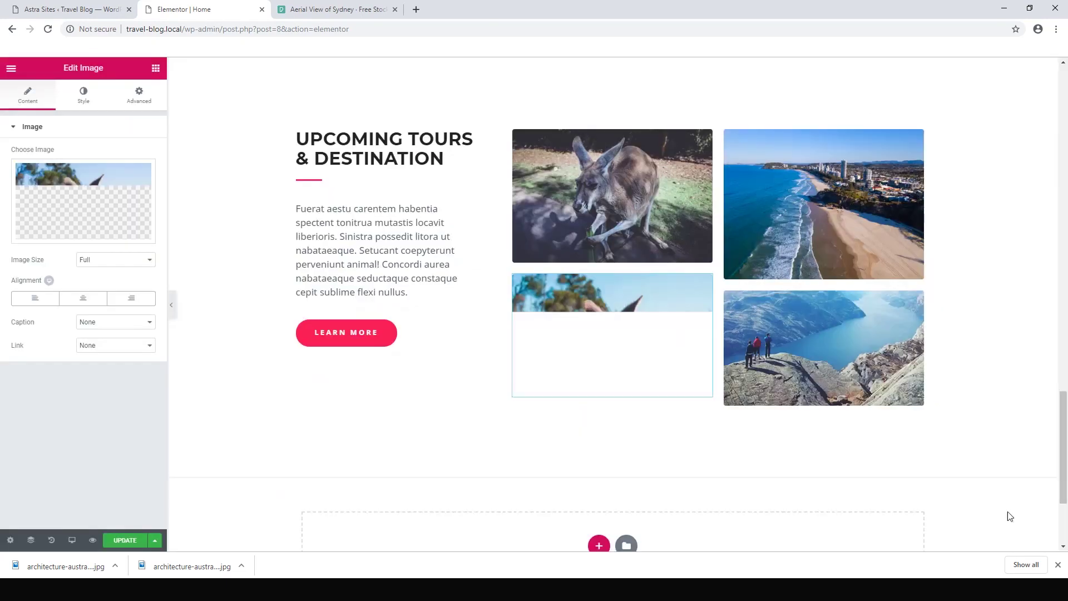
pyautogui.click(847, 335)
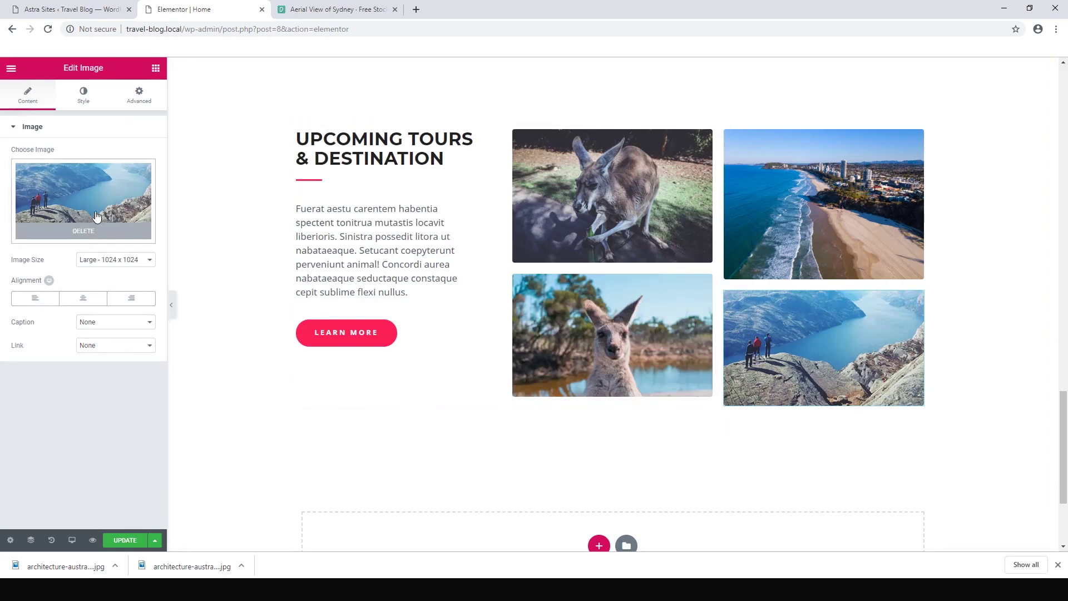
pyautogui.click(93, 216)
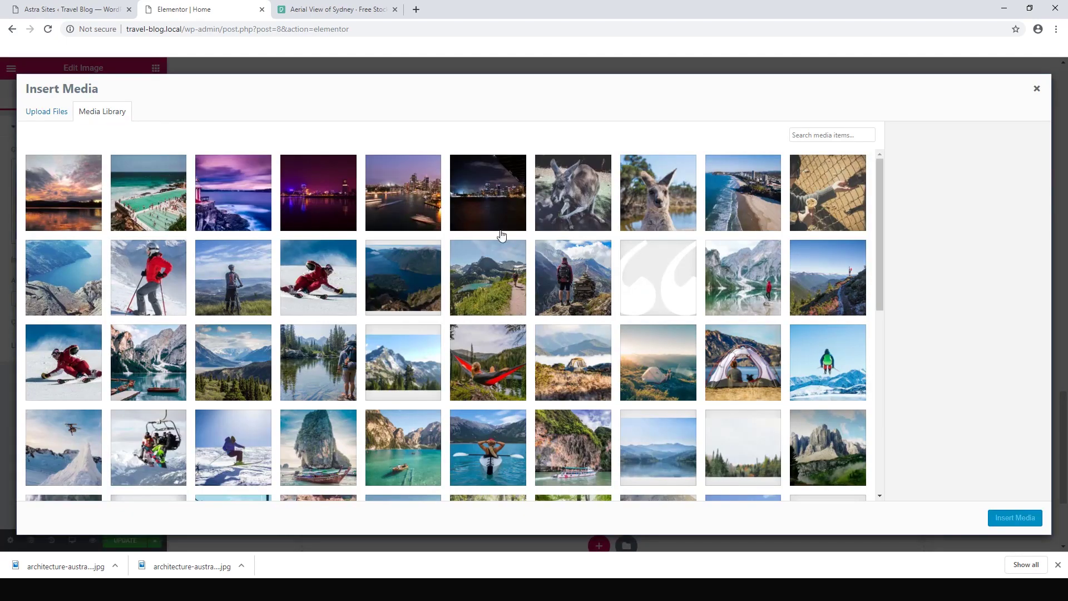
pyautogui.click(855, 203)
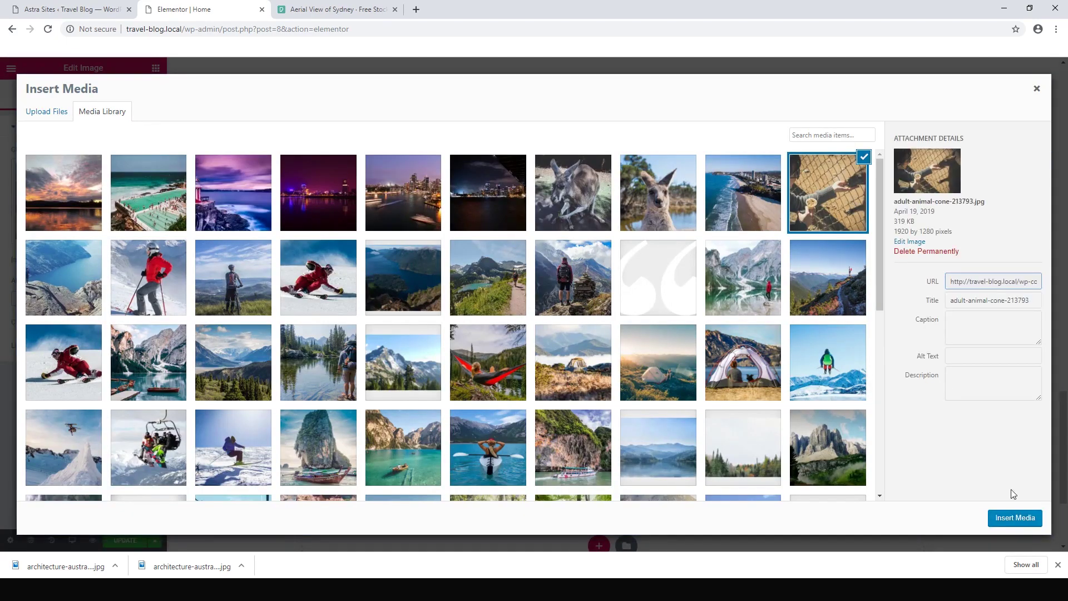
pyautogui.click(1015, 518)
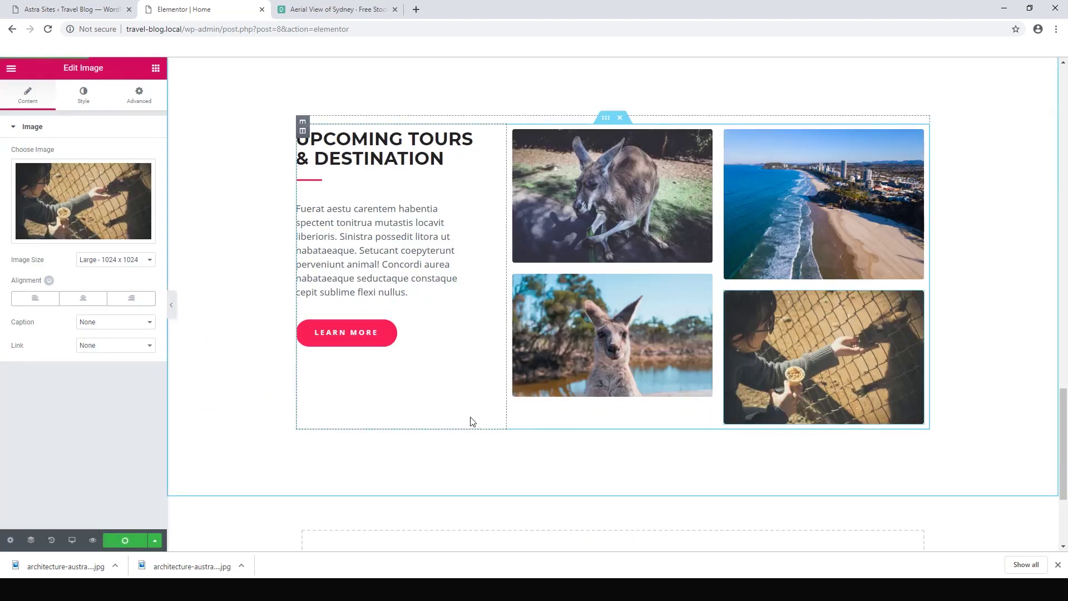
# - Replace the Upcoming Tours placeholder paragraph with 'write whatever you like'
pyautogui.click(412, 290)
pyautogui.moveTo(409, 293); pyautogui.dragTo(299, 209)
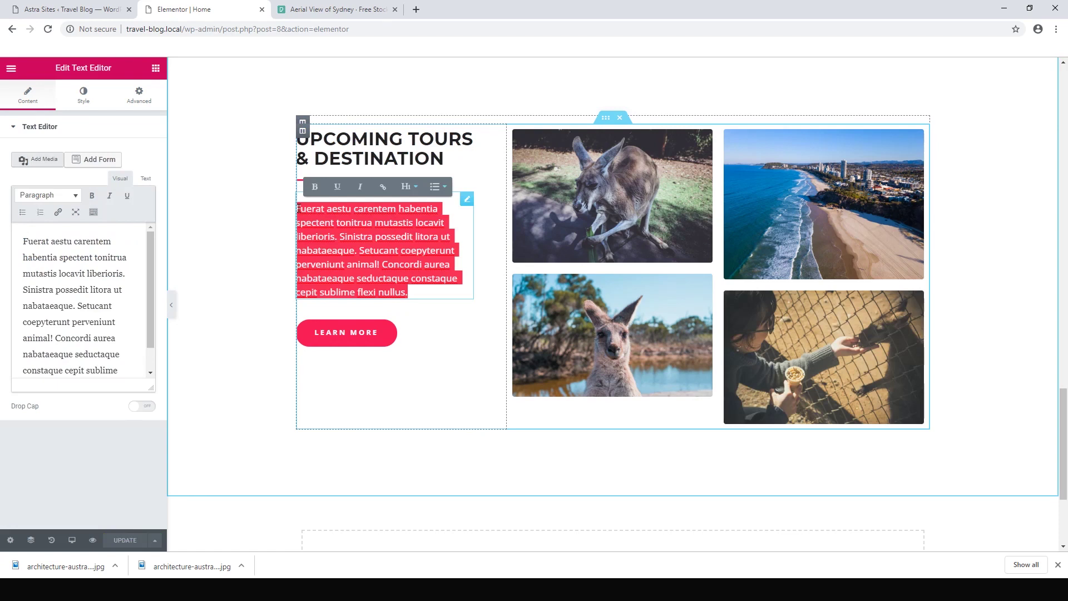
pyautogui.write('w')
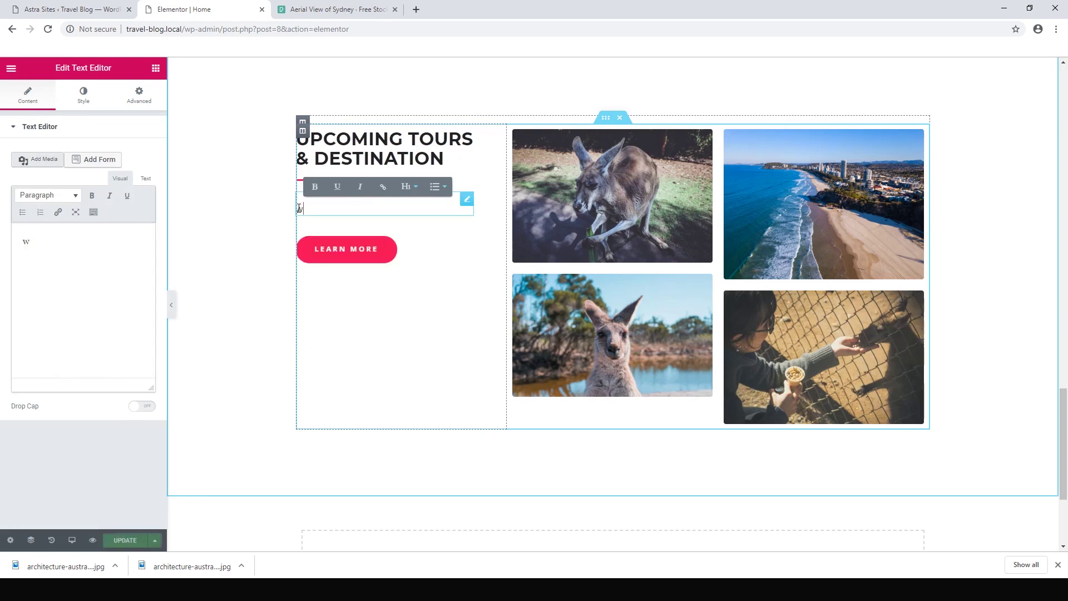
pyautogui.write('rite whatever you like')
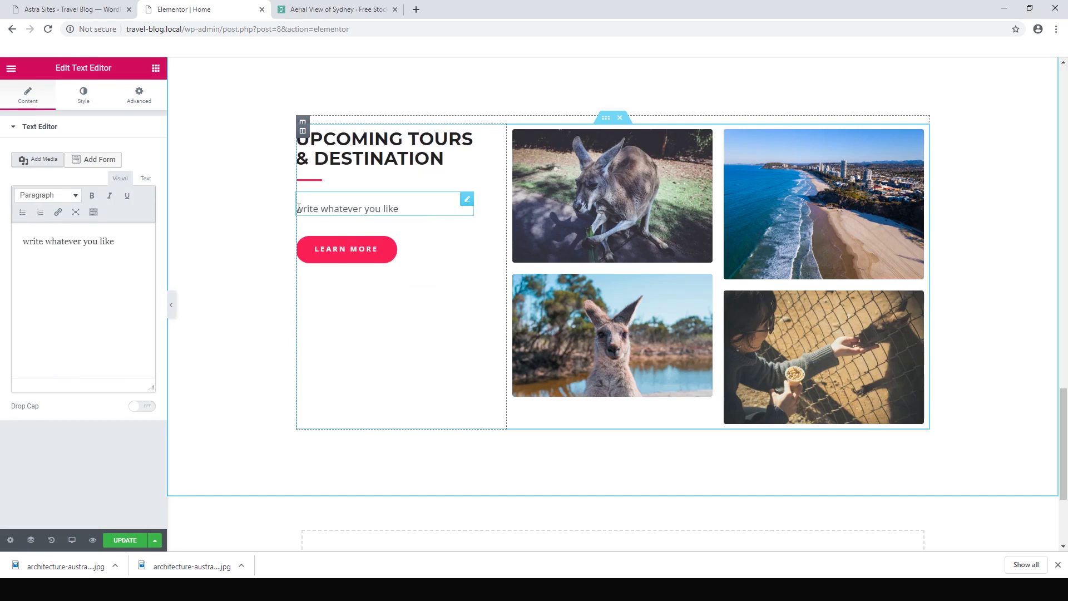
pyautogui.click(446, 156)
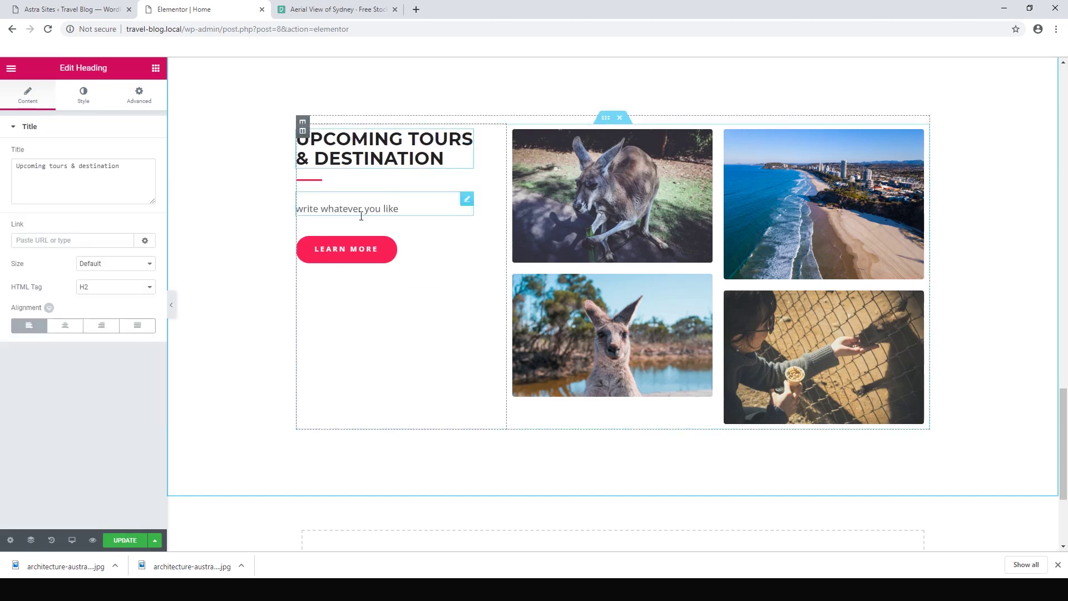
pyautogui.scroll(-3, 541, 267)
pyautogui.scroll(5, 736, 320)
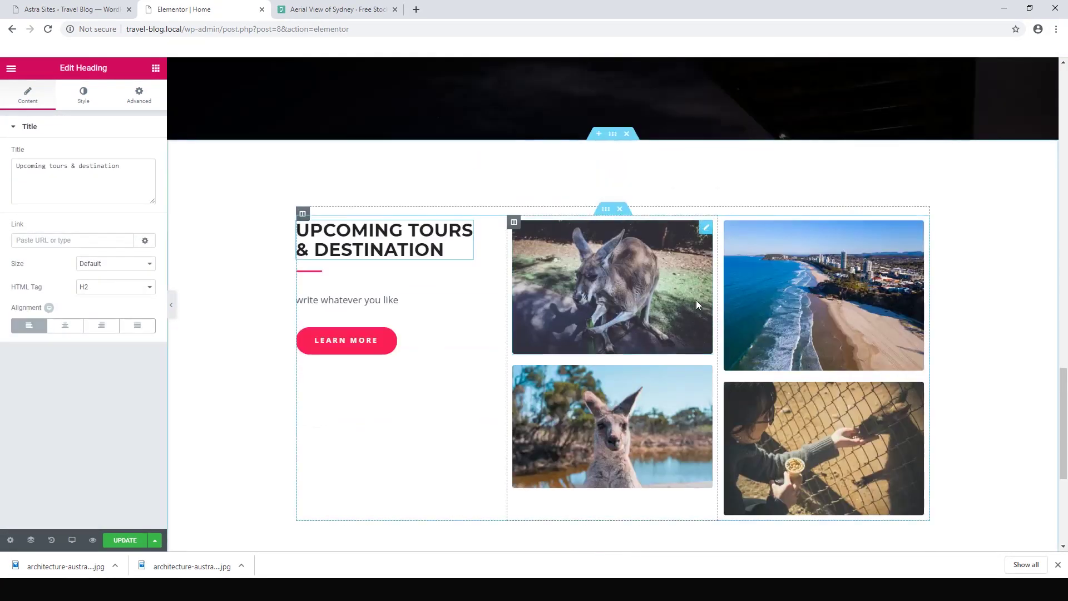
pyautogui.scroll(1, 462, 313)
pyautogui.scroll(15, 462, 313)
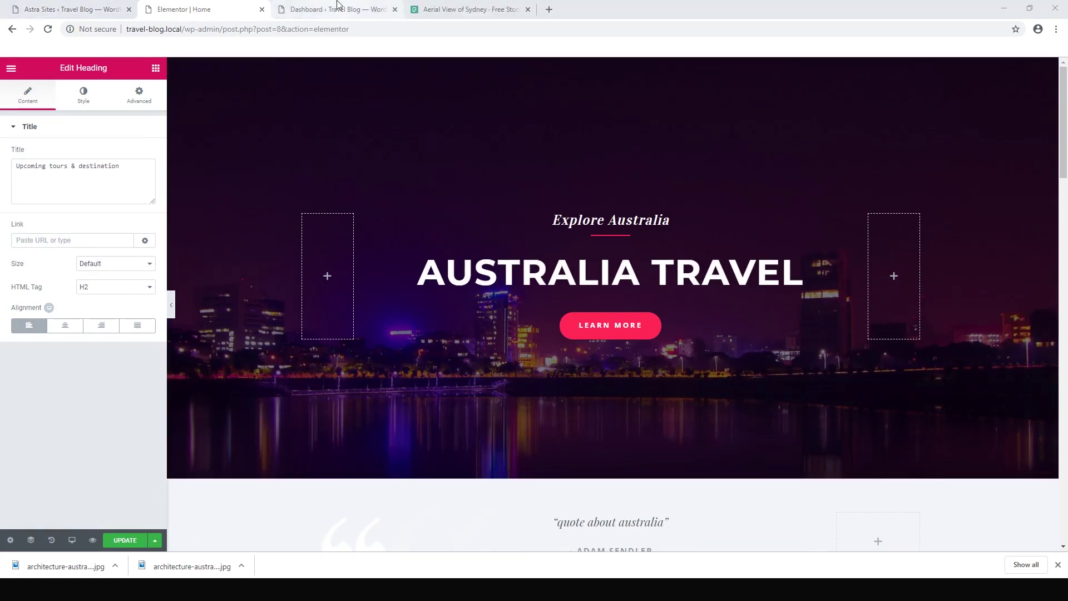
# - Load the wp-admin dashboard and open Appearance > Customize for the Astra theme
pyautogui.click(338, 4)
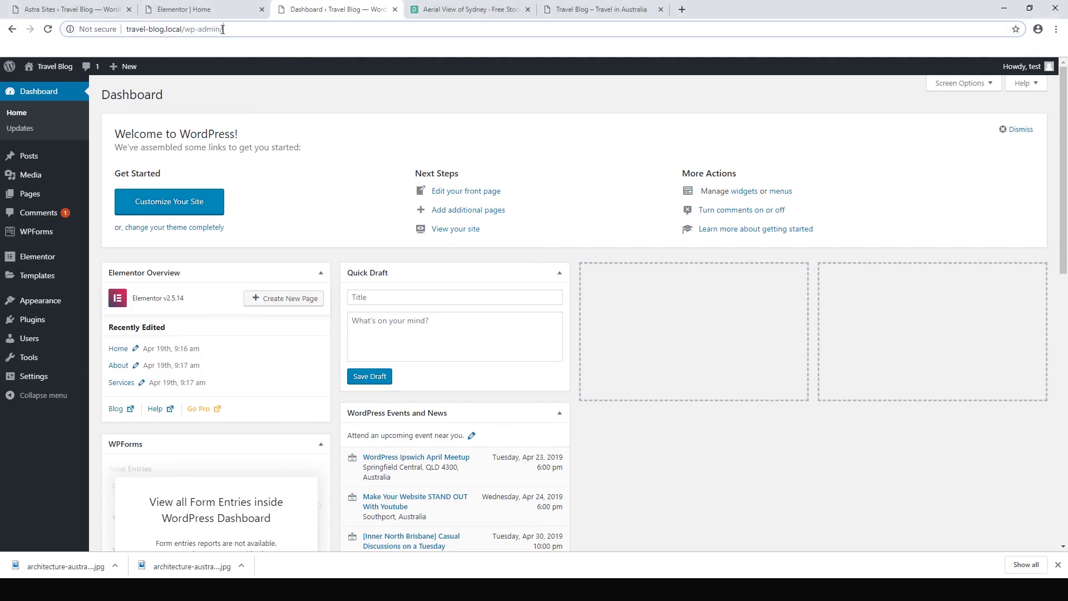
pyautogui.moveTo(222, 29); pyautogui.dragTo(184, 29)
pyautogui.press('Return')
pyautogui.moveTo(58, 301)
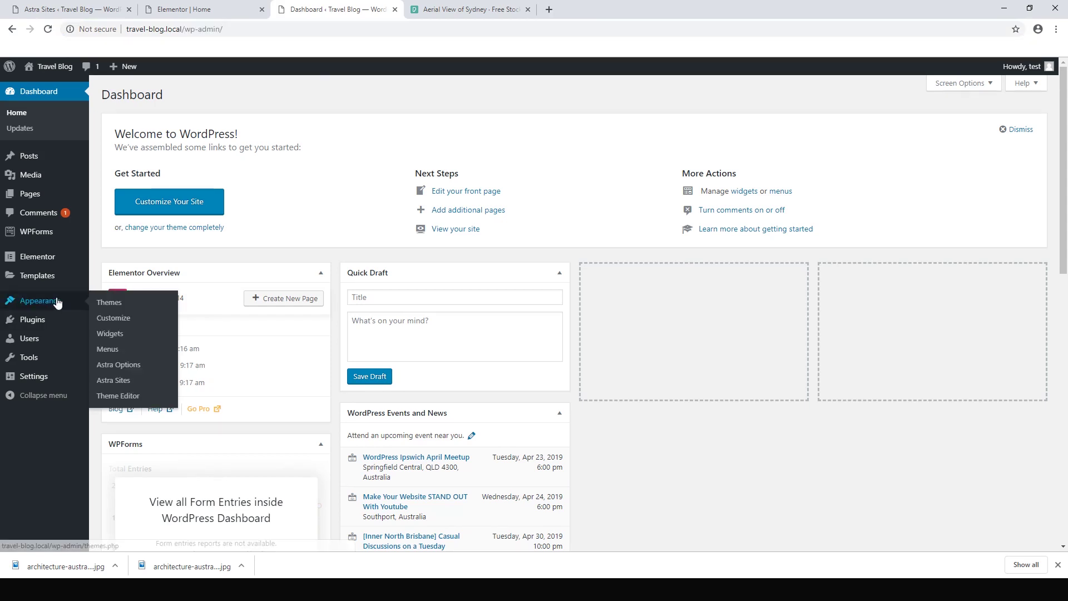
pyautogui.click(128, 317)
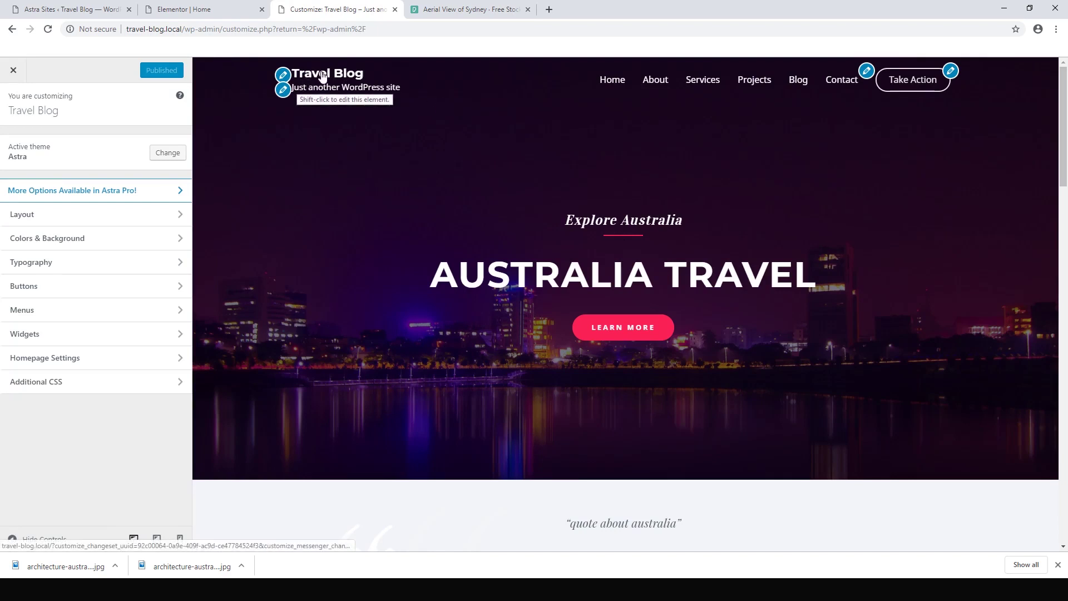
# - Change the Site Identity tagline to 'Travel in Australia' and publish
pyautogui.click(283, 75)
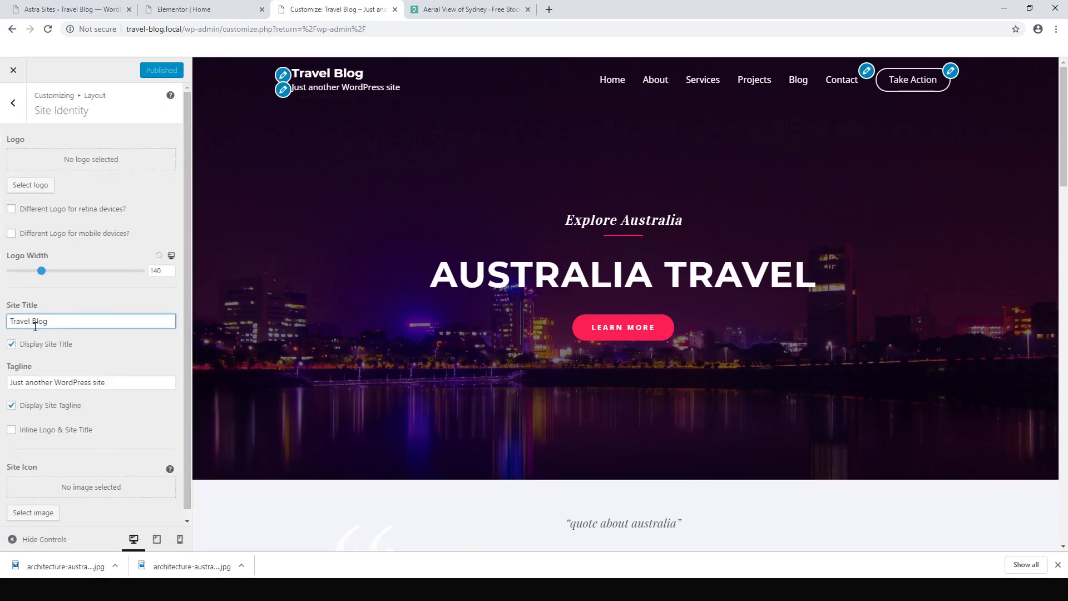
pyautogui.moveTo(141, 385); pyautogui.dragTo(9, 382)
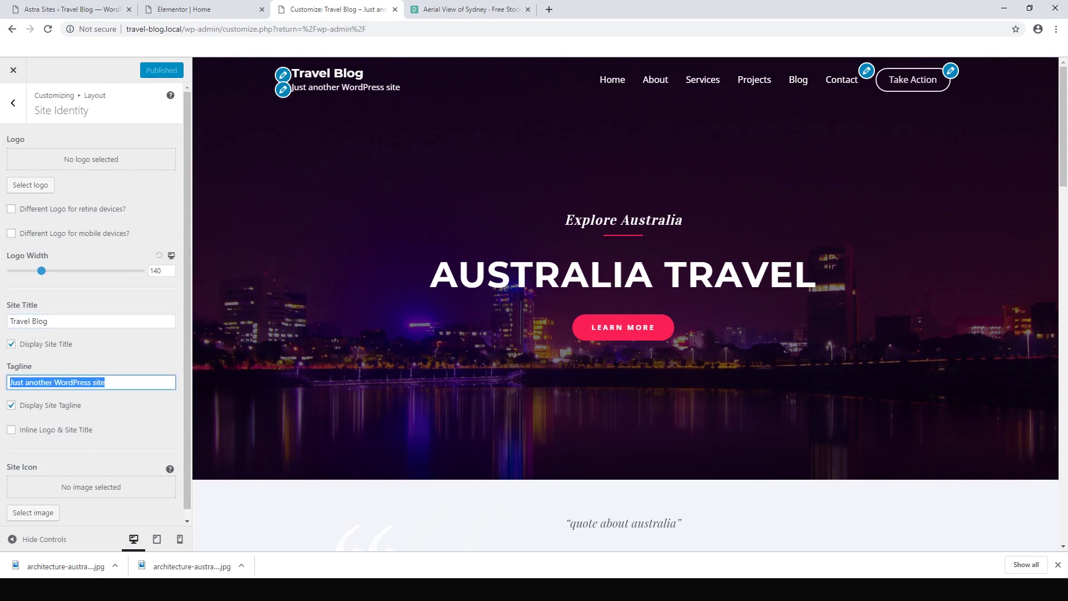
pyautogui.write('Trave')
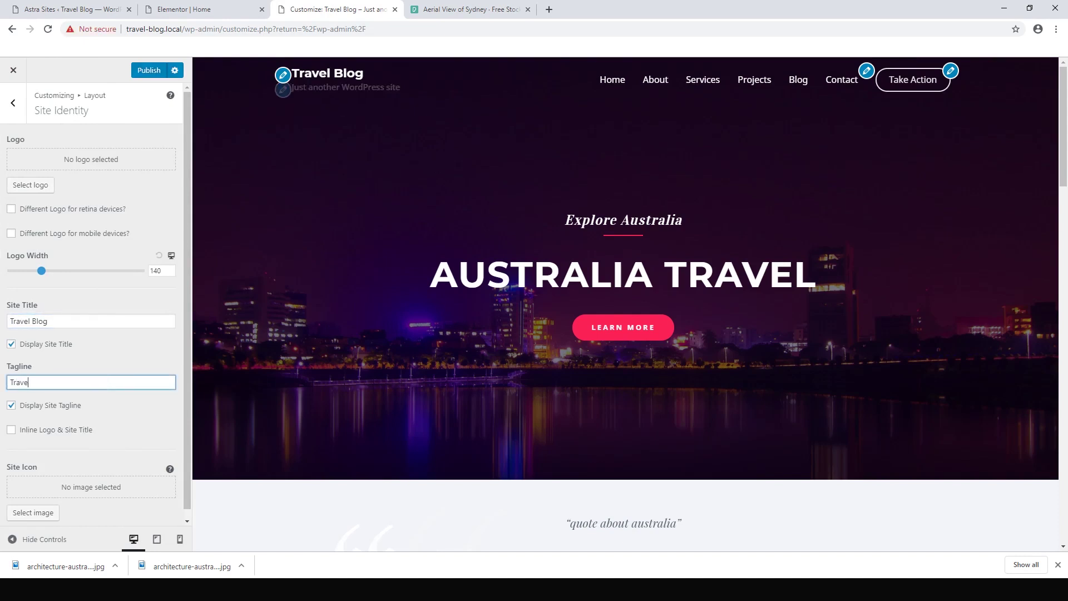
pyautogui.write('l in Australia')
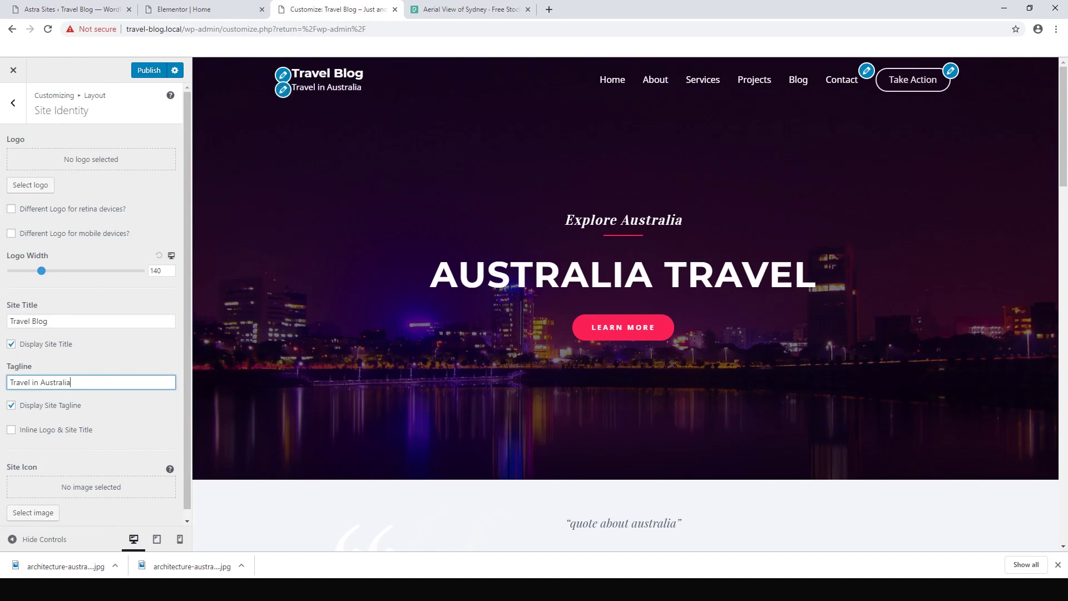
pyautogui.click(148, 71)
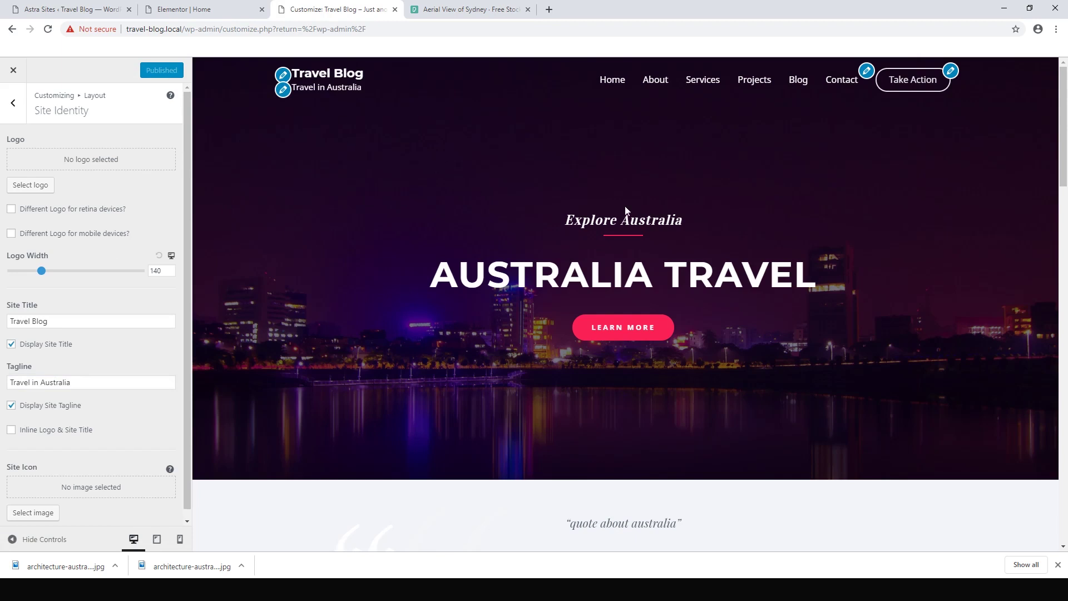
pyautogui.click(18, 105)
# - Set the Primary Header's Last Item in Menu to Search and publish
pyautogui.click(19, 108)
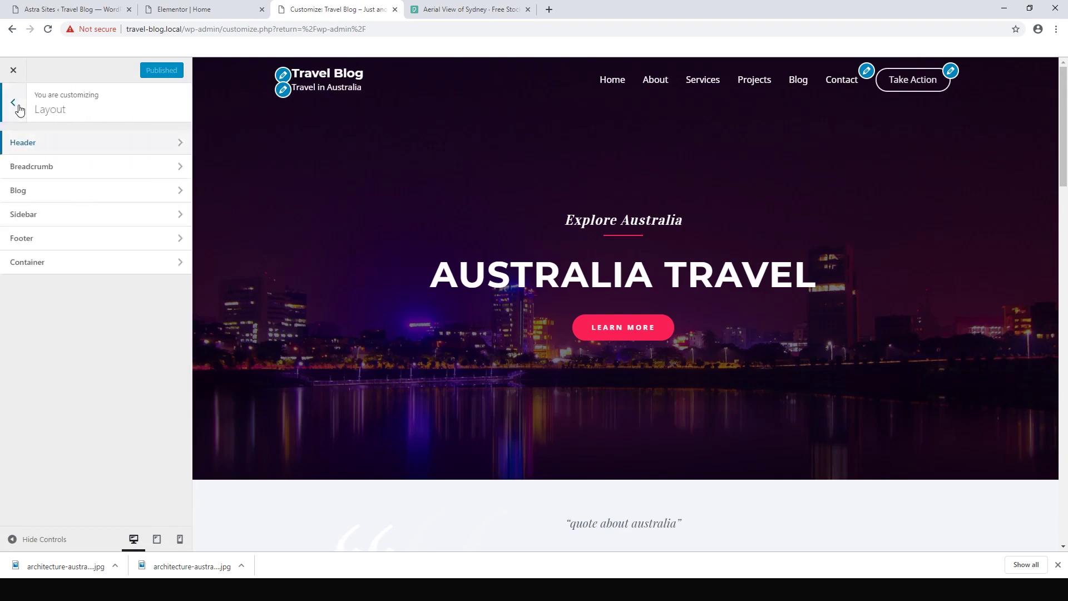
pyautogui.click(16, 106)
pyautogui.click(63, 216)
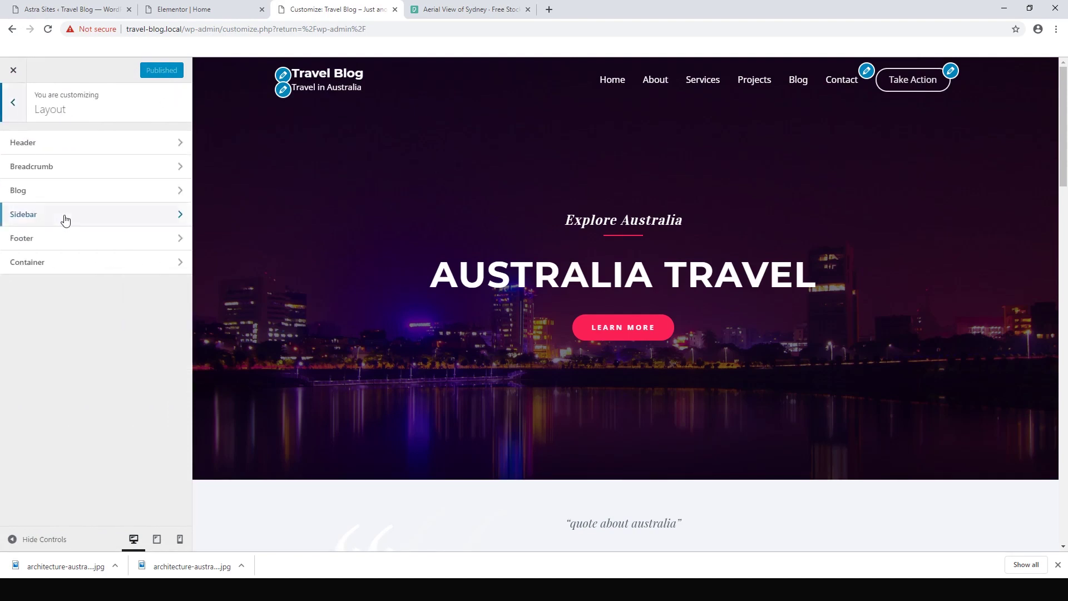
pyautogui.click(65, 152)
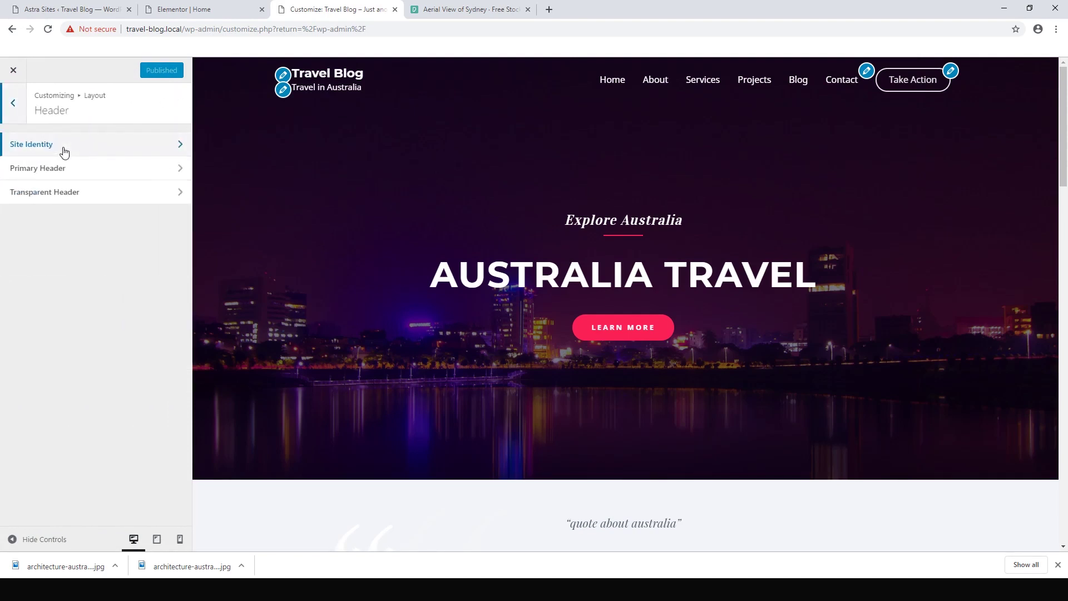
pyautogui.click(65, 168)
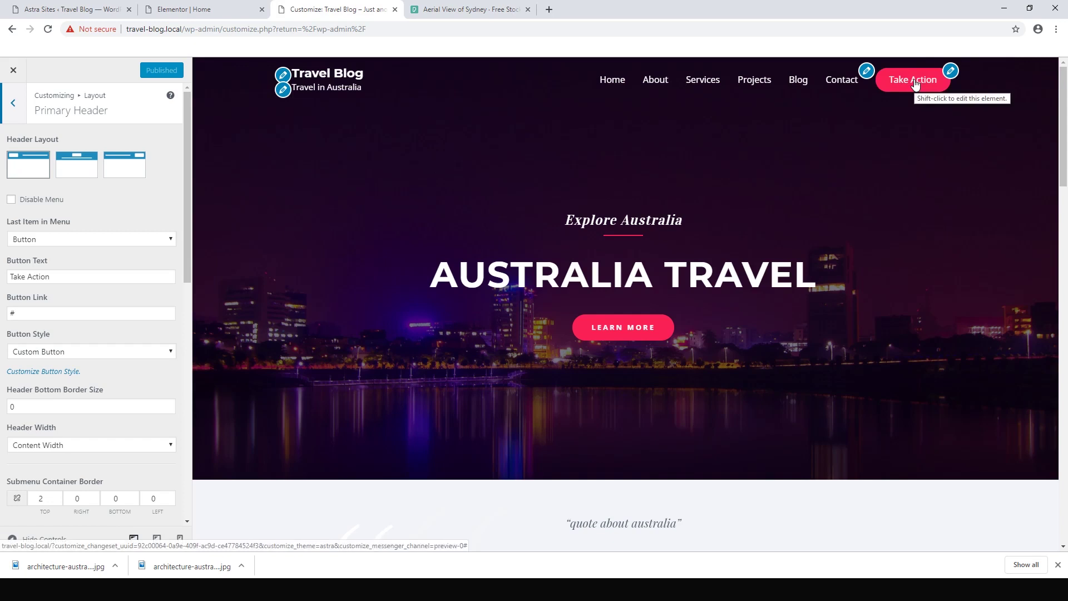
pyautogui.click(157, 240)
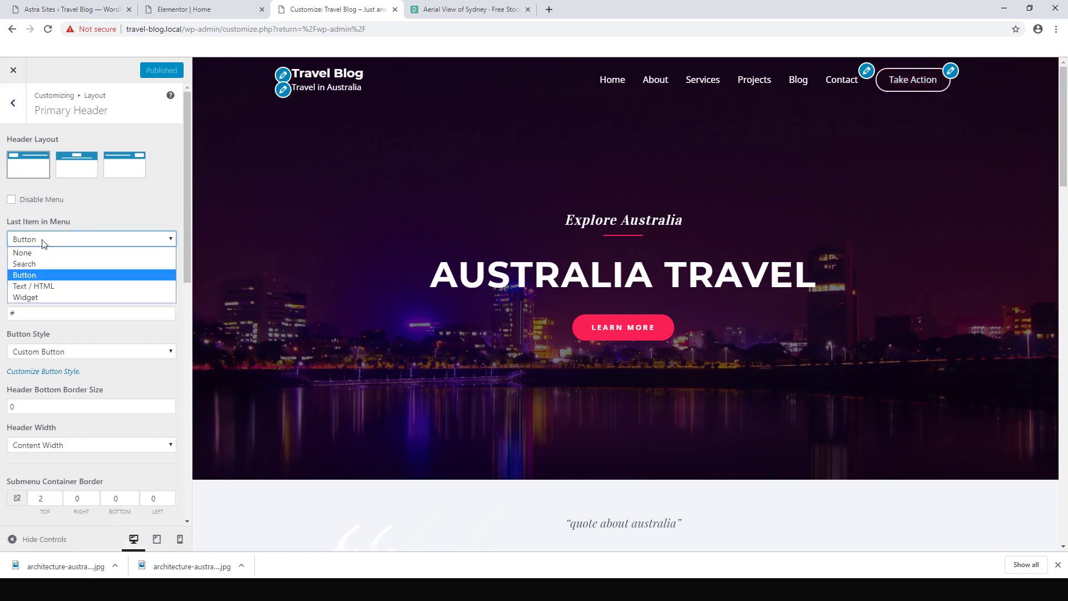
pyautogui.click(25, 264)
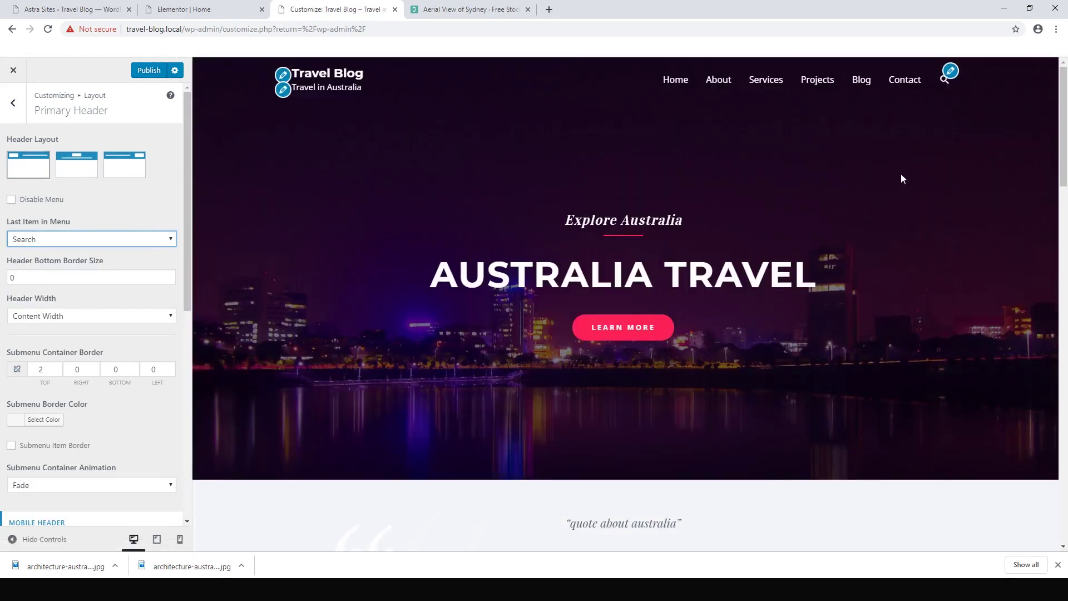
pyautogui.click(148, 70)
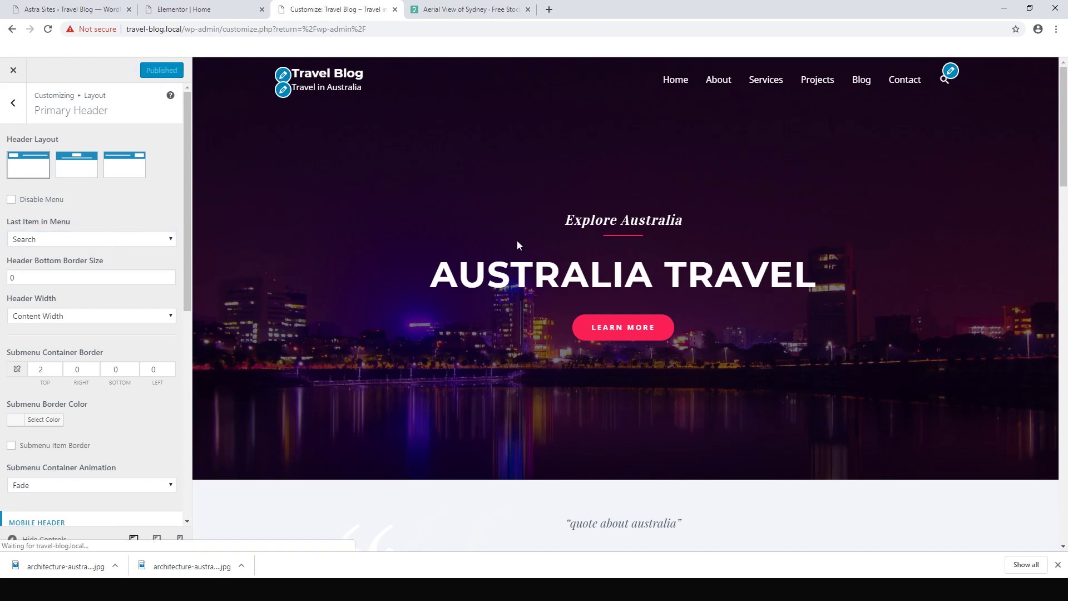
pyautogui.scroll(-2, 99, 252)
pyautogui.scroll(2, 98, 252)
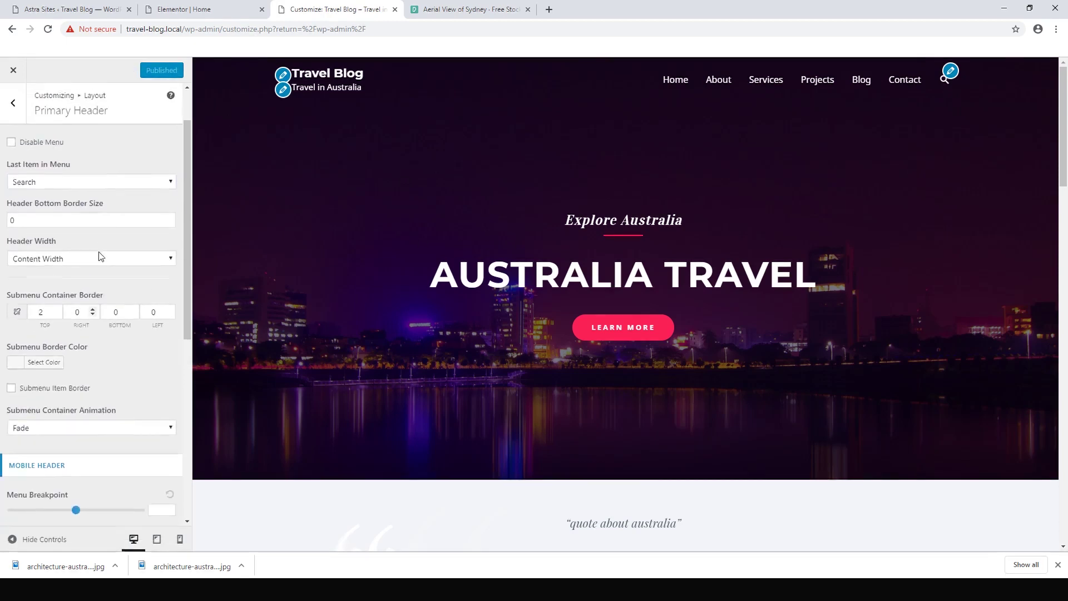
pyautogui.click(14, 108)
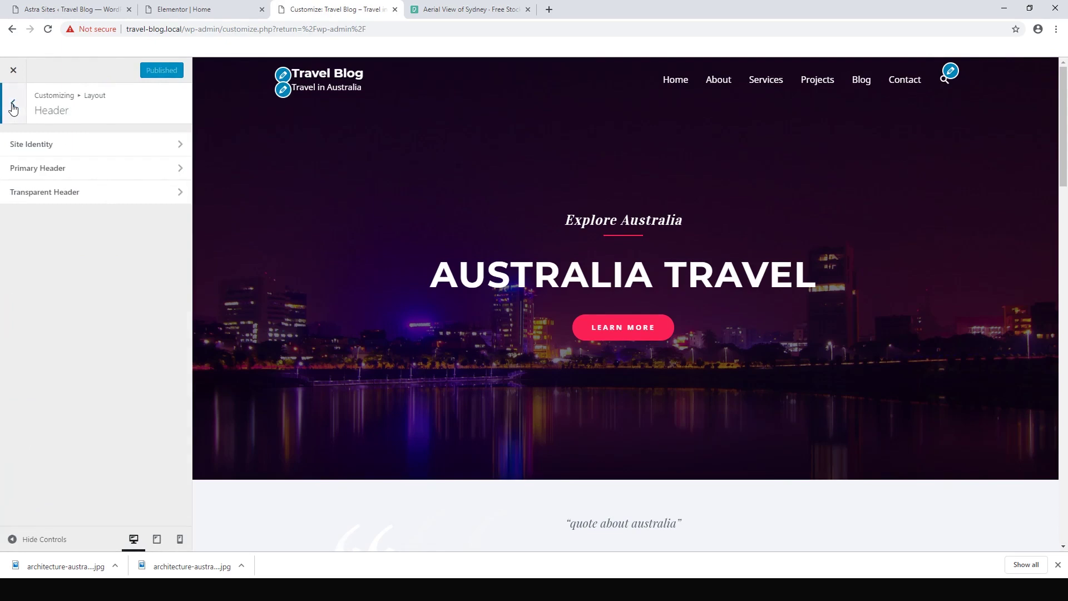
# - Delete the Projects and Services items from the primary menu and publish it
pyautogui.click(14, 107)
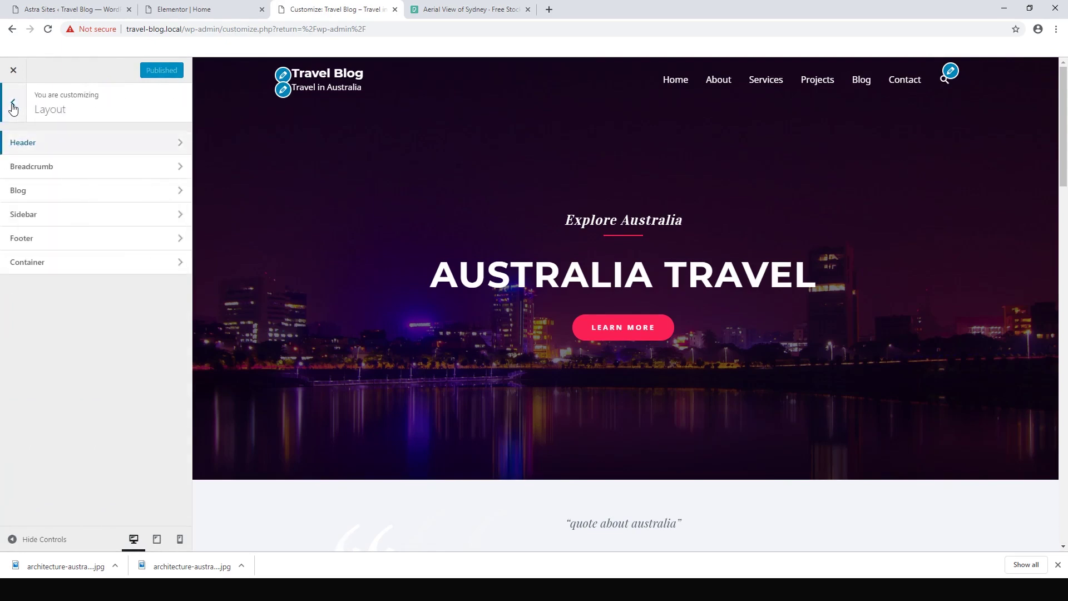
pyautogui.click(13, 108)
pyautogui.click(49, 310)
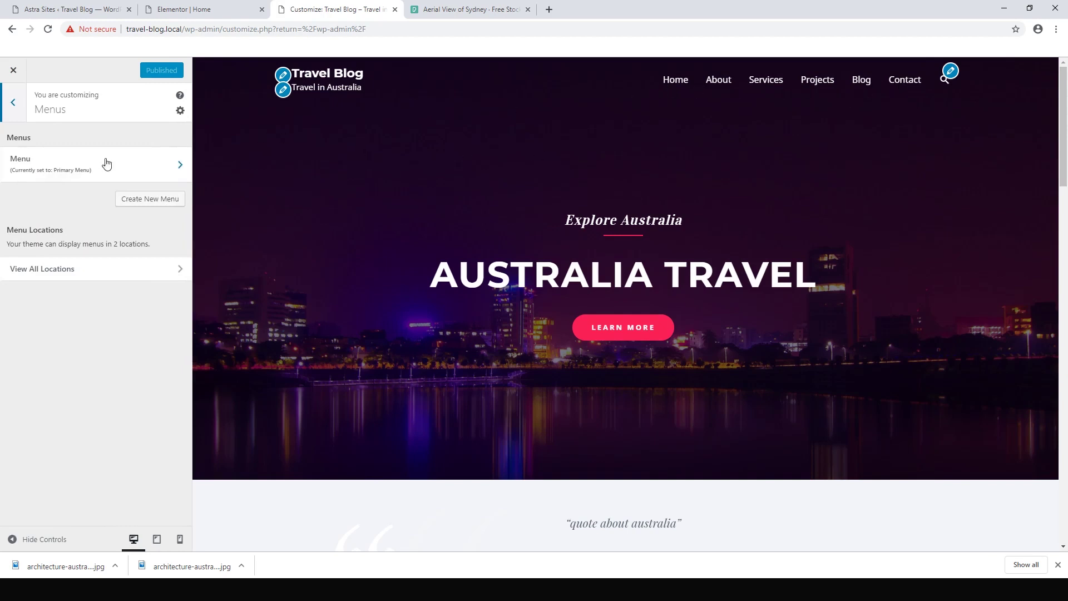
pyautogui.click(54, 166)
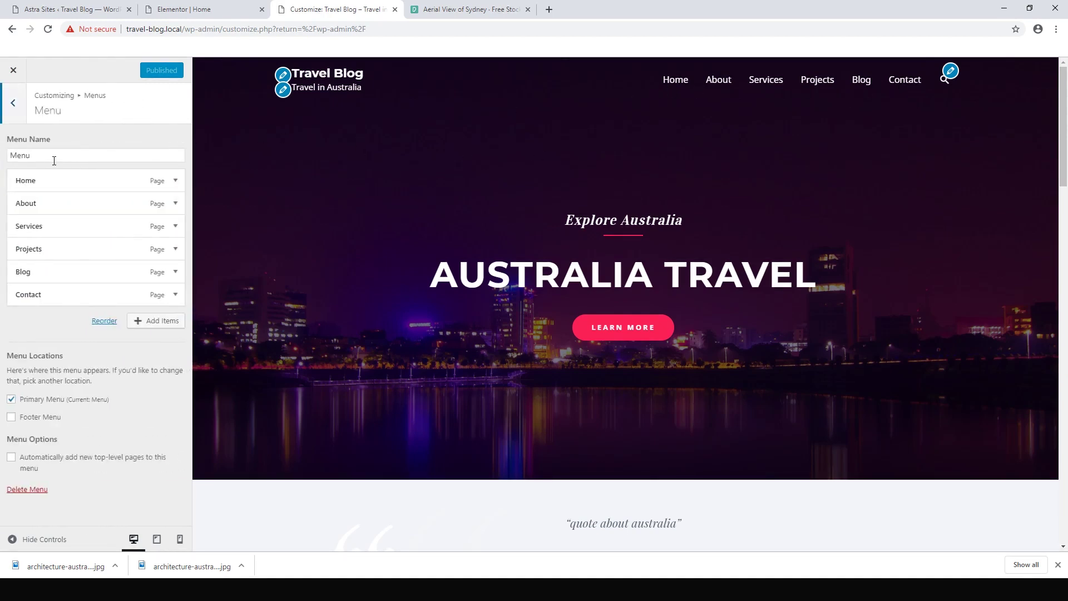
pyautogui.click(154, 321)
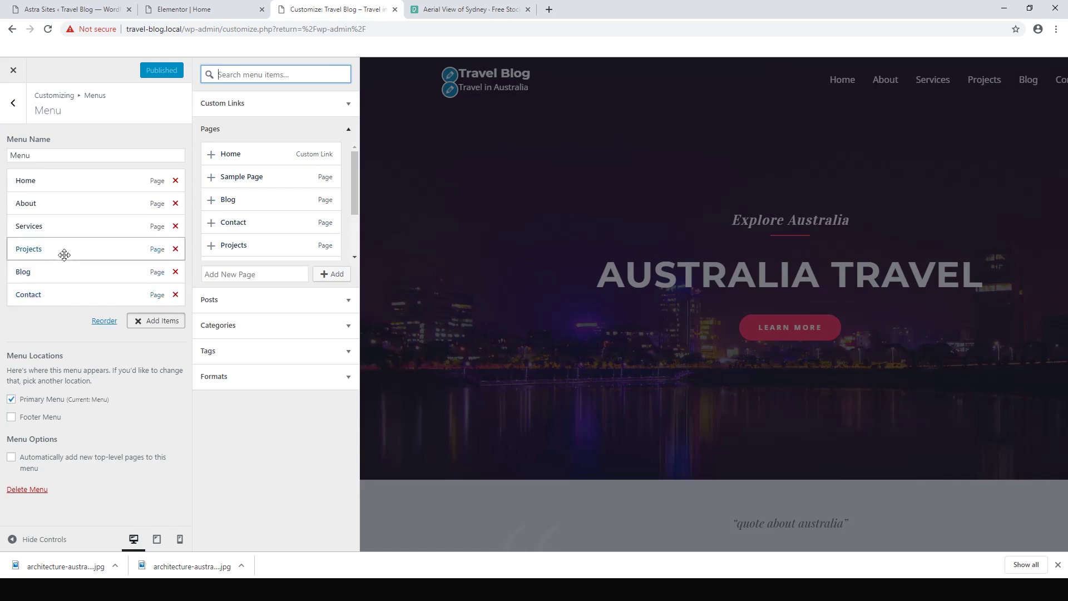
pyautogui.click(176, 249)
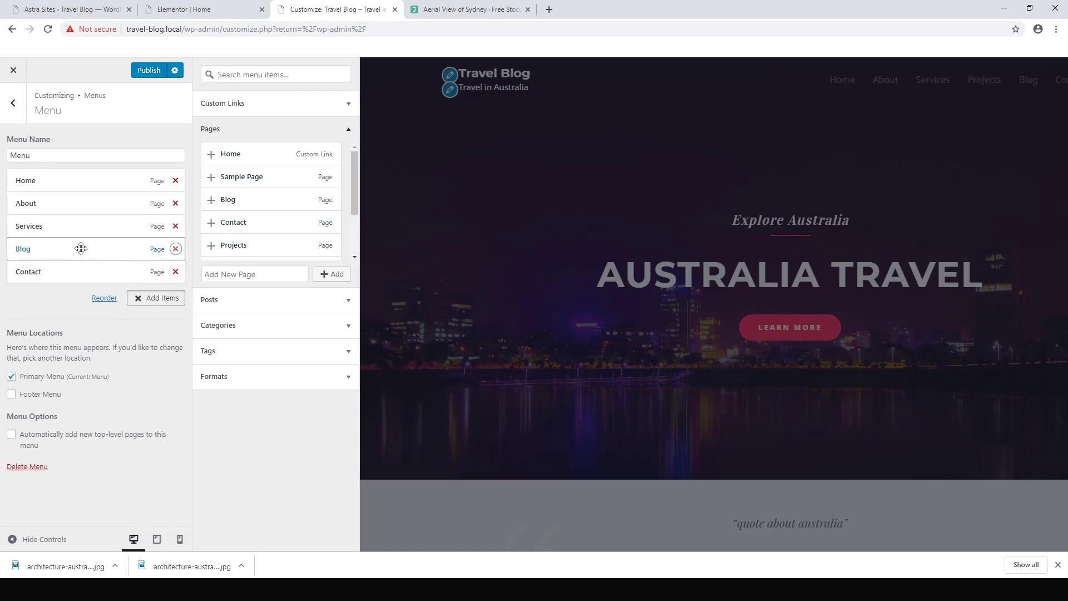
pyautogui.click(175, 226)
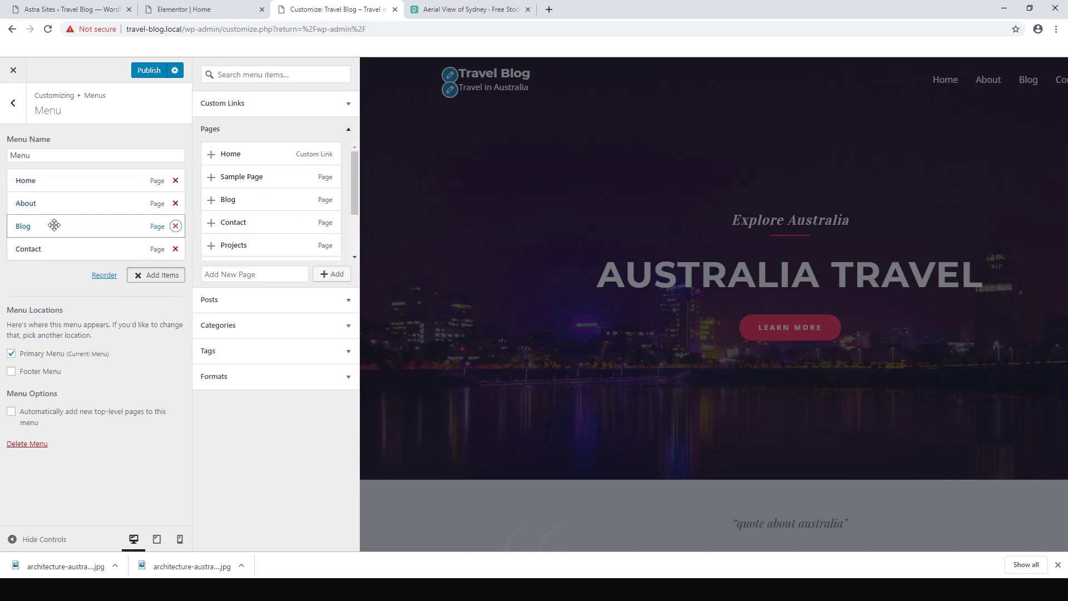
pyautogui.click(153, 72)
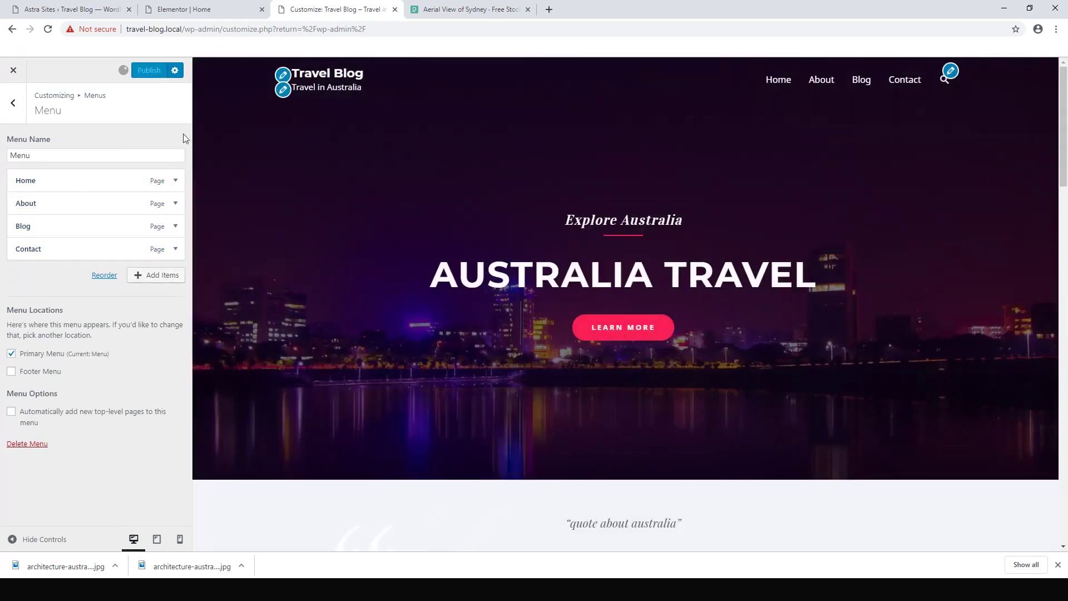
pyautogui.click(13, 103)
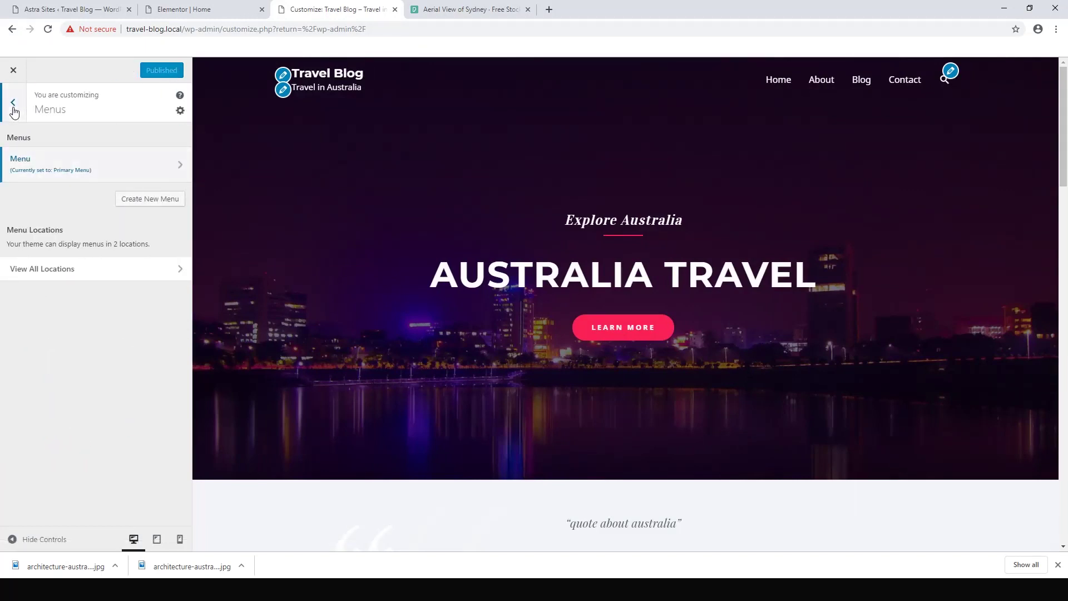
pyautogui.click(14, 106)
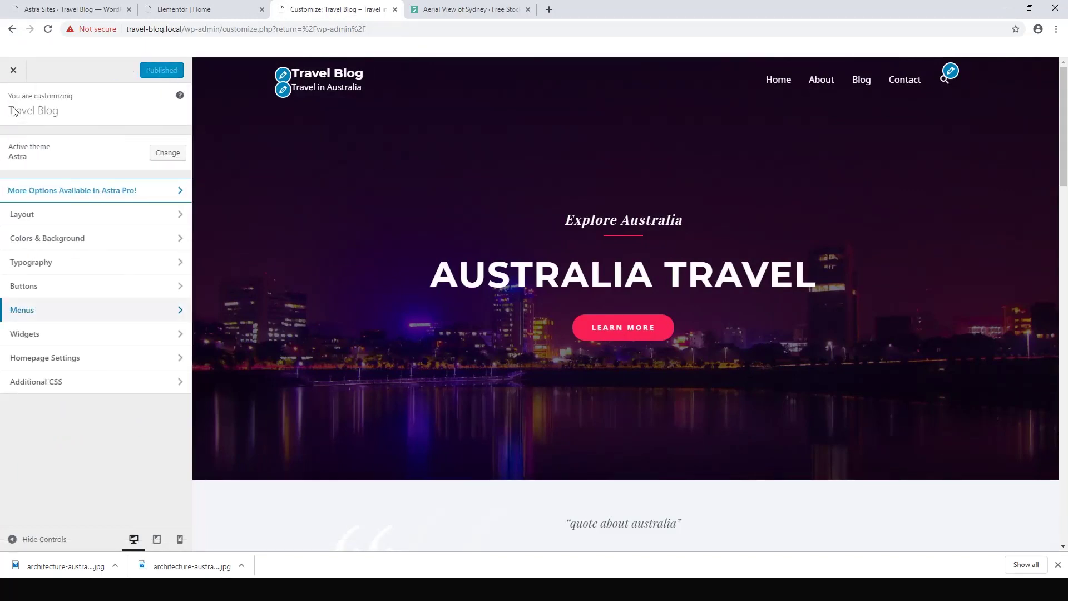
# - Change the footer bar's first custom text to 'Australia Travel Blog', removing the phone number
pyautogui.click(58, 220)
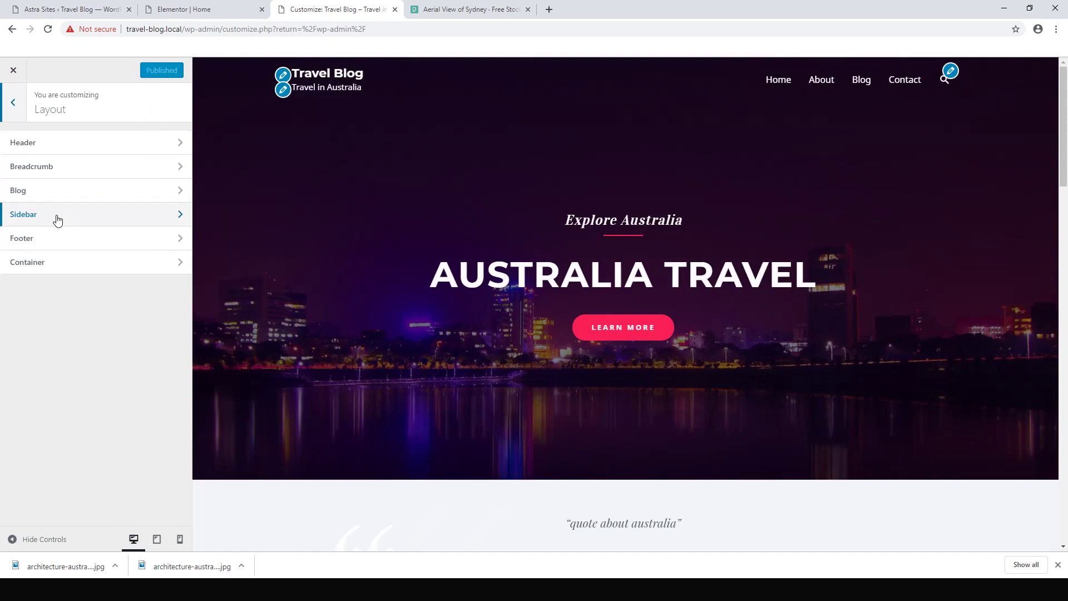
pyautogui.click(55, 237)
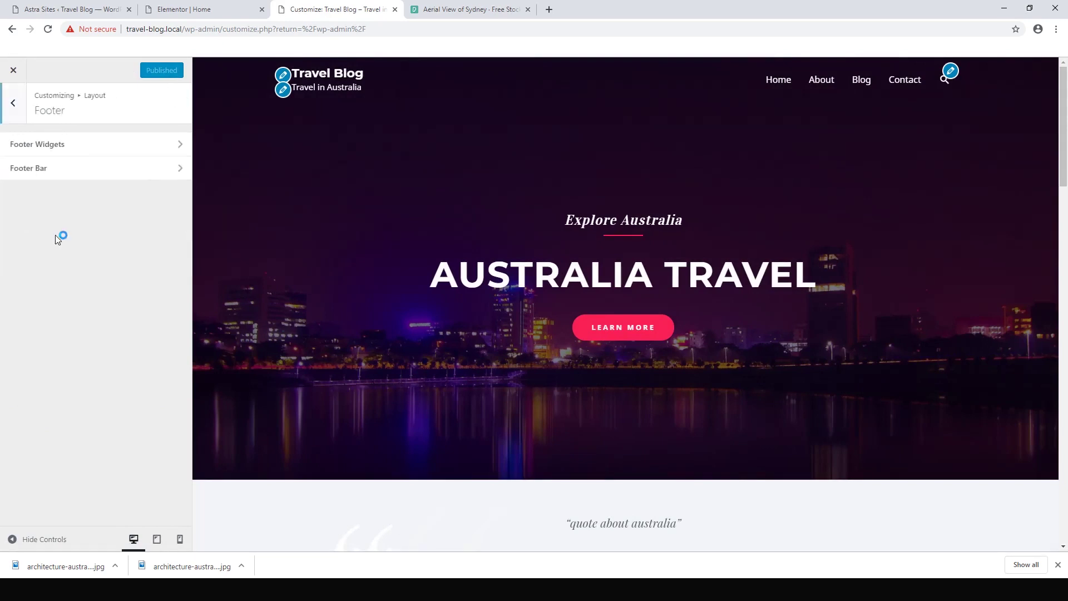
pyautogui.click(76, 169)
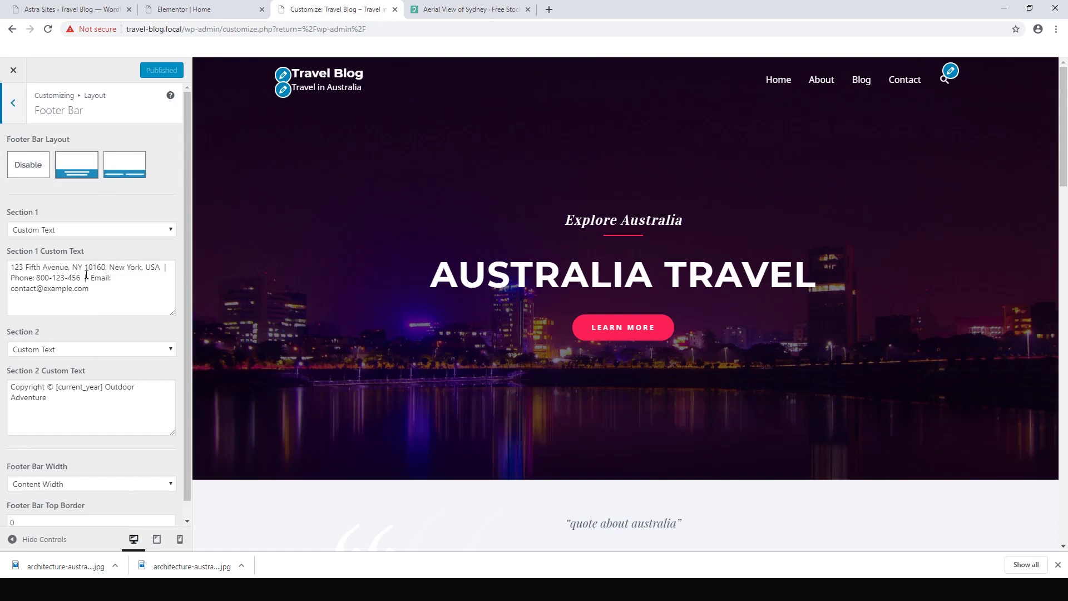
pyautogui.click(165, 270)
pyautogui.hotkey('shift', 'Home')
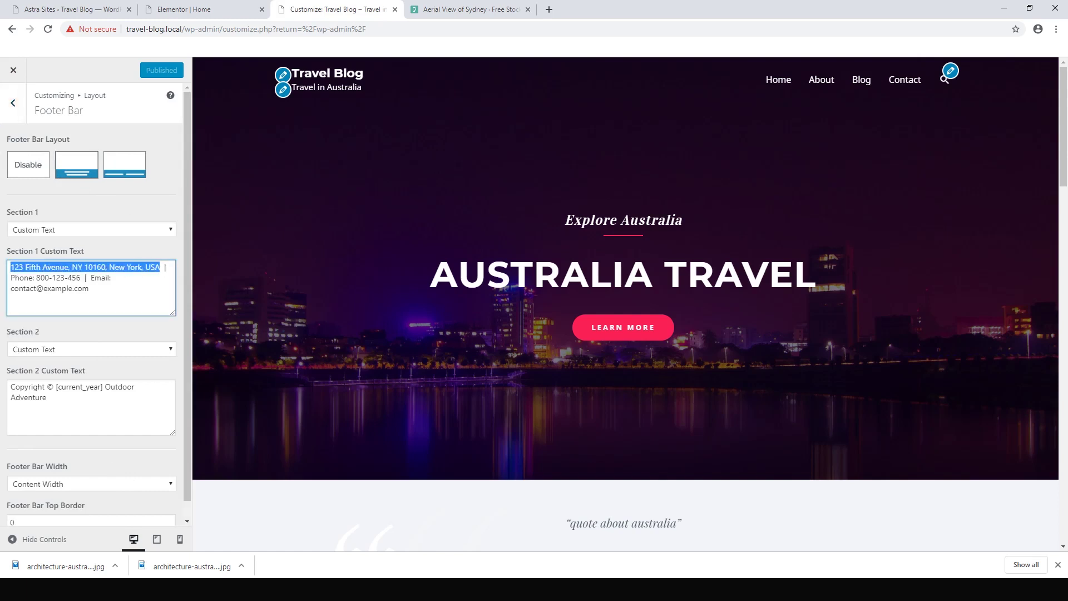
pyautogui.write('Australia Tr')
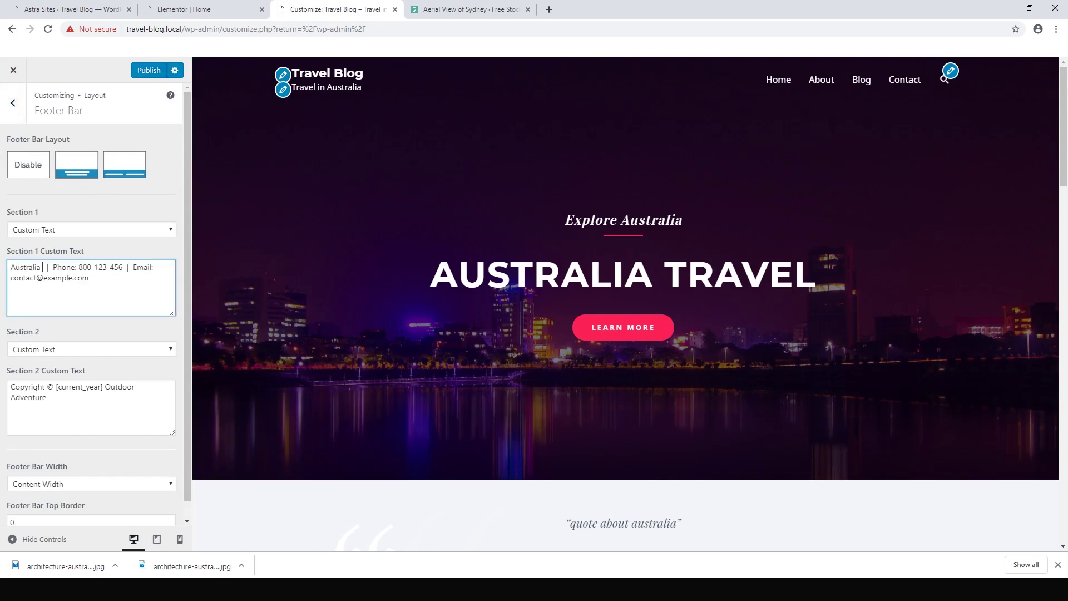
pyautogui.write('avel Blog')
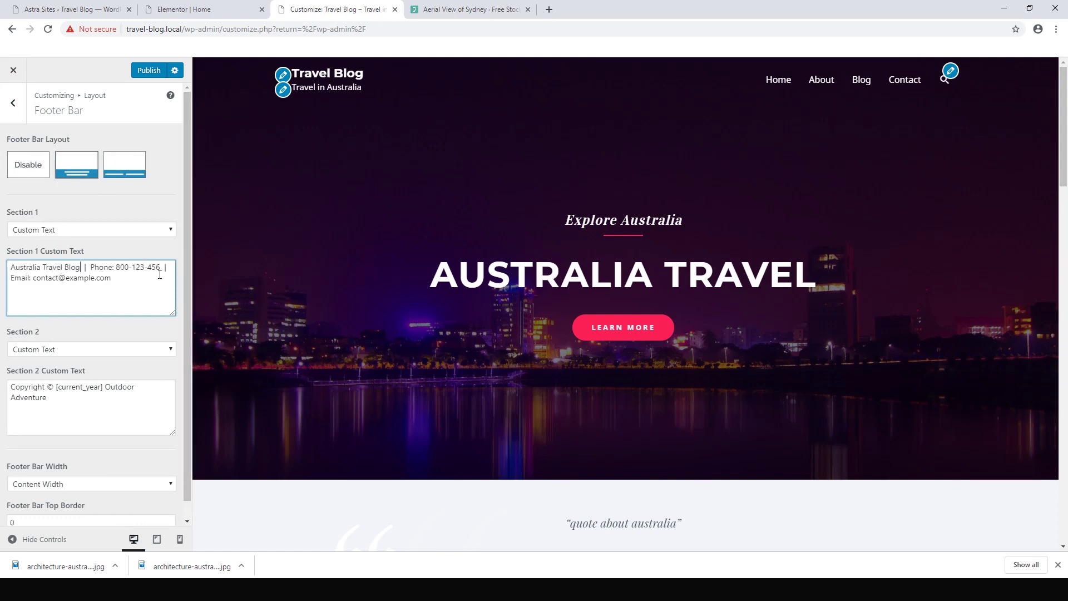
pyautogui.moveTo(171, 268); pyautogui.dragTo(89, 268)
pyautogui.press('BackSpace')
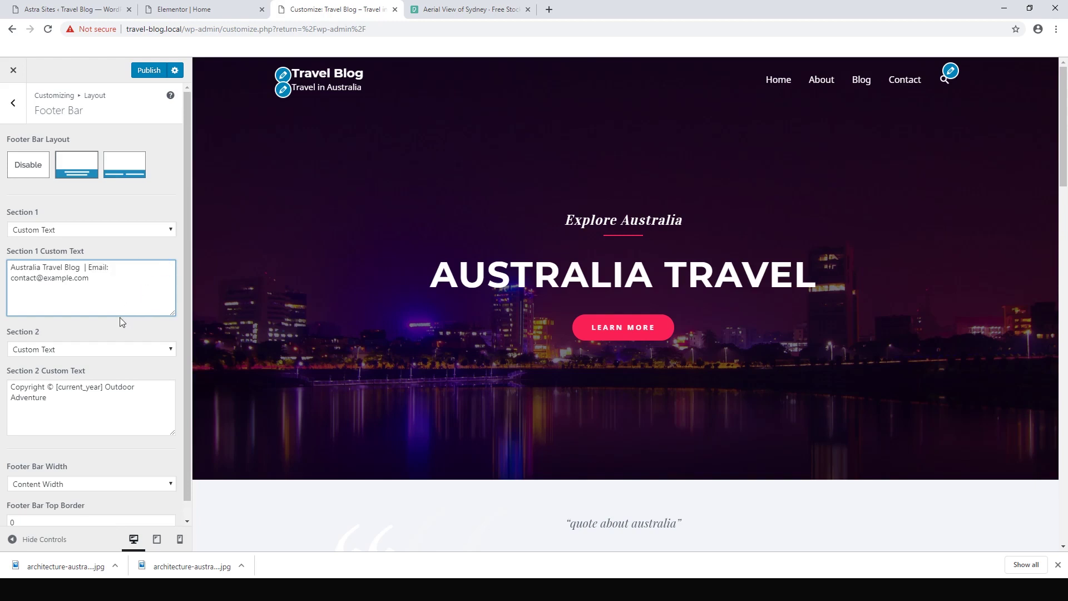
# - Replace 'Outdoor Adventure' with 'Australia Travel' in the copyright text, publish, and copy the site address
pyautogui.moveTo(124, 404); pyautogui.dragTo(106, 386)
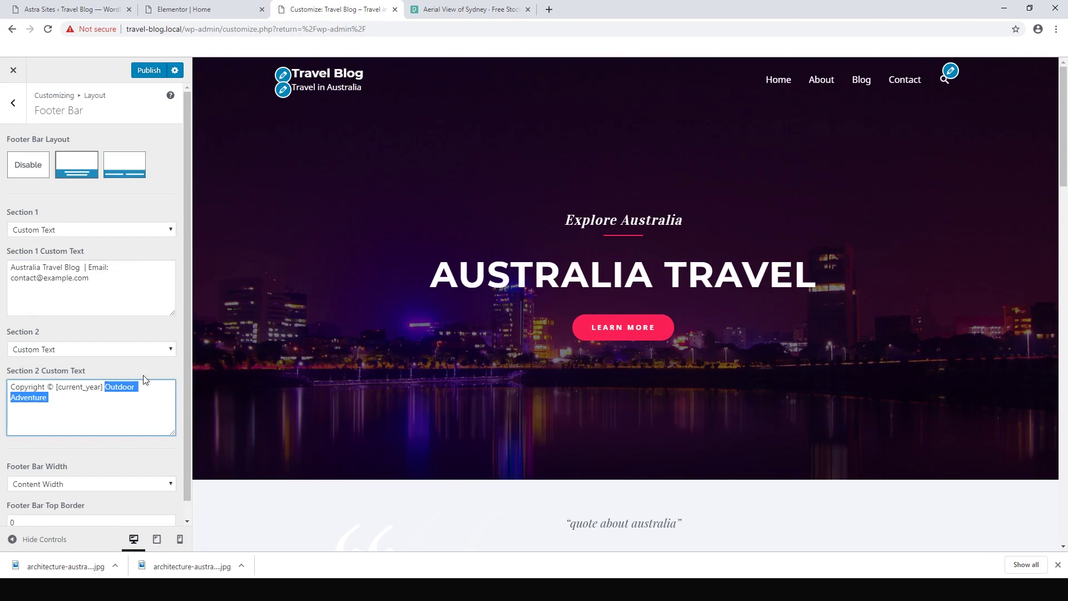
pyautogui.press('BackSpace')
pyautogui.write('Australa')
pyautogui.press('BackSpace')
pyautogui.write('ia Travel')
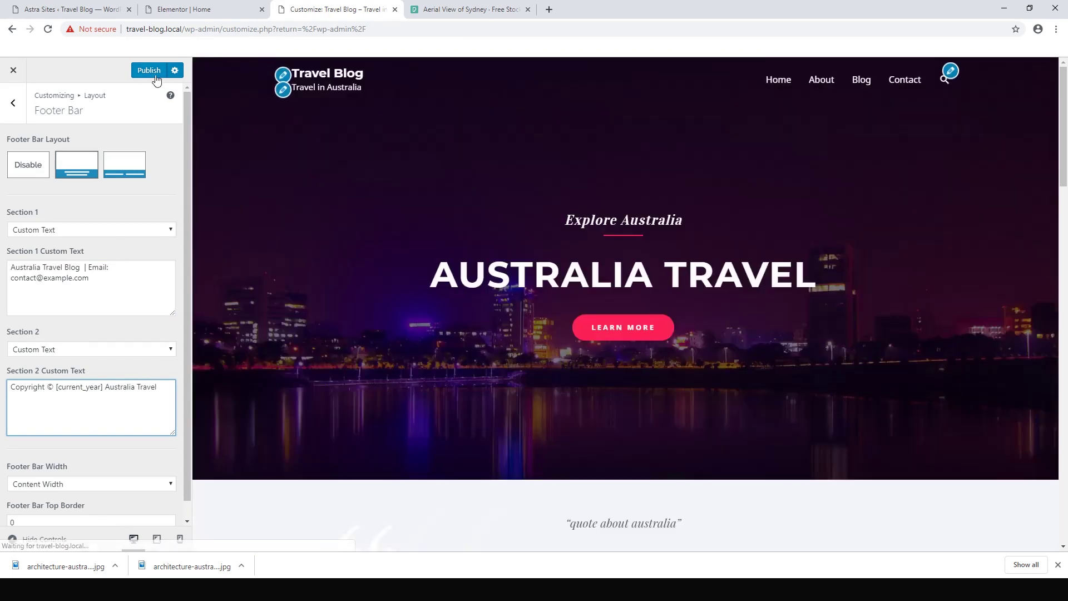
pyautogui.click(157, 75)
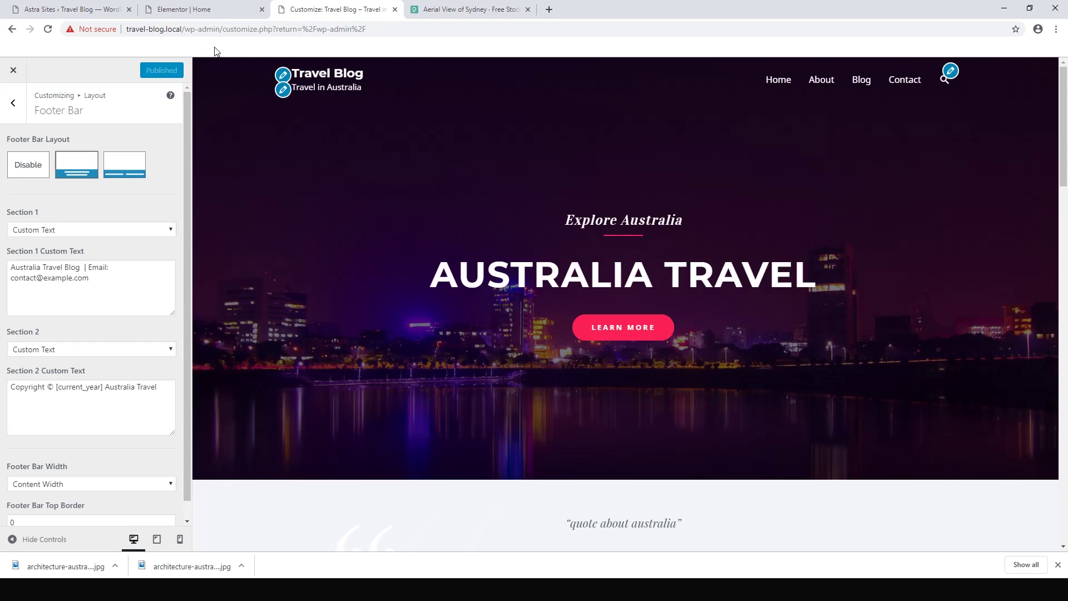
pyautogui.moveTo(182, 28); pyautogui.dragTo(90, 28)
pyautogui.hotkey('ctrl', 'c')
# - Load the live Travel Blog site in a new tab and check the new footer's blog name
pyautogui.click(549, 9)
pyautogui.hotkey('ctrl', 'v')
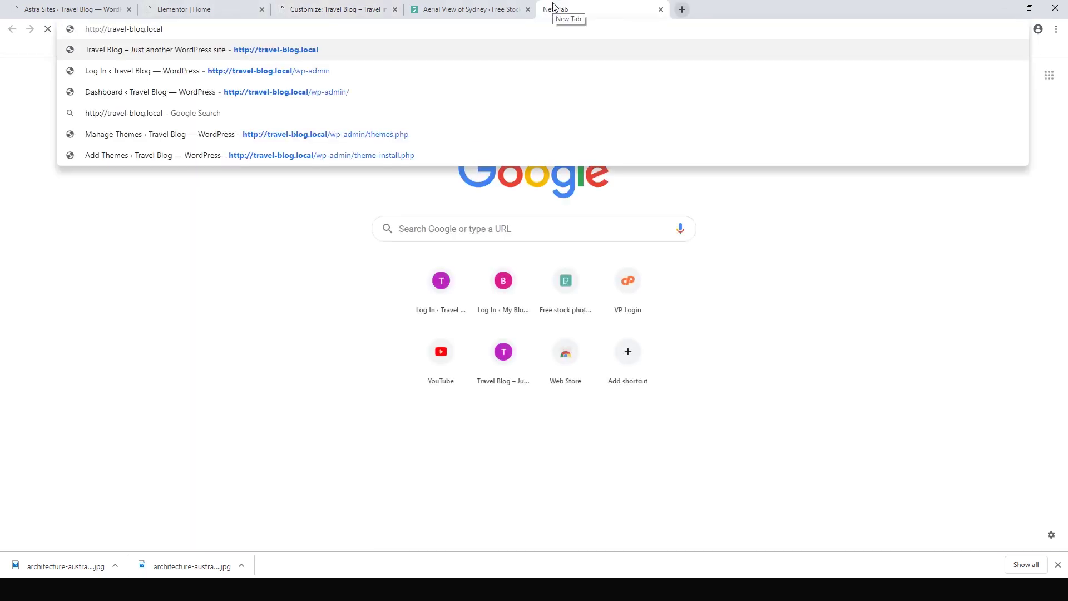
pyautogui.press('Return')
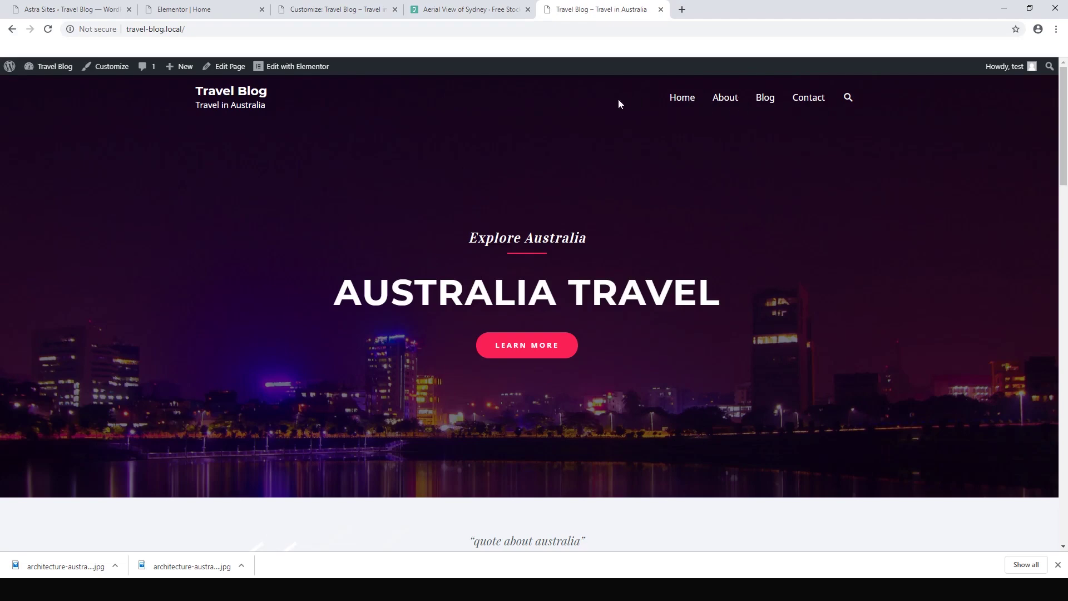
pyautogui.moveTo(1063, 114); pyautogui.dragTo(1064, 316)
pyautogui.scroll(-4, 898, 288)
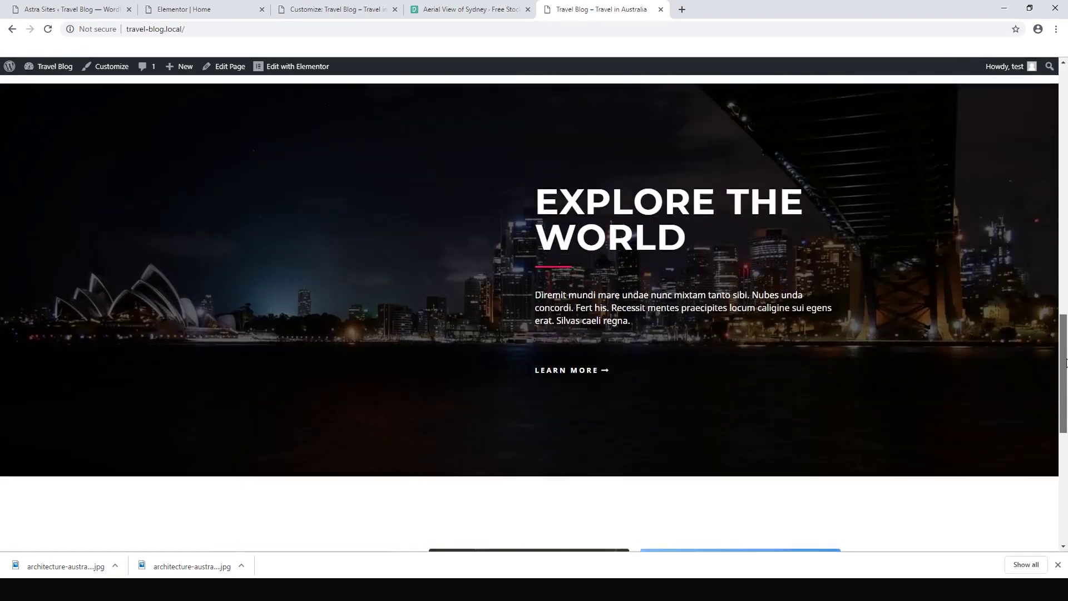
pyautogui.scroll(-8, 432, 272)
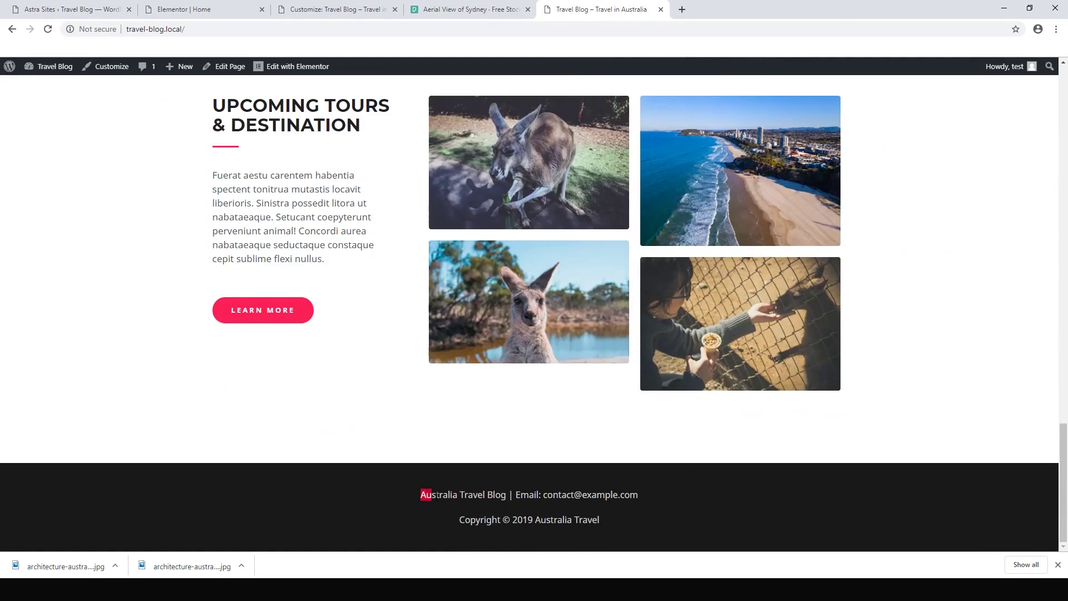
pyautogui.moveTo(437, 495); pyautogui.dragTo(504, 496)
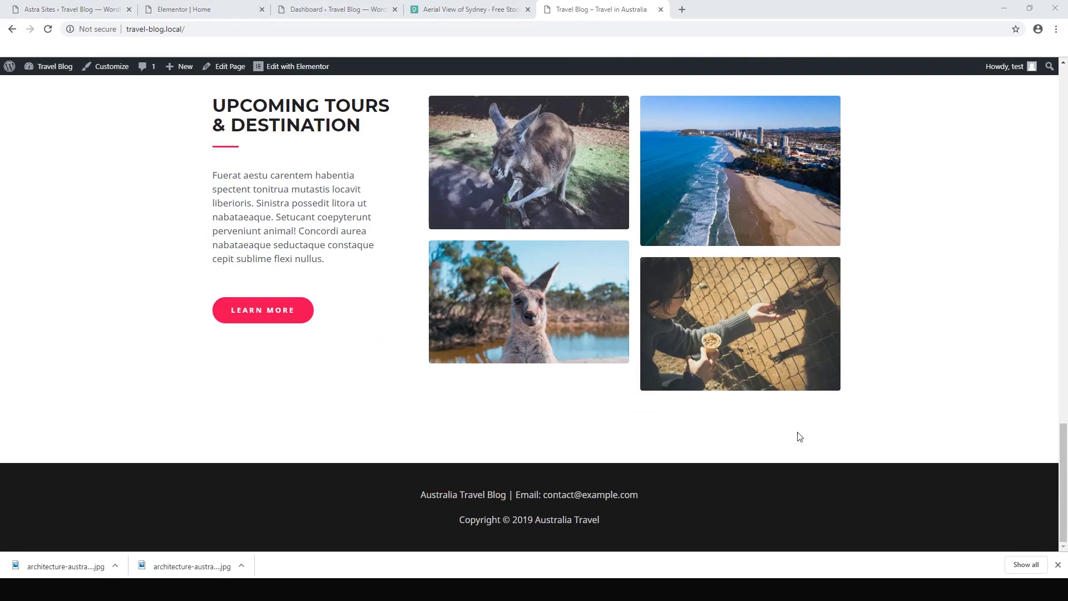
# - Go to the live site's About page and view its Our Mission content
pyautogui.moveTo(1065, 483); pyautogui.dragTo(1065, 100)
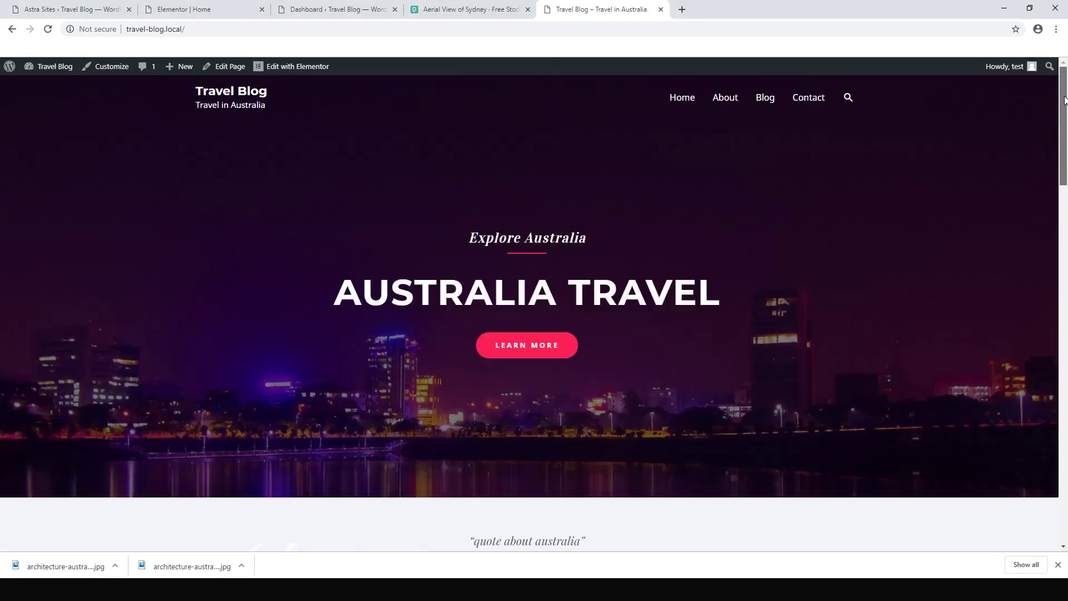
pyautogui.click(724, 100)
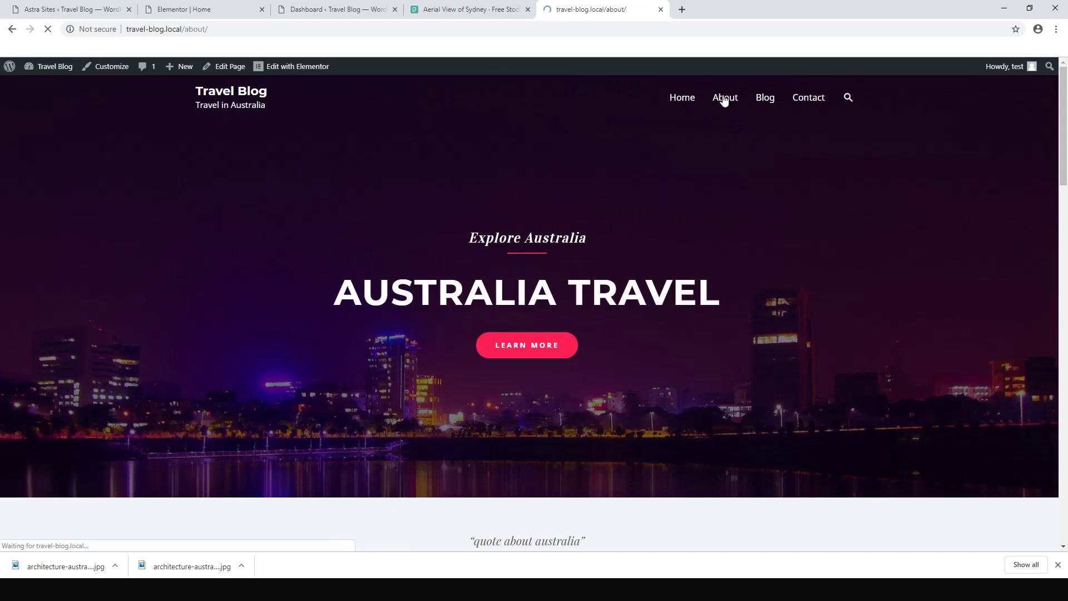
pyautogui.scroll(-8, 945, 302)
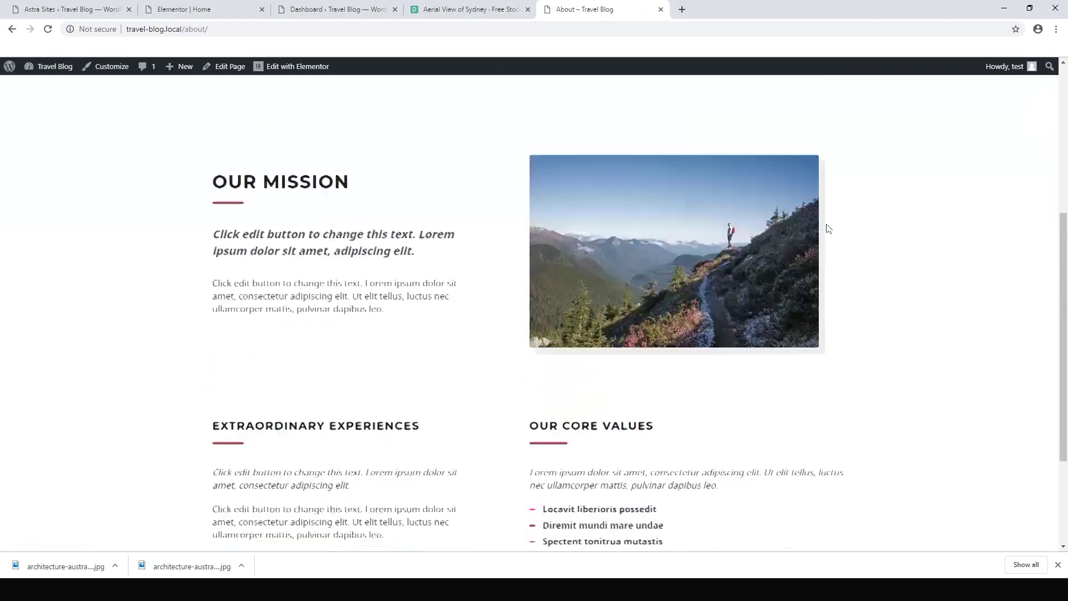
# - Edit the About page in Elementor and give the top section the purple night city skyline background
pyautogui.click(296, 77)
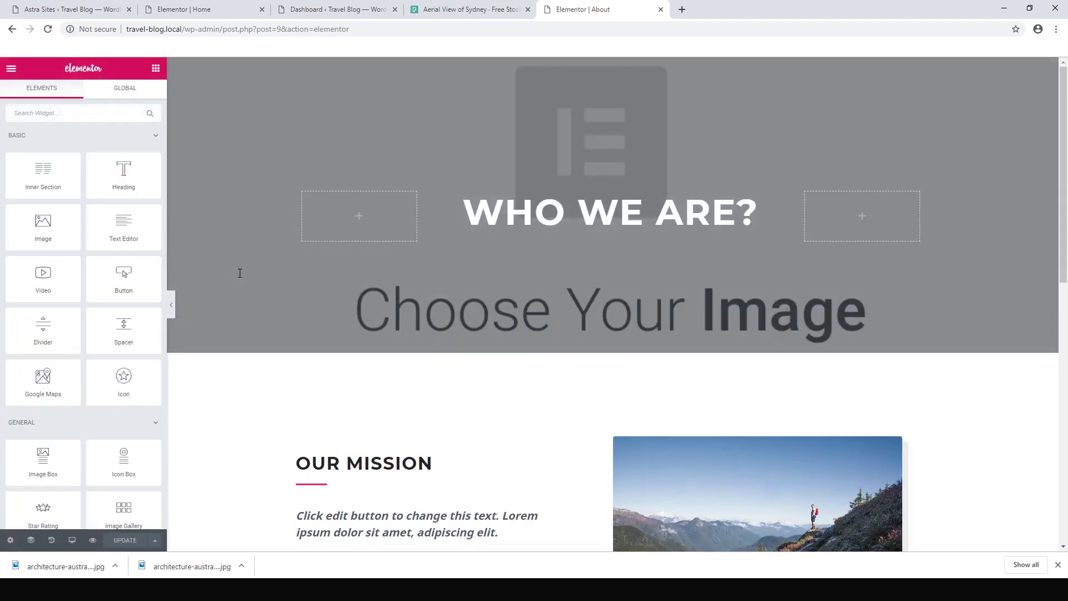
pyautogui.moveTo(602, 114)
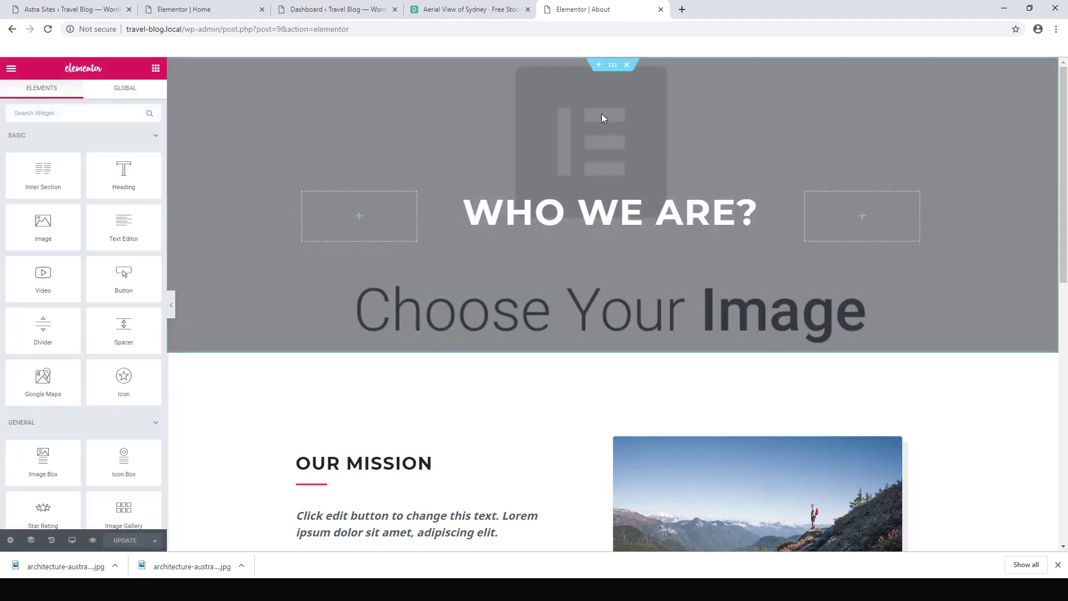
pyautogui.click(611, 71)
pyautogui.click(83, 96)
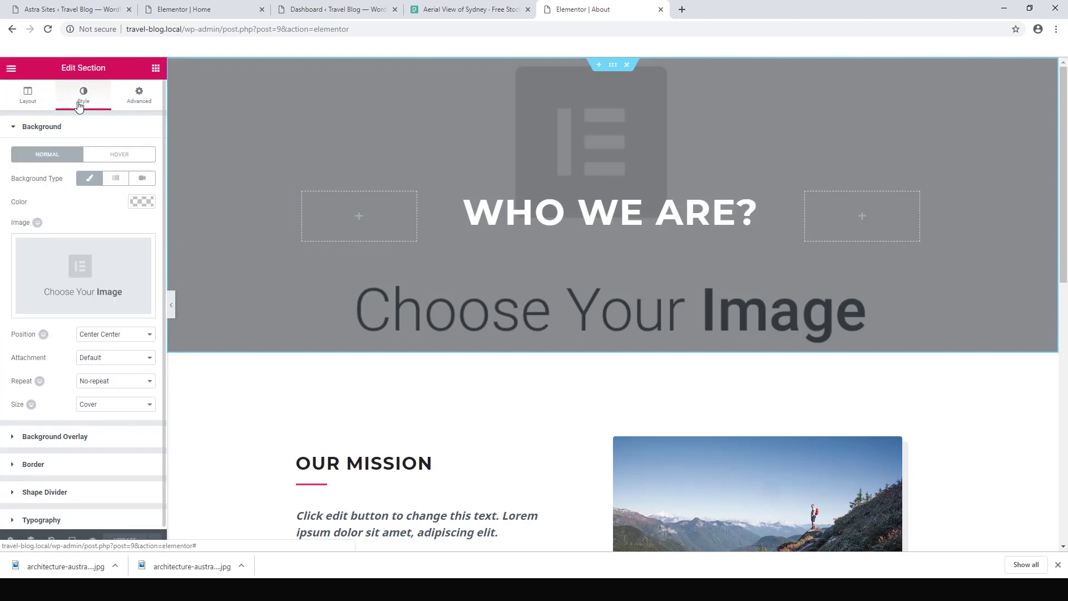
pyautogui.click(53, 295)
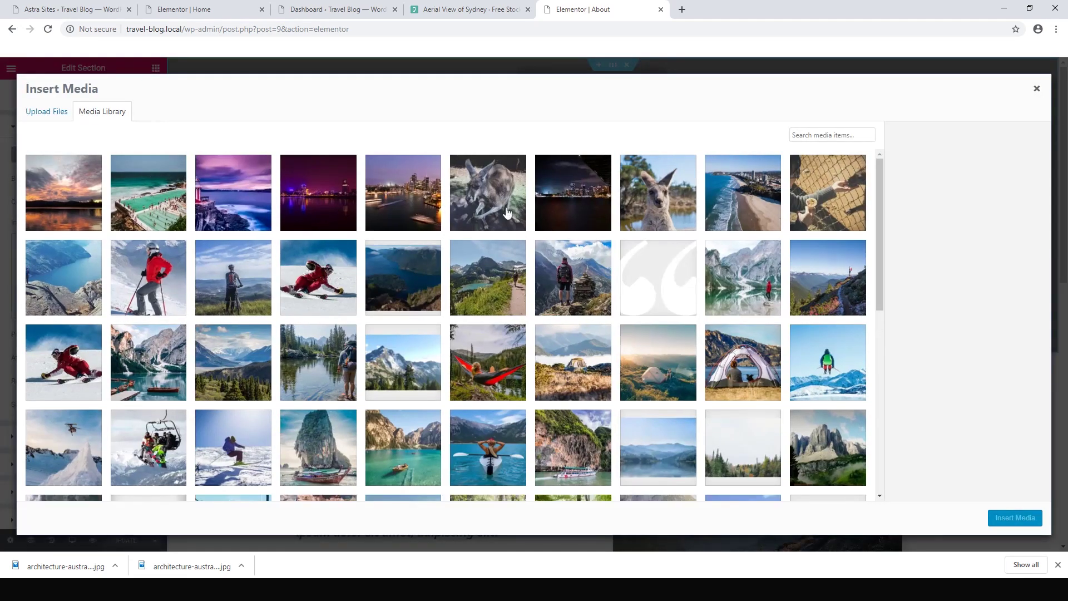
pyautogui.click(325, 209)
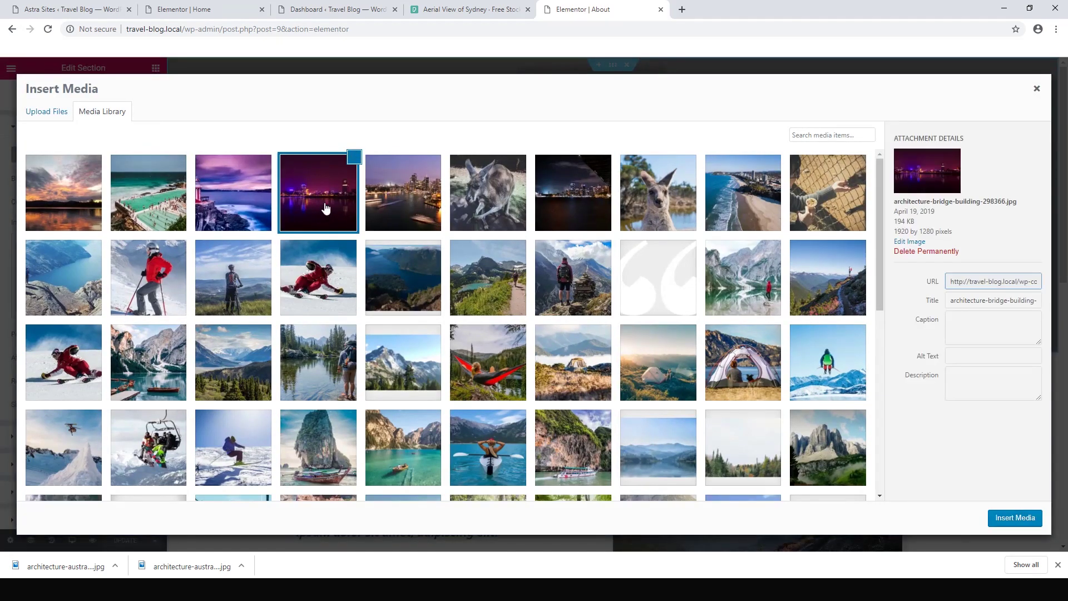
pyautogui.click(1014, 518)
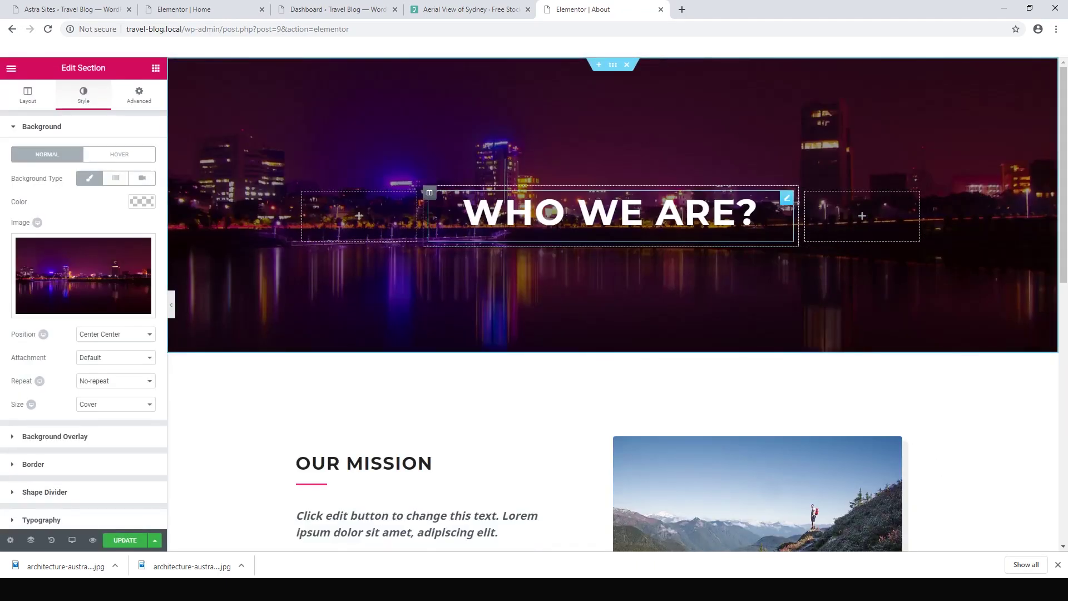
# - Retitle the heading 'ABOUT TRAVELLING AUSTRALIA', update the page, and exit the Elementor editor
pyautogui.click(758, 212)
pyautogui.press('BackSpace')
pyautogui.press('BackSpace')
pyautogui.press('BackSpace')
pyautogui.press('BackSpace')
pyautogui.press('BackSpace')
pyautogui.press('BackSpace')
pyautogui.press('BackSpace')
pyautogui.press('BackSpace')
pyautogui.press('BackSpace')
pyautogui.press('BackSpace')
pyautogui.press('BackSpace')
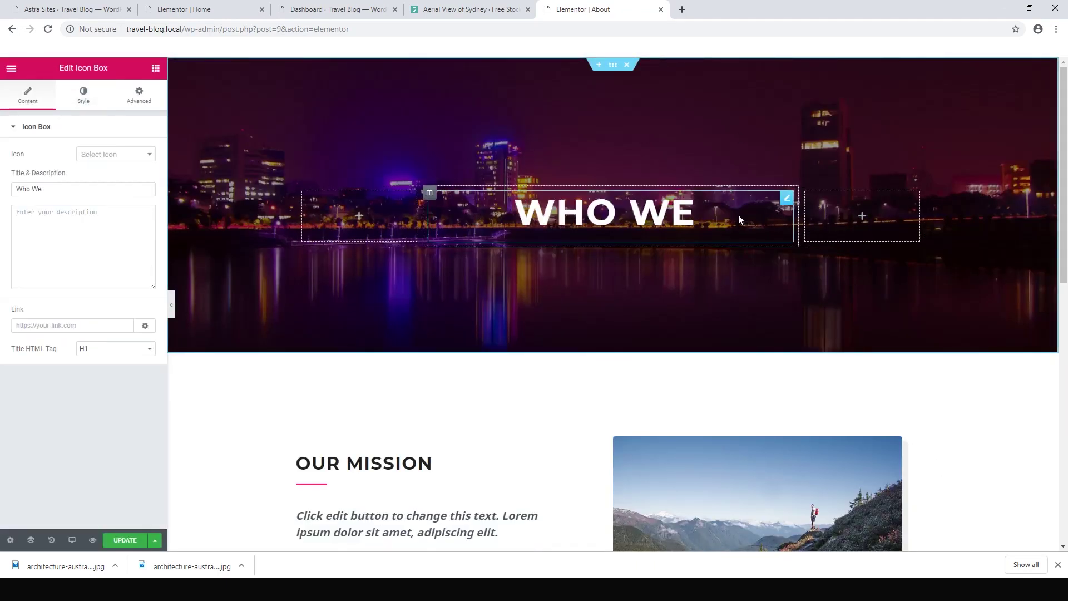
pyautogui.write('about')
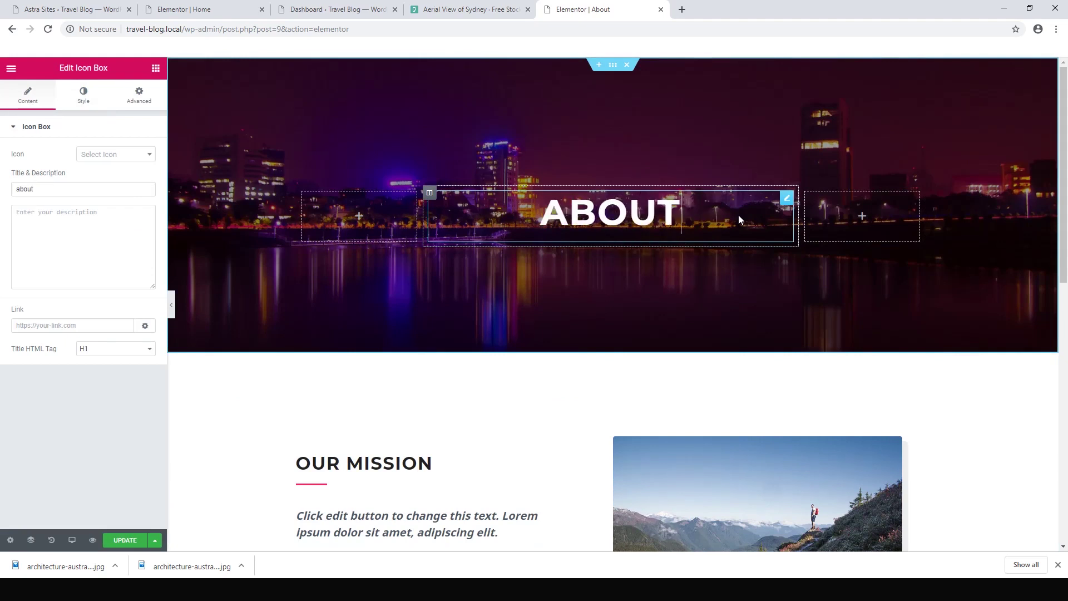
pyautogui.write(' travelling ast')
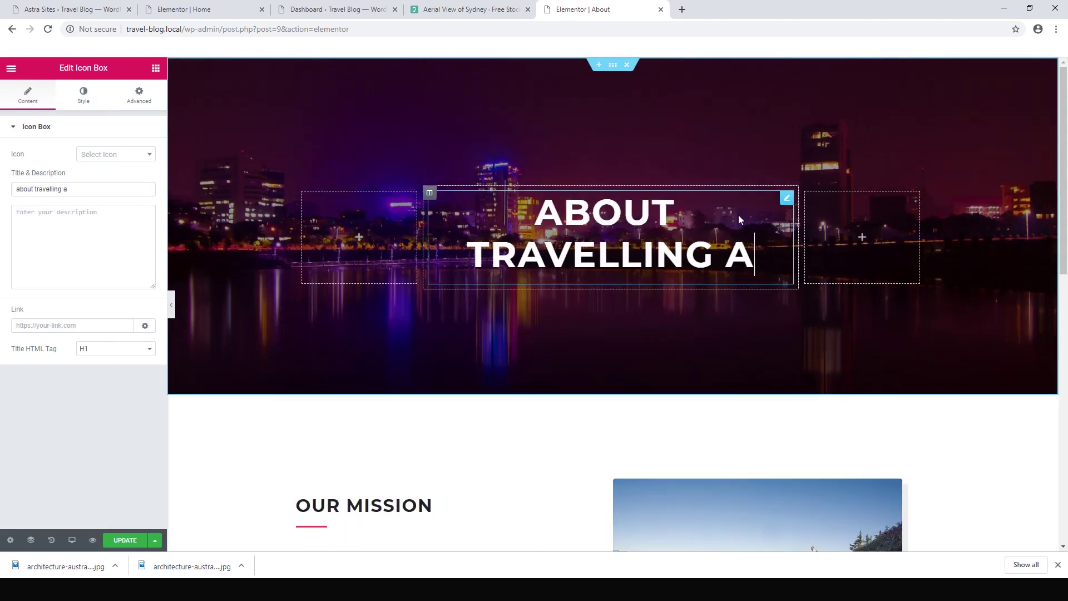
pyautogui.press('BackSpace')
pyautogui.press('BackSpace')
pyautogui.write('ustralia')
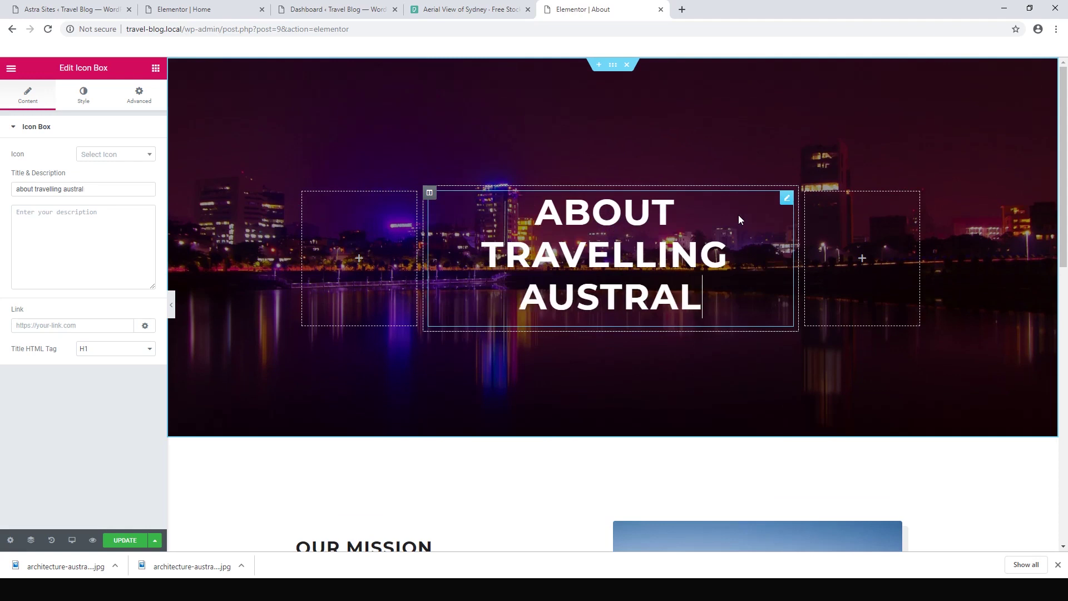
pyautogui.click(125, 540)
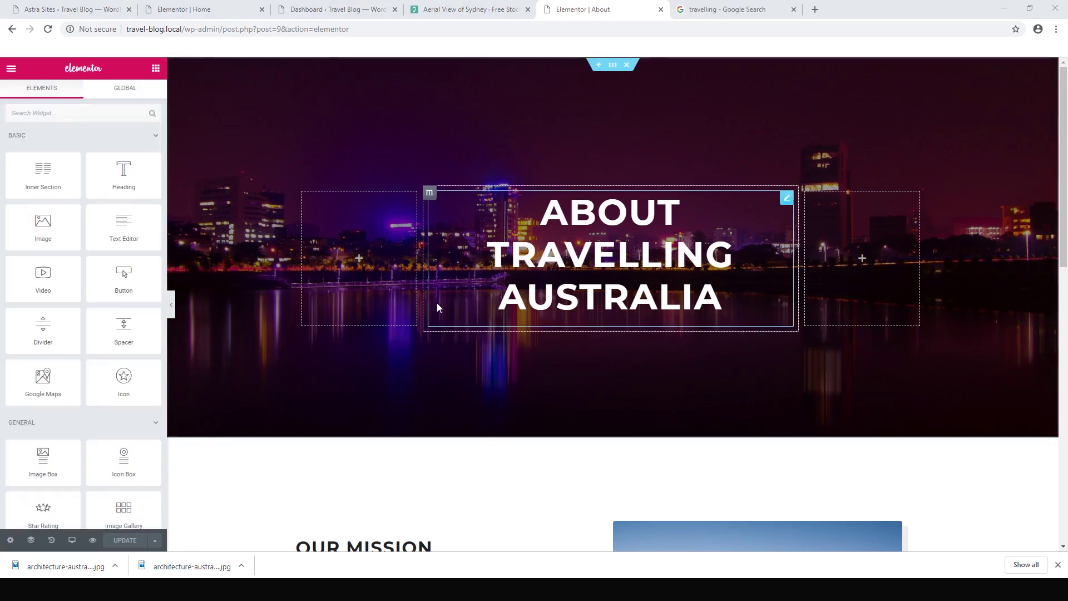
pyautogui.click(13, 70)
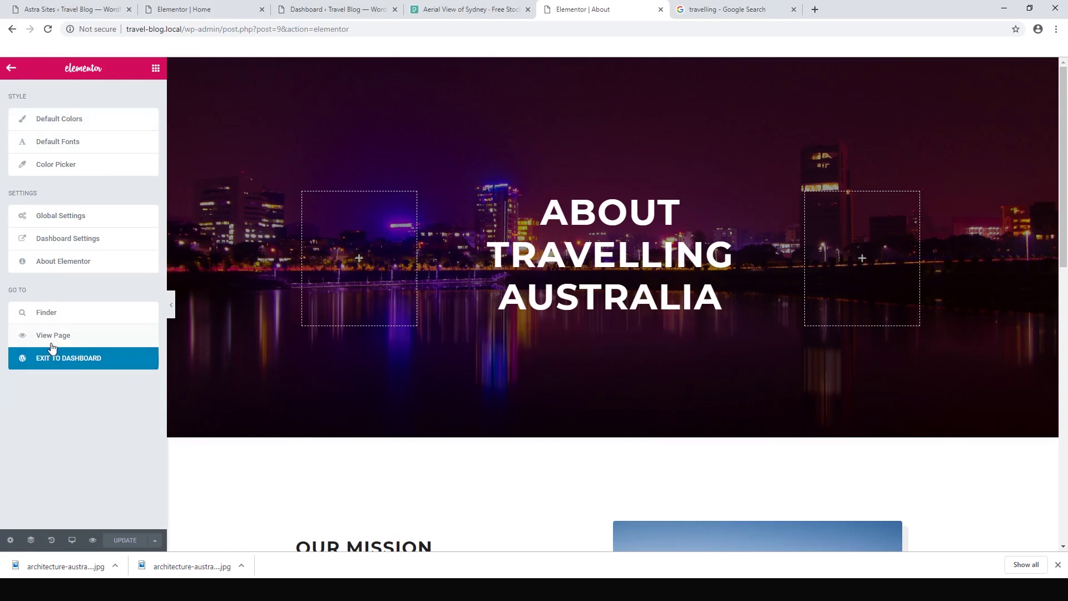
pyautogui.click(90, 365)
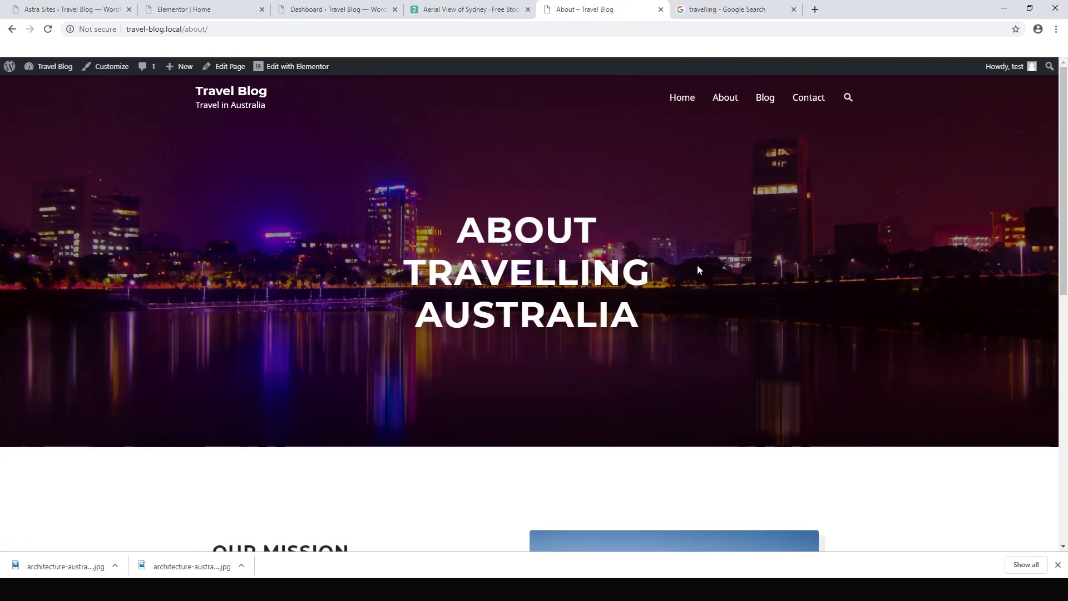
# - View the live Home and Contact pages, close the Sydney photo and search tabs, then return to the Dashboard
pyautogui.click(680, 106)
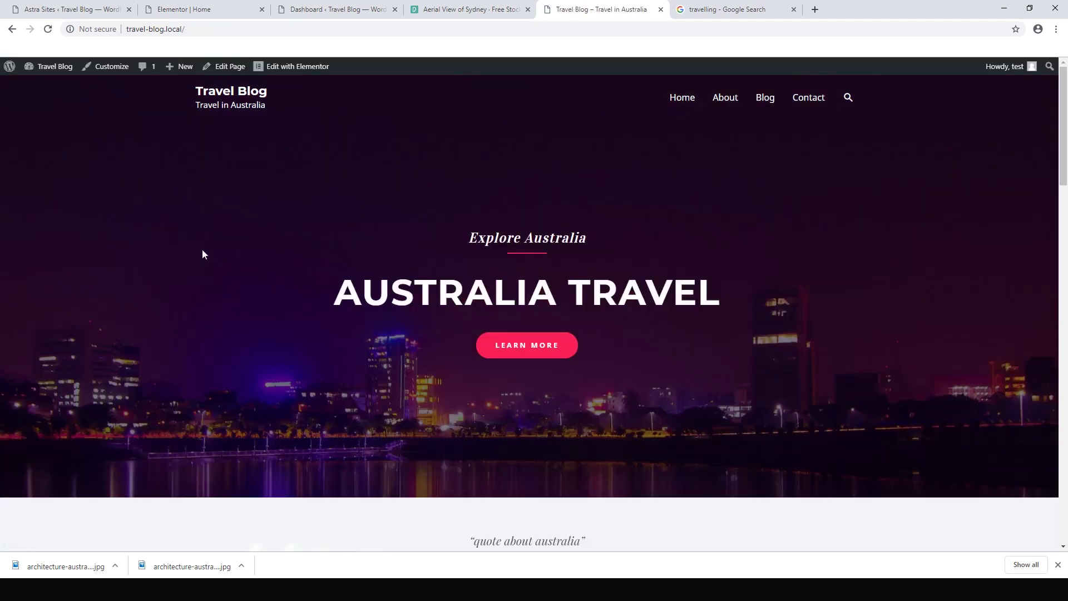
pyautogui.click(528, 9)
pyautogui.click(661, 9)
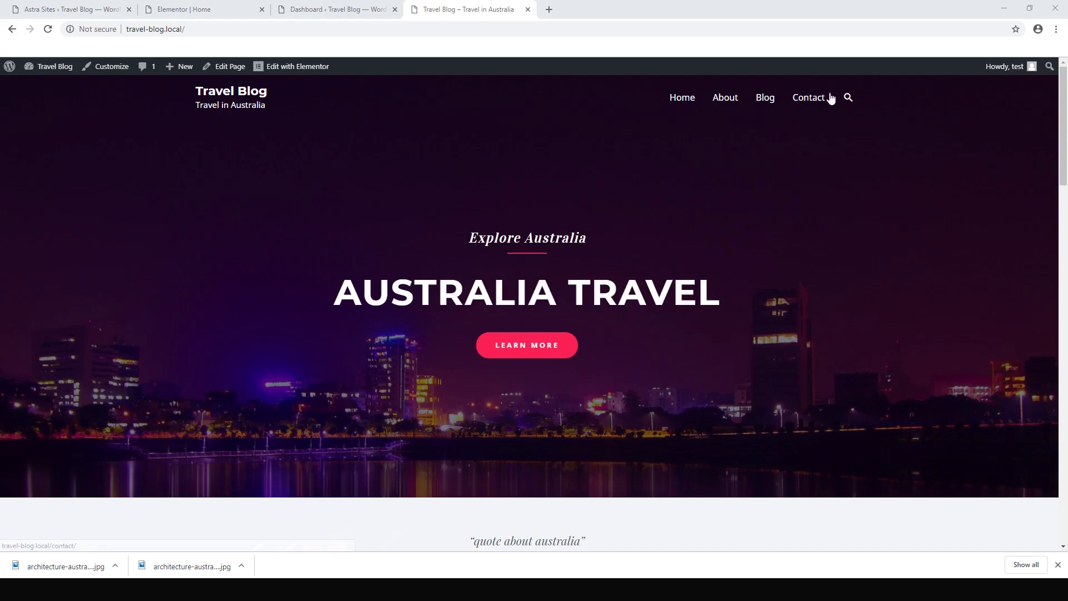
pyautogui.click(811, 99)
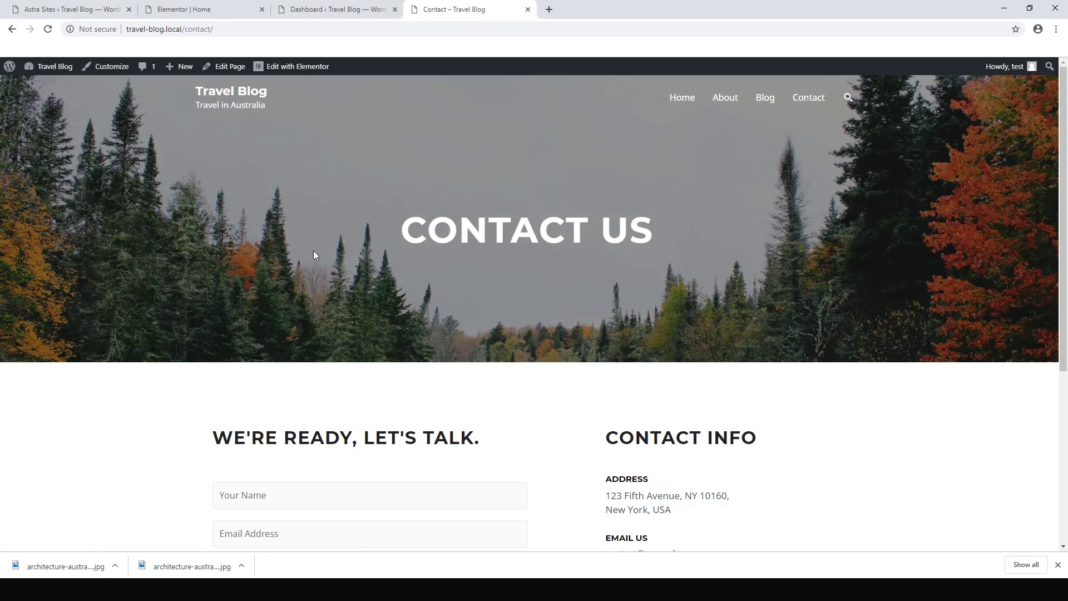
pyautogui.scroll(-3, 322, 221)
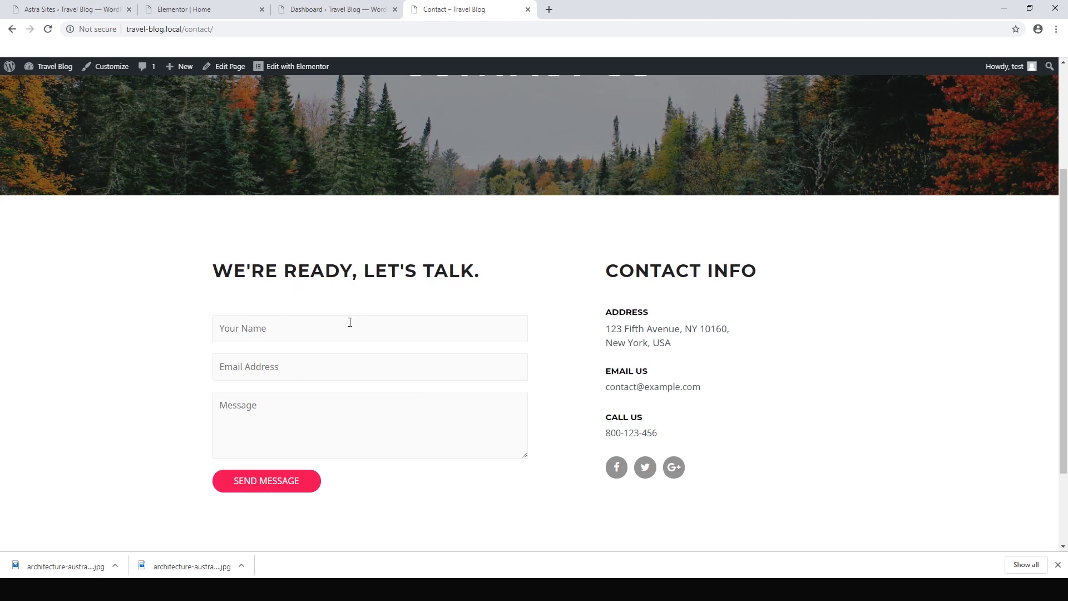
pyautogui.click(48, 87)
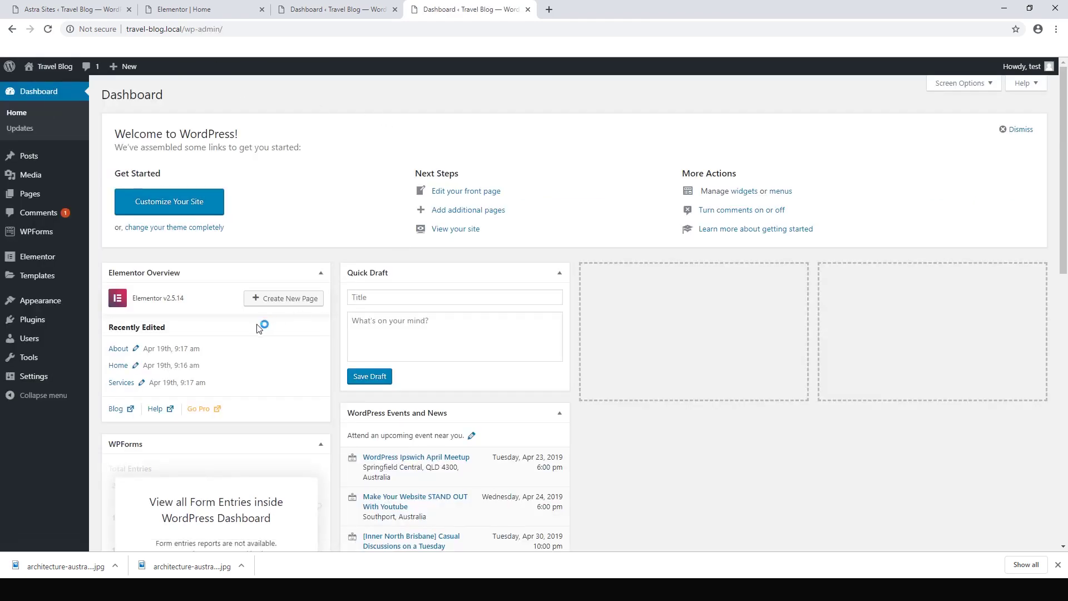
# - Open Contact Form 1 from the WPForms overview and show its Notifications settings
pyautogui.moveTo(34, 236)
pyautogui.click(34, 236)
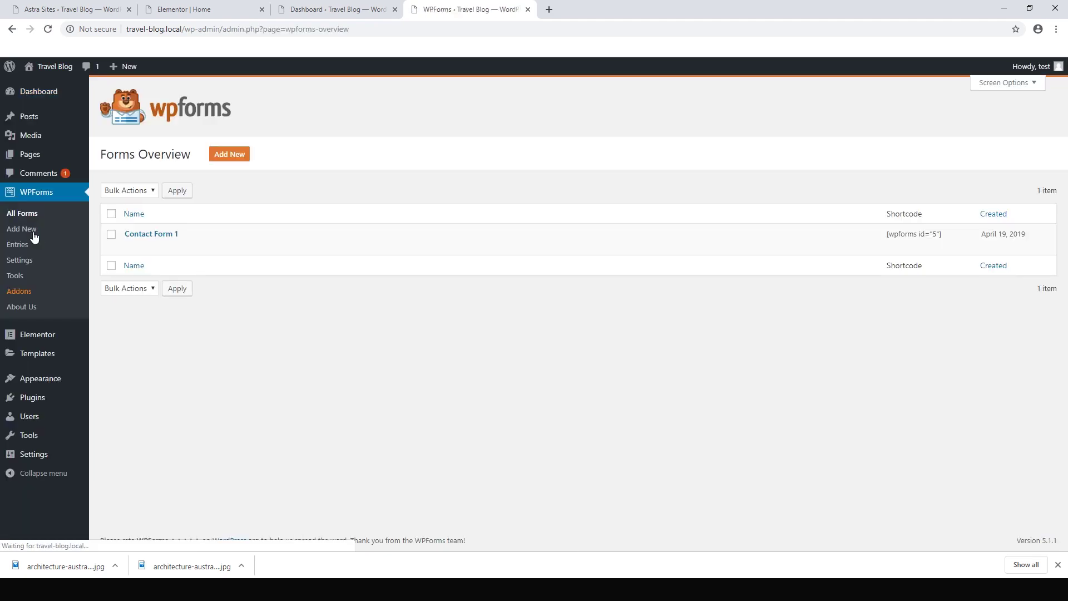
pyautogui.moveTo(299, 236)
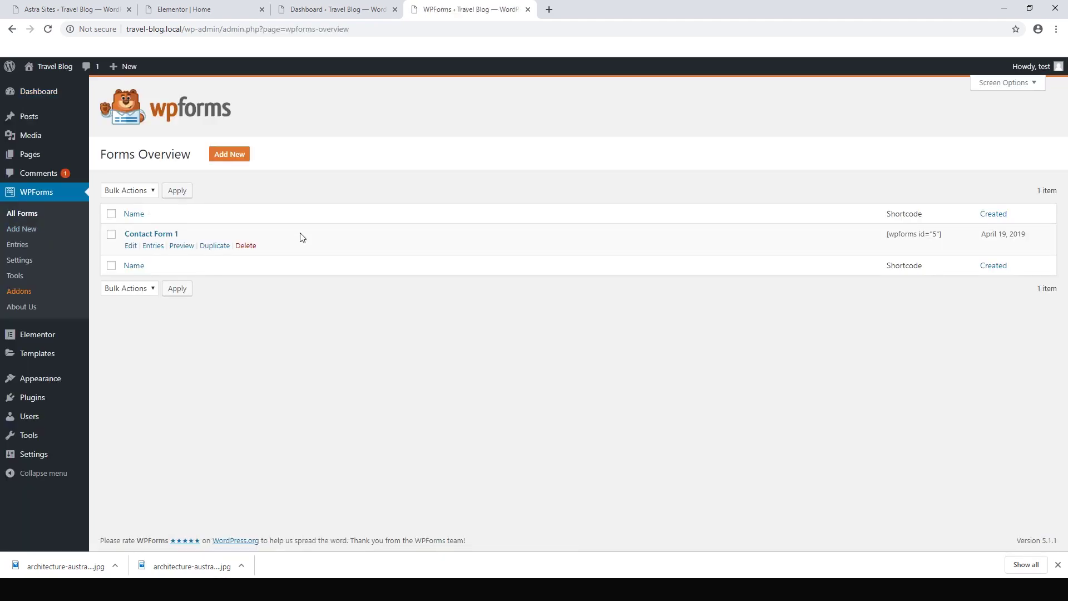
pyautogui.click(130, 246)
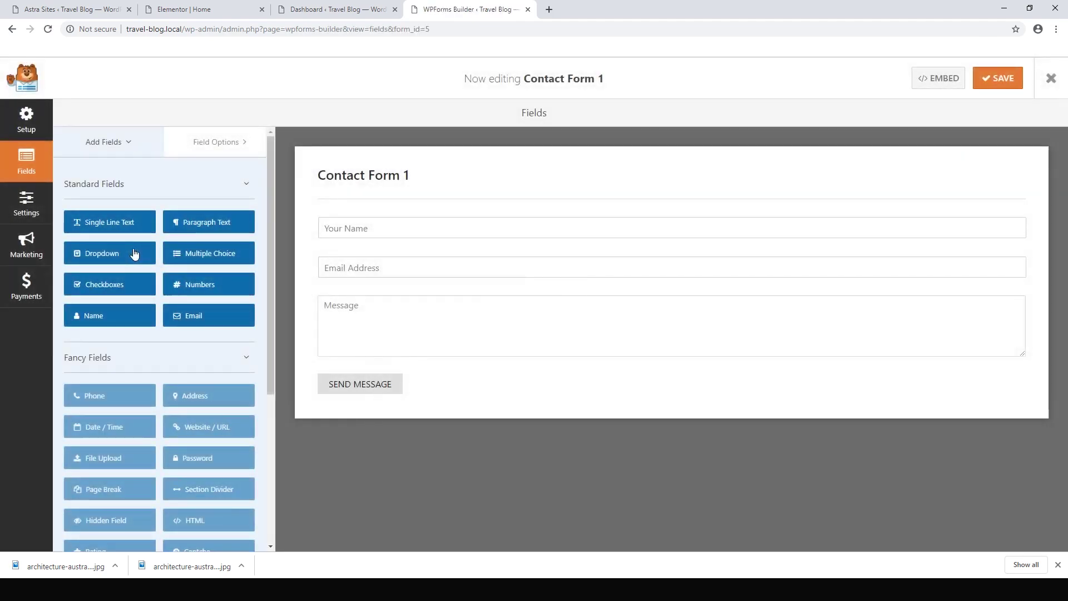
pyautogui.click(32, 211)
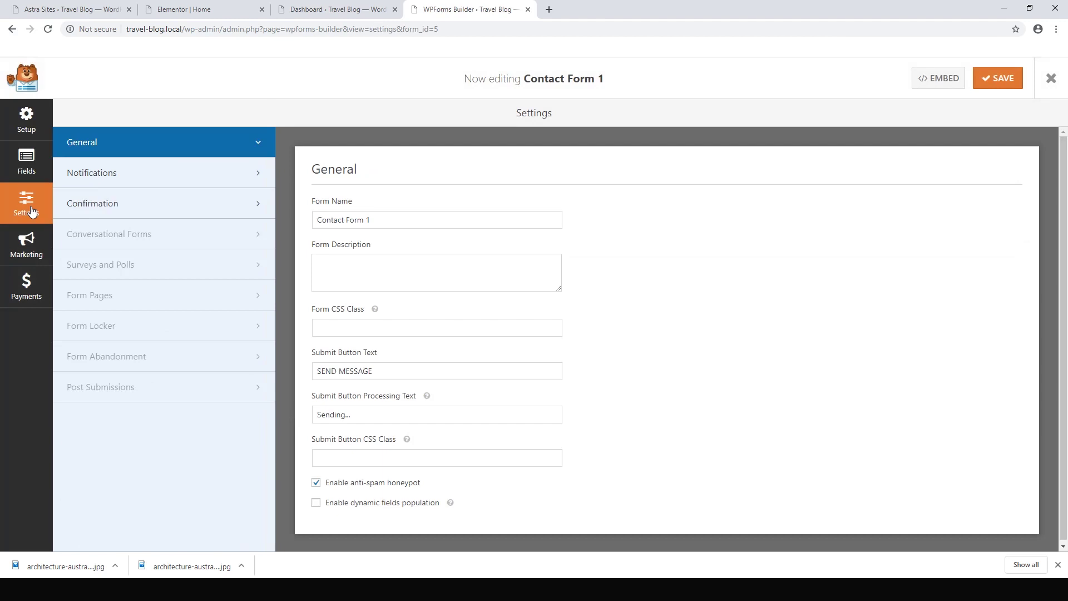
pyautogui.click(113, 175)
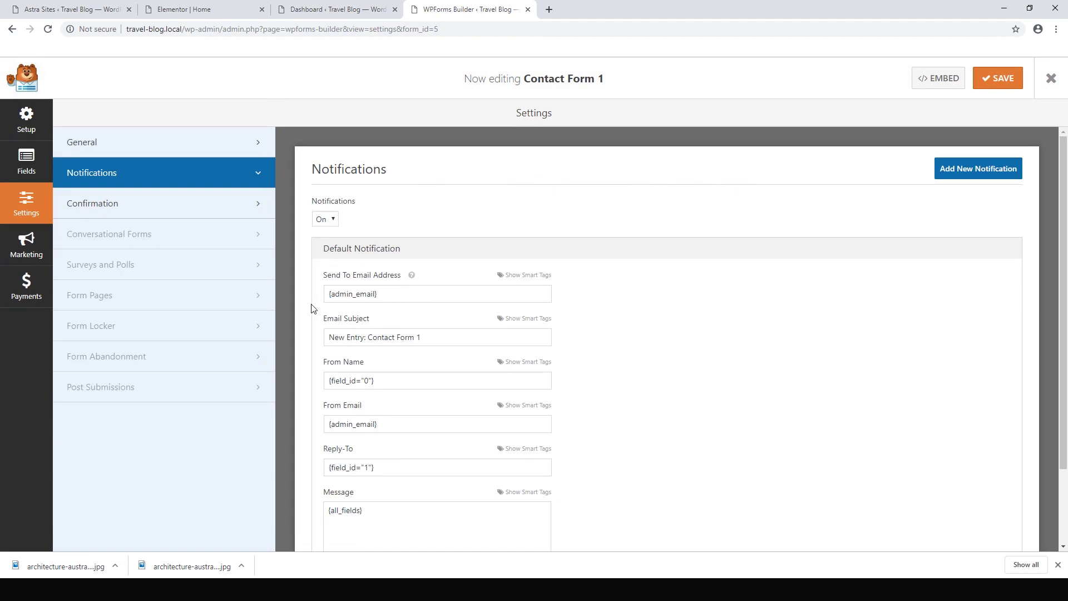
# - Set the notification recipient to a new Gmail address and the sender to contact-form@ on the site's domain
pyautogui.moveTo(405, 296); pyautogui.dragTo(326, 294)
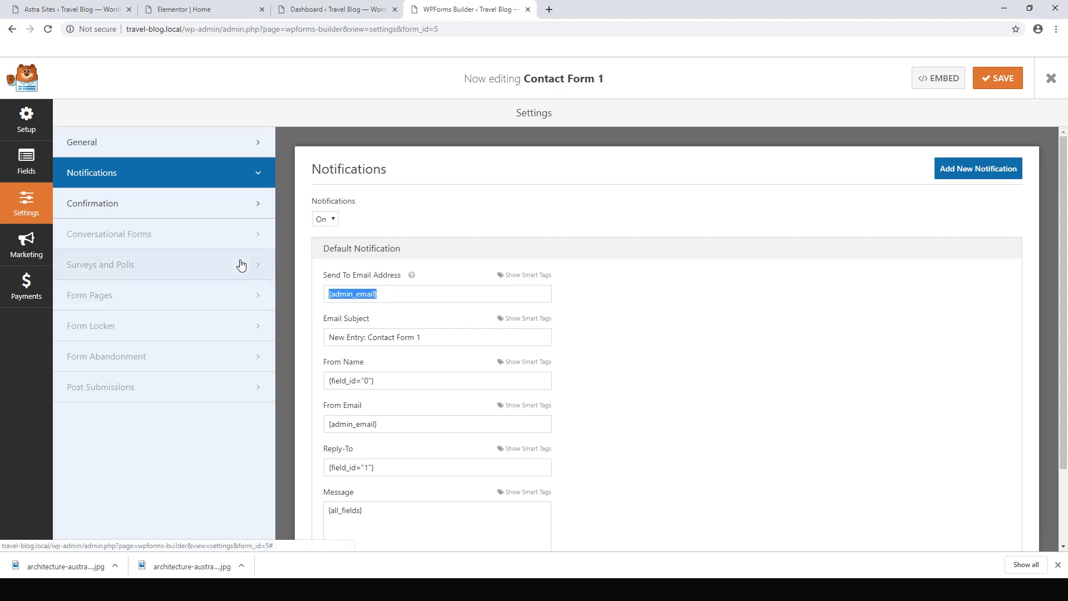
pyautogui.write('anything@gmail.com')
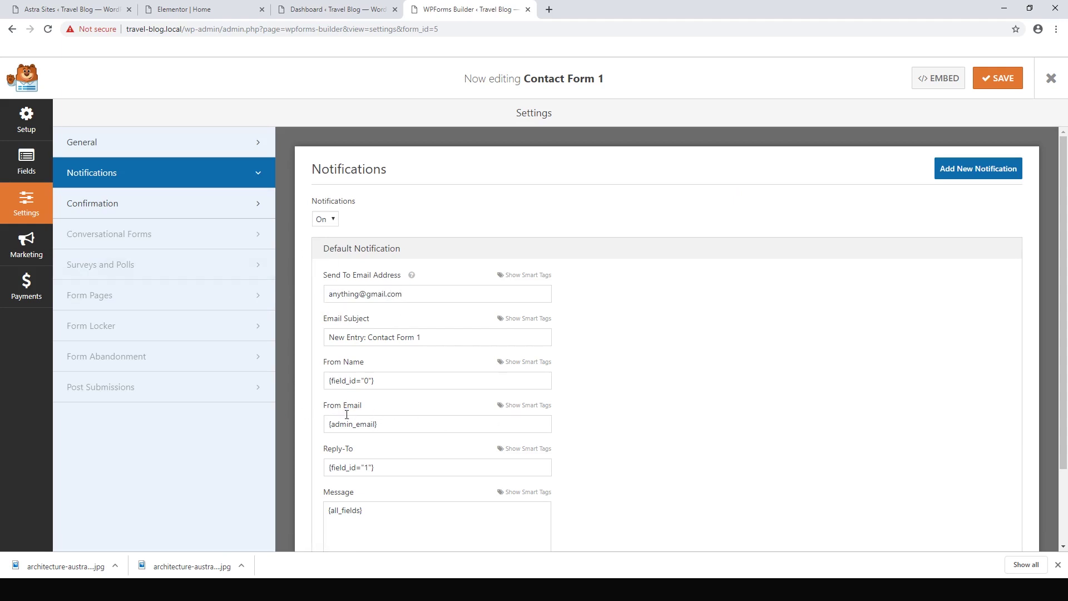
pyautogui.hotkey('ctrl', 'a')
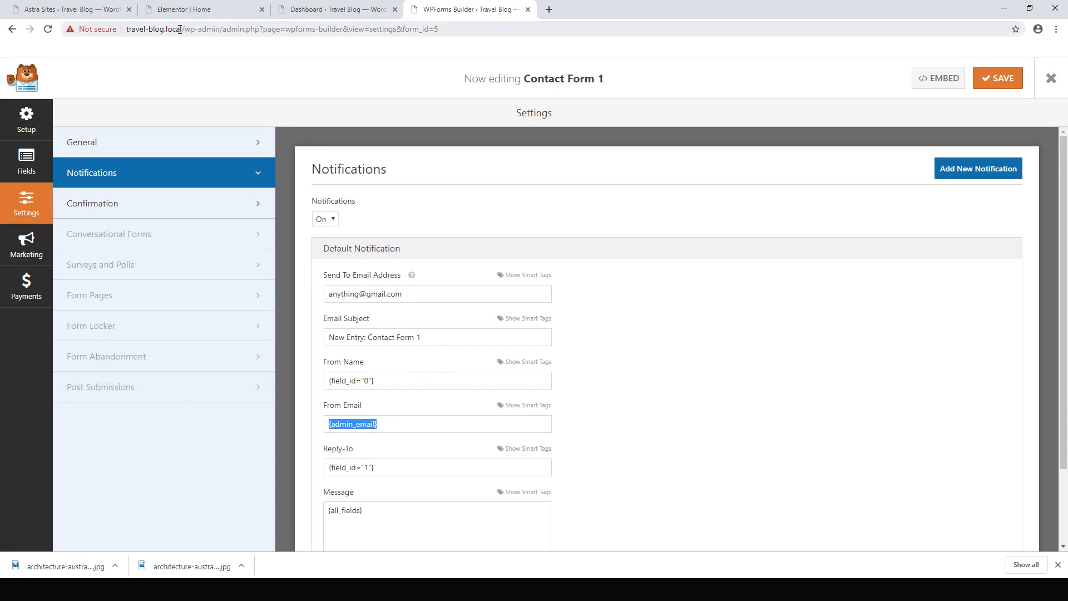
pyautogui.moveTo(183, 28); pyautogui.dragTo(127, 29)
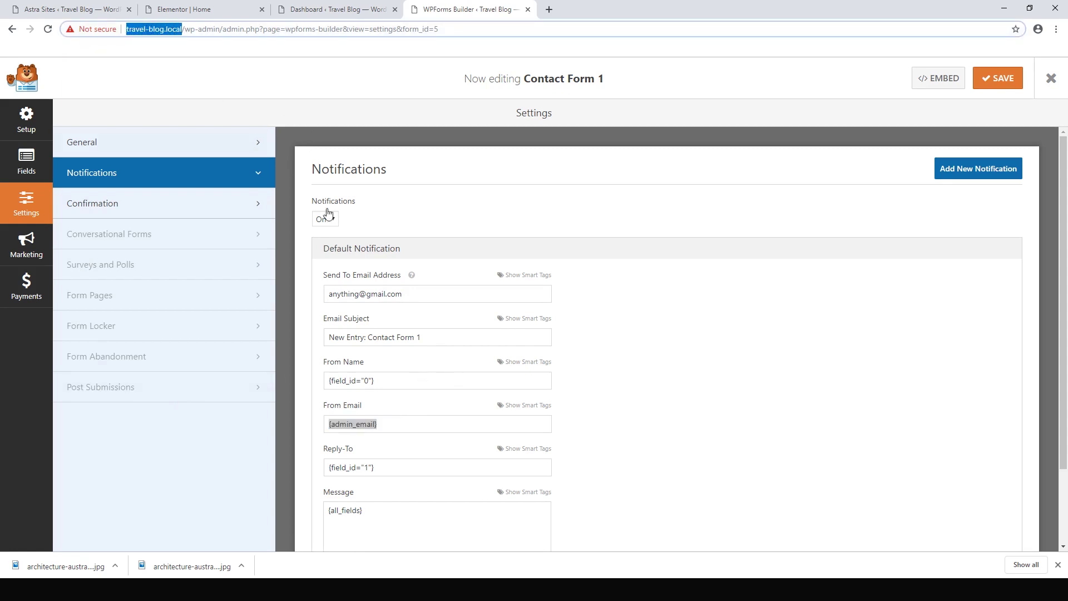
pyautogui.click(401, 424)
pyautogui.click(436, 427)
pyautogui.hotkey('ctrl', 'a')
pyautogui.write('http://travel-blog.local')
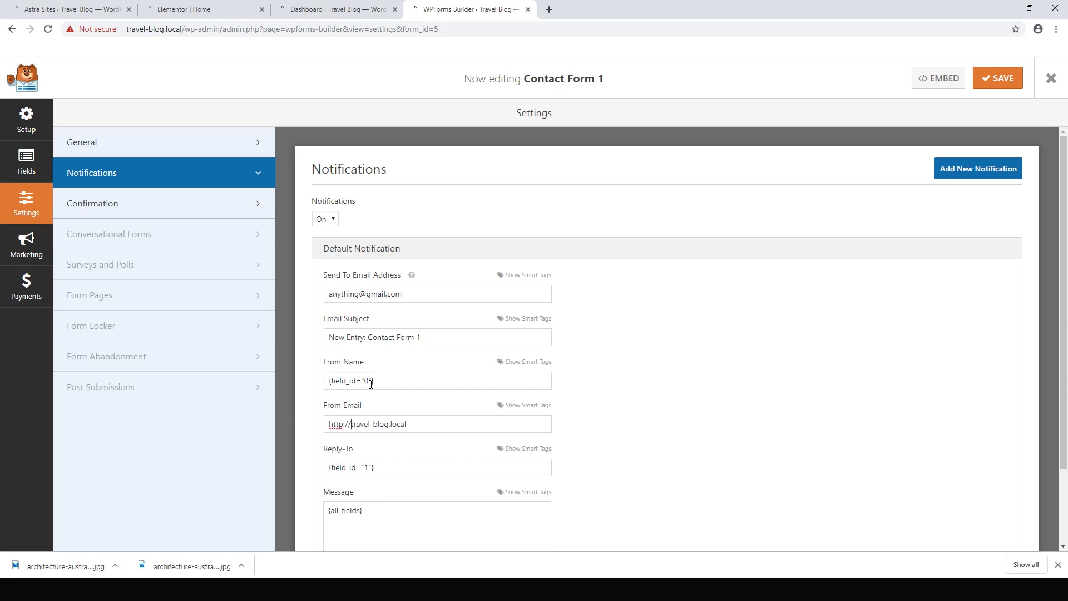
pyautogui.press('BackSpace')
pyautogui.press('BackSpace')
pyautogui.press('BackSpace')
pyautogui.press('BackSpace')
pyautogui.press('BackSpace')
pyautogui.press('BackSpace')
pyautogui.press('BackSpace')
pyautogui.write('contact-form@')
pyautogui.moveTo(440, 425); pyautogui.dragTo(383, 424)
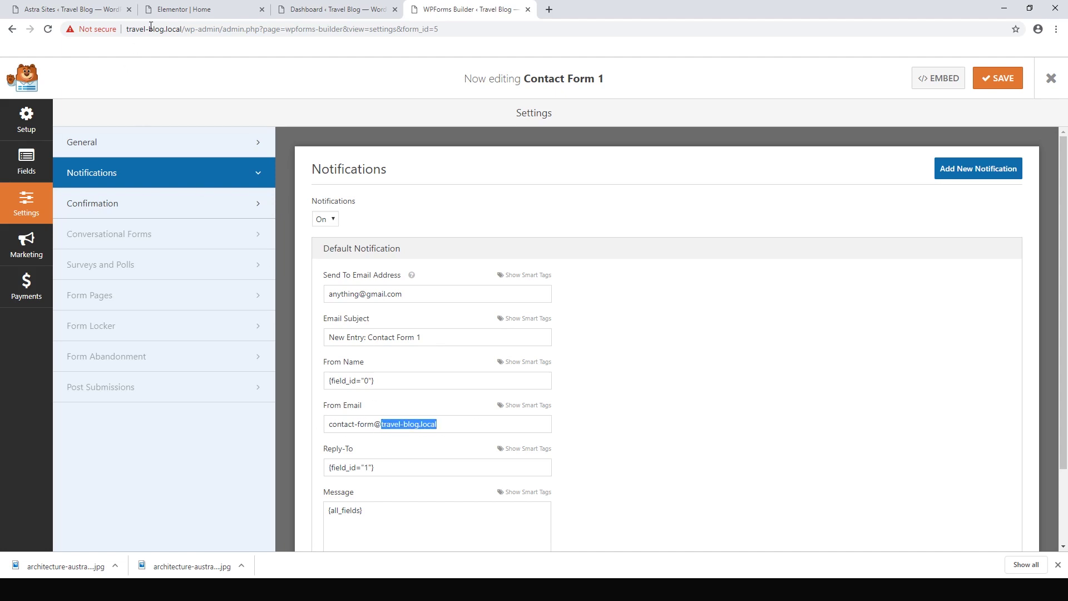
# - Save the form's notification settings and copy the site's domain
pyautogui.click(1002, 78)
pyautogui.moveTo(464, 425); pyautogui.dragTo(381, 425)
pyautogui.hotkey('ctrl', 'c')
pyautogui.click(572, 8)
# - Load travel-blog.local in the new tab and go to its Blog page
pyautogui.hotkey('ctrl', 'v')
pyautogui.press('Return')
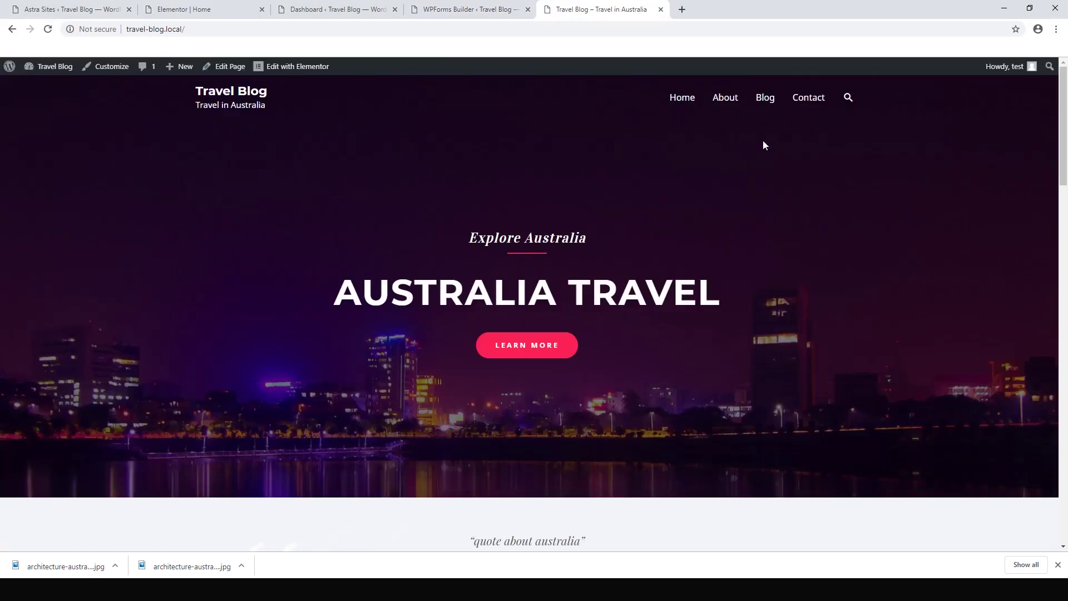
pyautogui.click(767, 99)
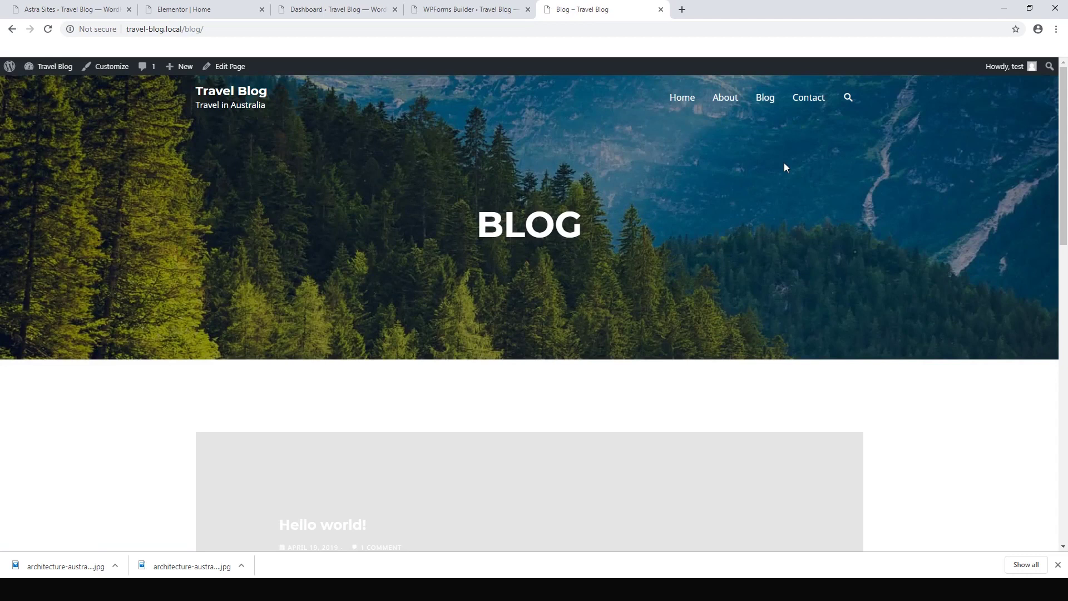
# - Edit the Blog page in the block editor, dismiss the welcome tip, and select the BLOG hero Section
pyautogui.click(229, 69)
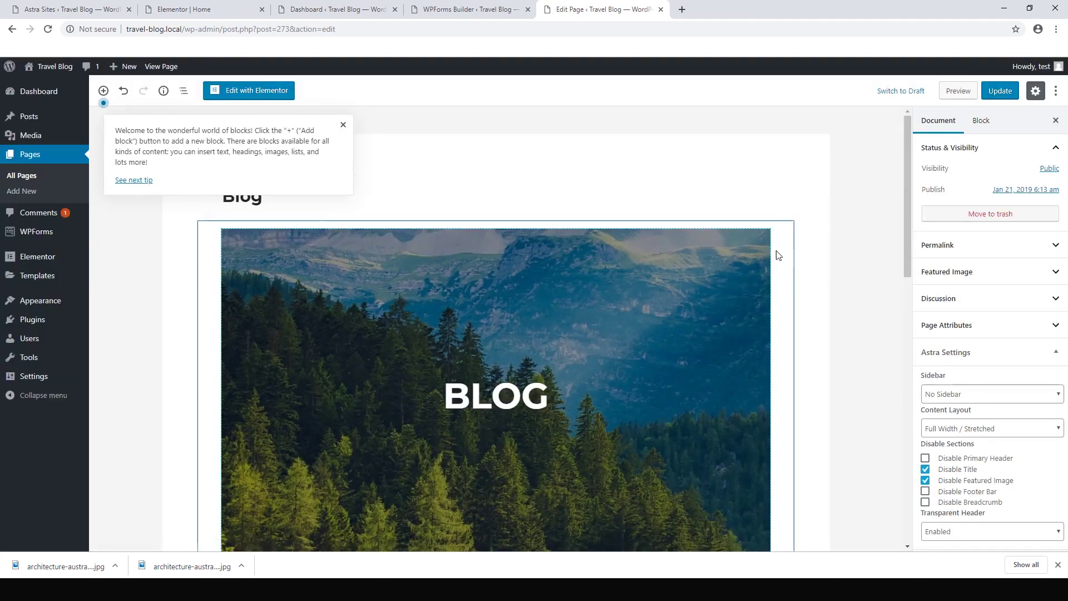
pyautogui.scroll(-3, 878, 261)
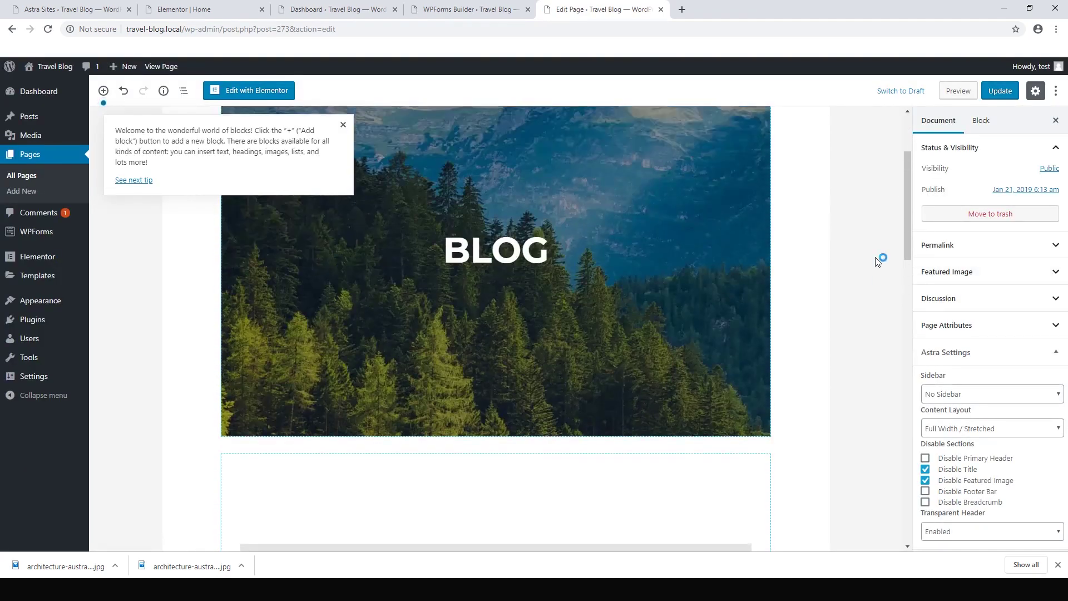
pyautogui.scroll(1, 811, 238)
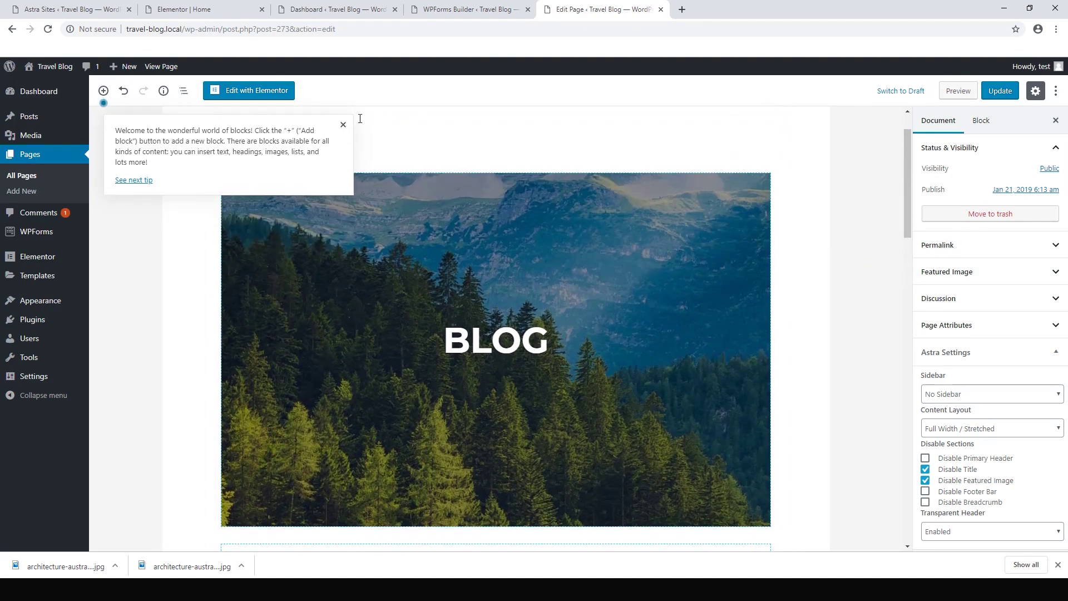
pyautogui.click(343, 126)
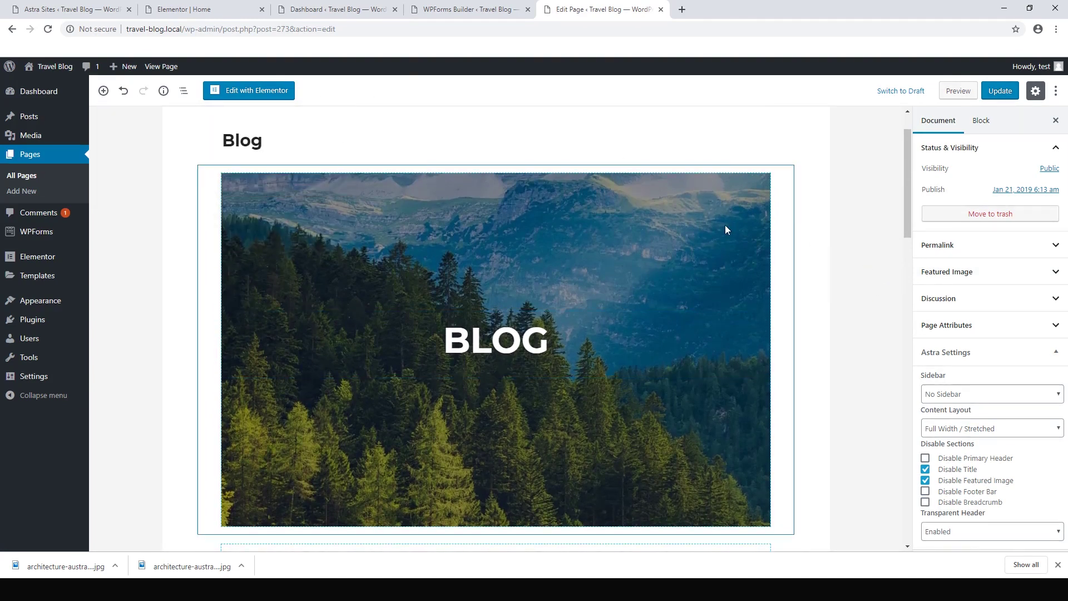
pyautogui.click(750, 226)
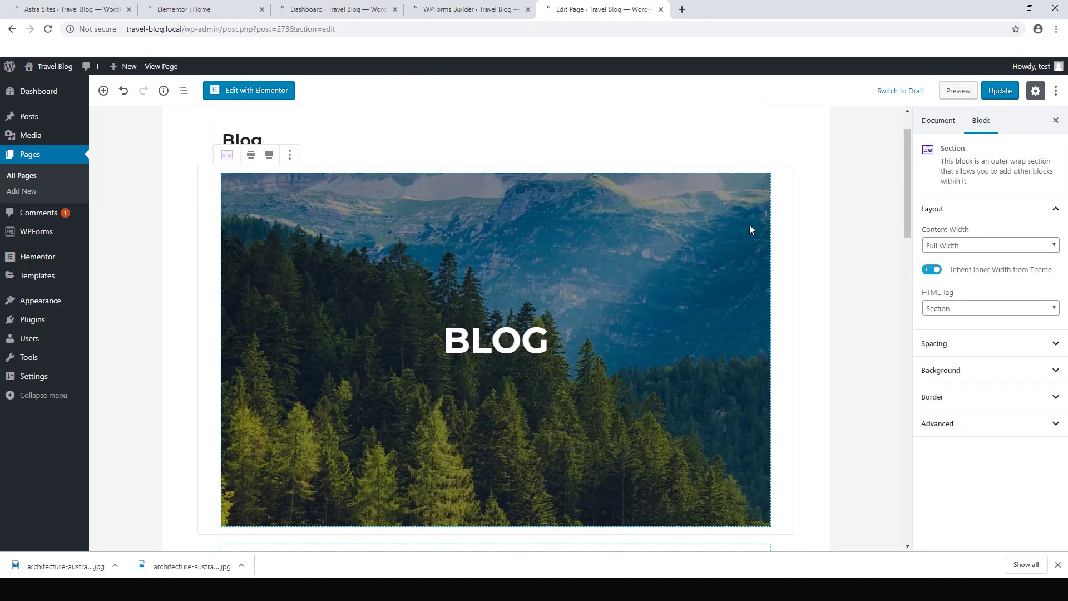
# - Swap the BLOG hero's forest background for the night city bridge photo
pyautogui.click(964, 370)
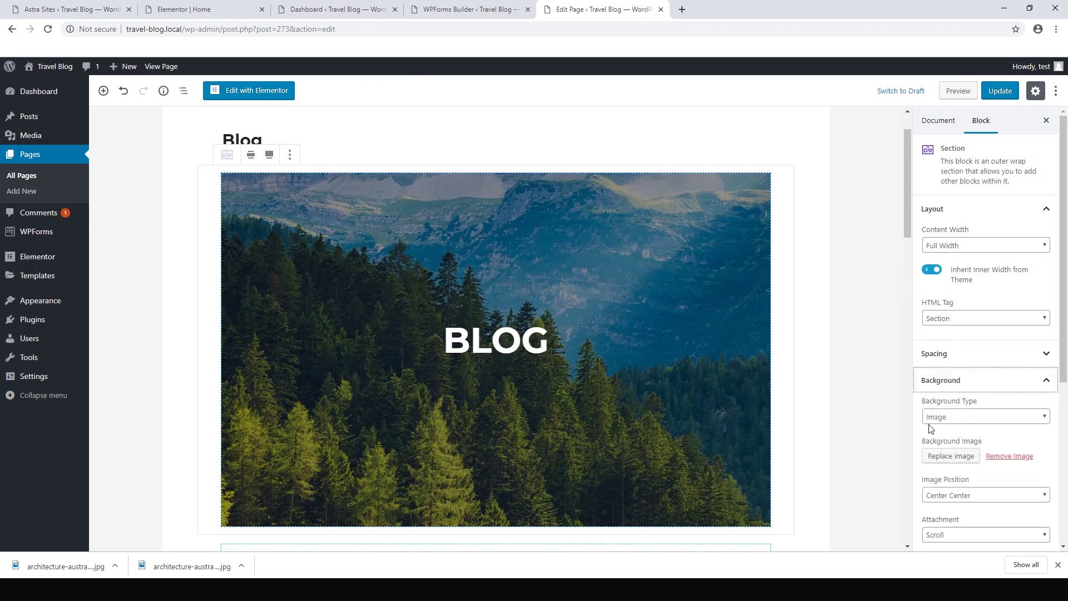
pyautogui.click(944, 459)
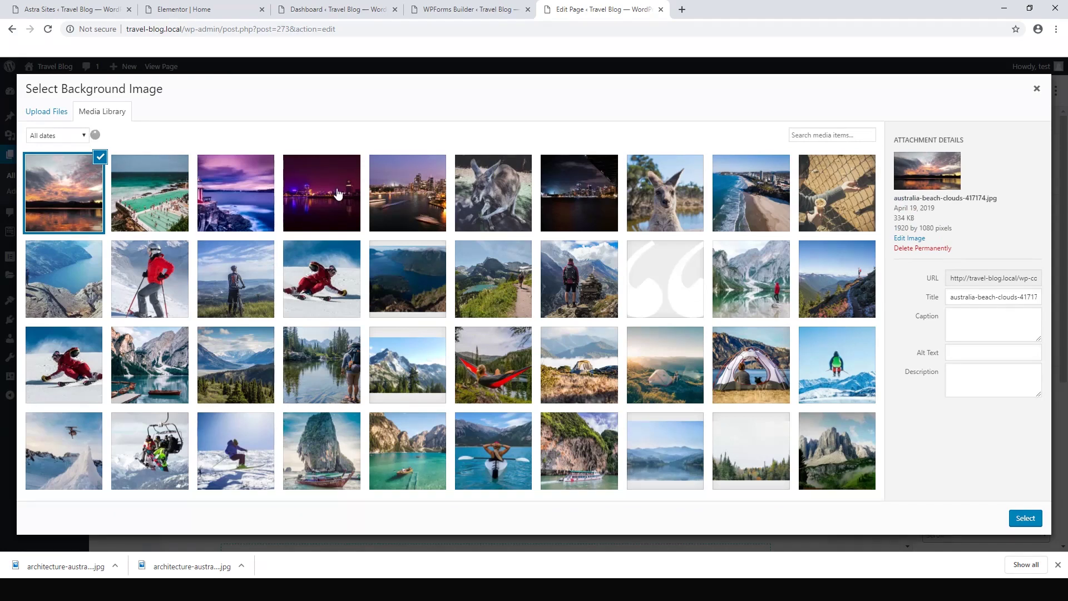
pyautogui.click(339, 196)
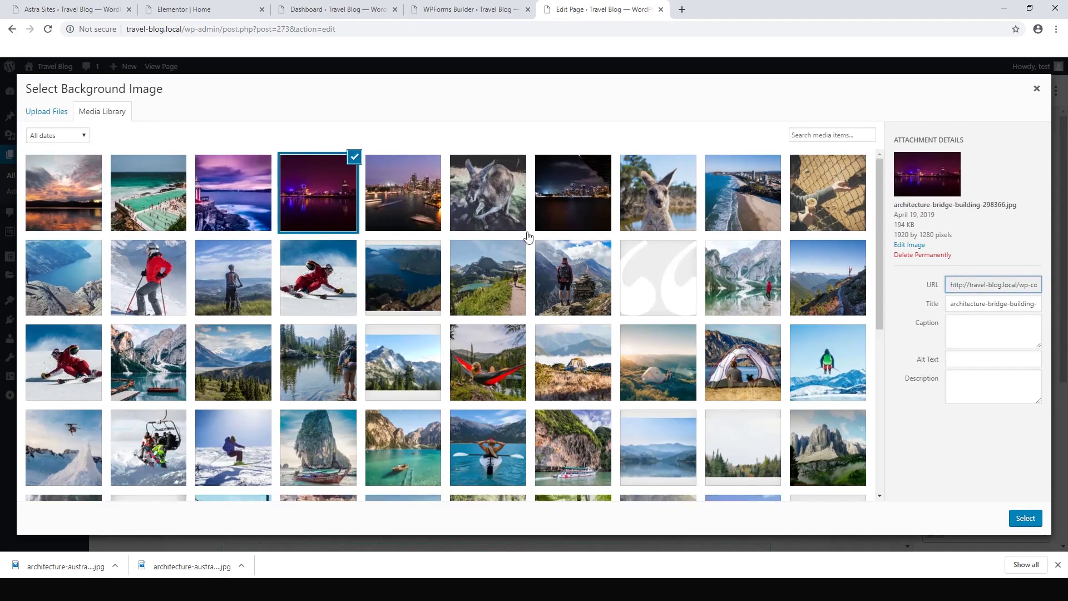
pyautogui.click(1026, 518)
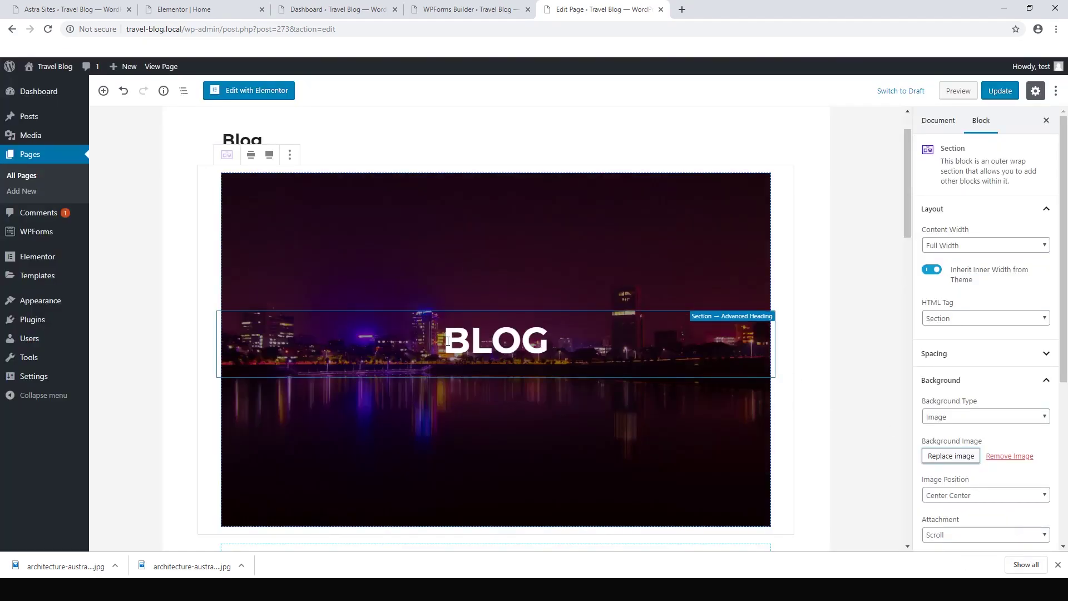
pyautogui.click(518, 349)
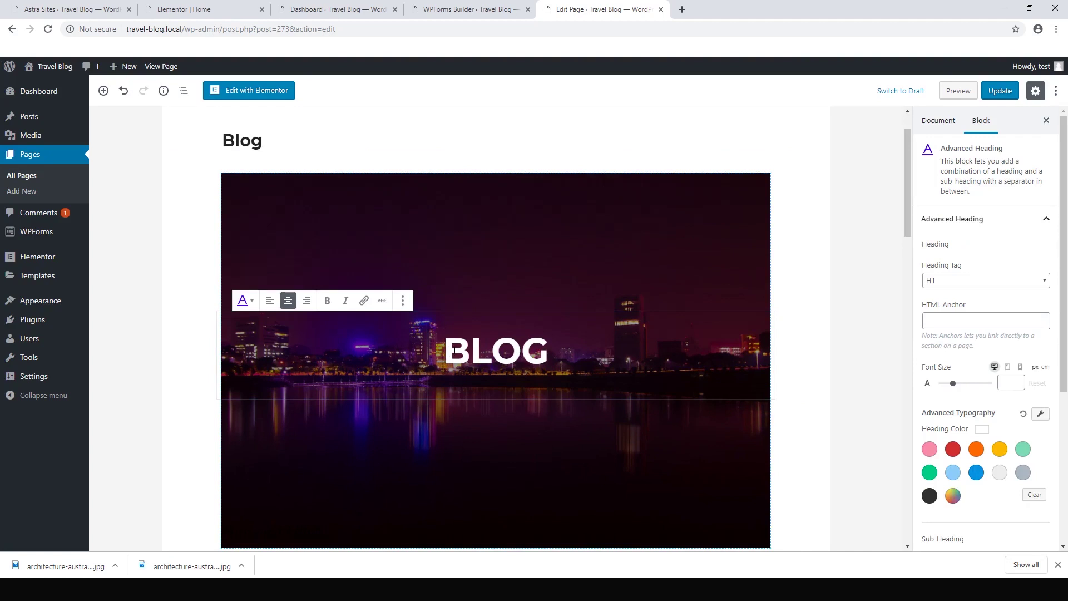
# - Rename the hero heading to 'Travel Australia Blog' and update the page
pyautogui.write('Tr')
pyautogui.press('BackSpace')
pyautogui.write('t')
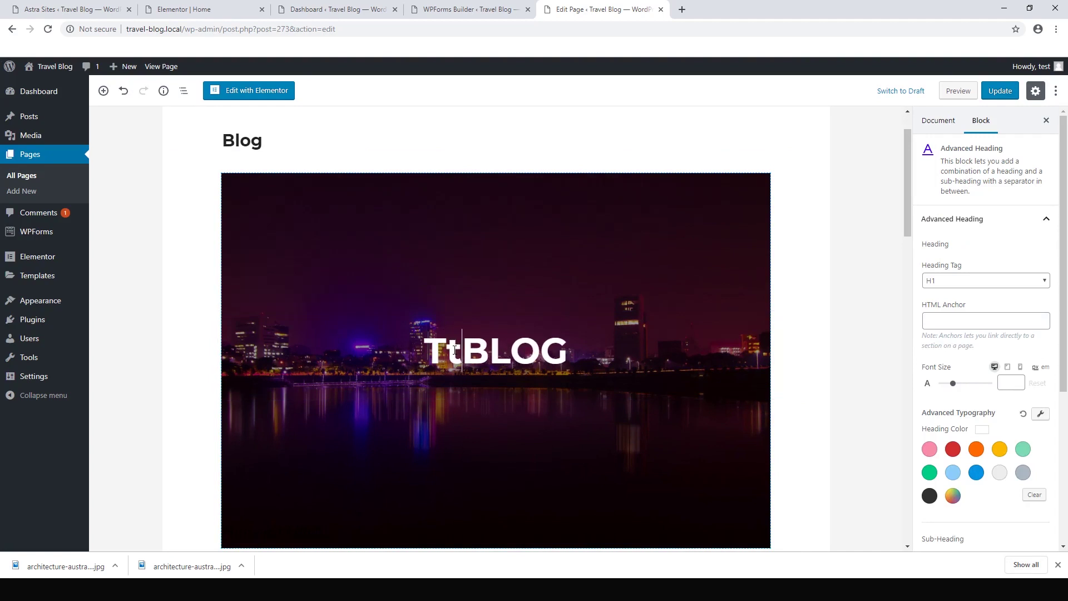
pyautogui.press('BackSpace')
pyautogui.write('ravel AUst')
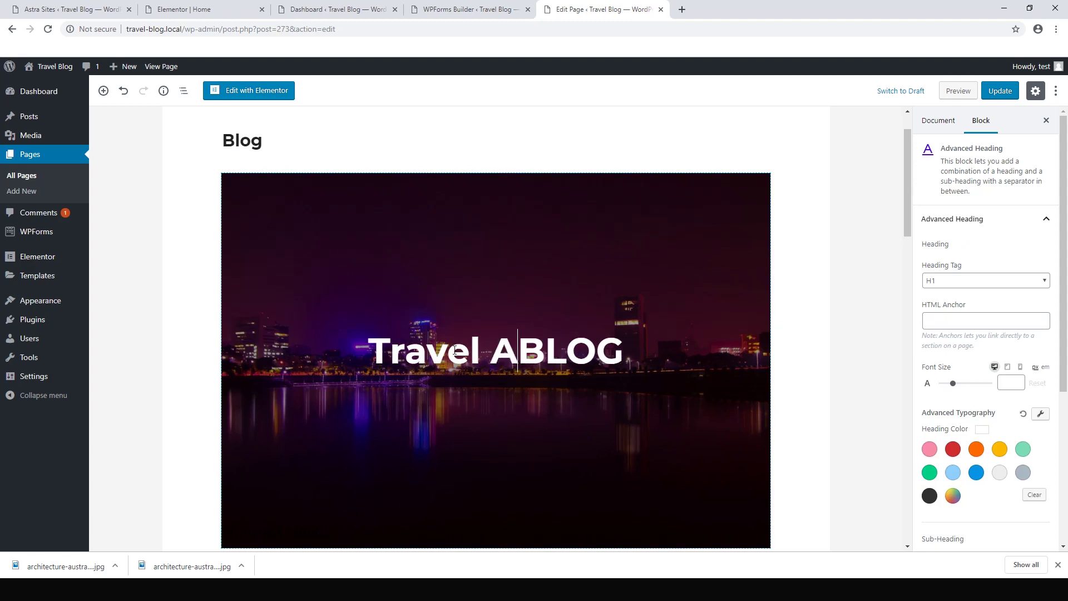
pyautogui.press('BackSpace')
pyautogui.press('BackSpace')
pyautogui.press('BackSpace')
pyautogui.write('ustralia')
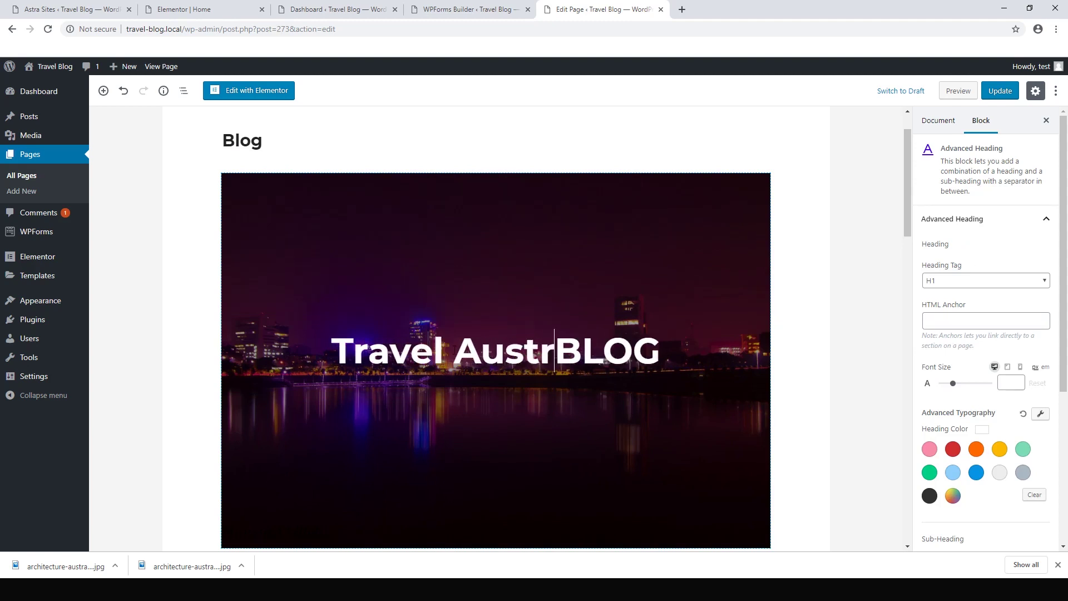
pyautogui.press('Delete')
pyautogui.write('B')
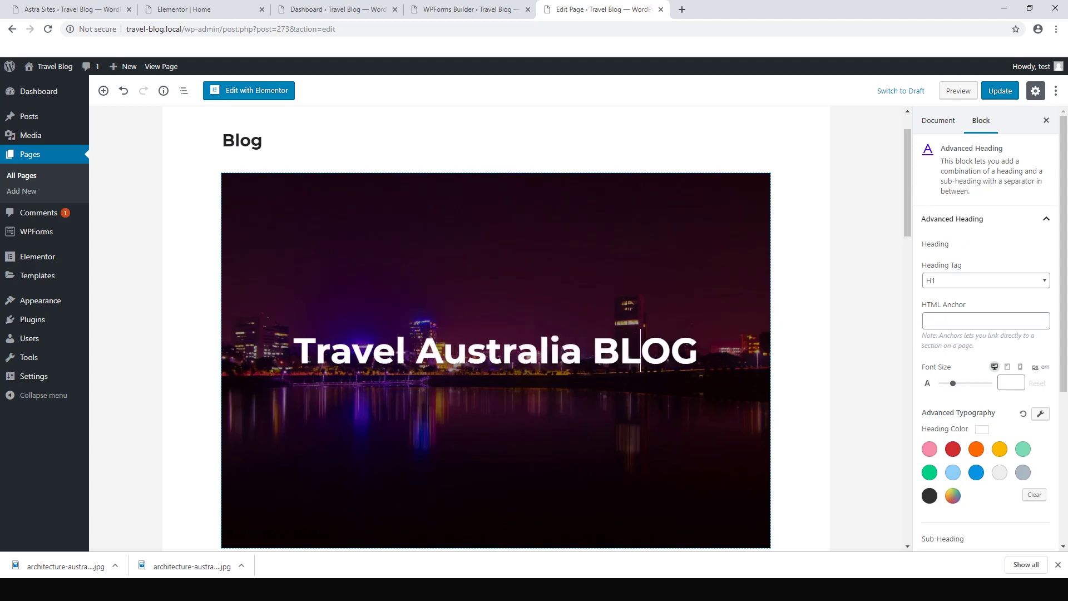
pyautogui.press('Right')
pyautogui.press('Right')
pyautogui.press('BackSpace')
pyautogui.press('BackSpace')
pyautogui.press('BackSpace')
pyautogui.write('log')
pyautogui.click(1003, 92)
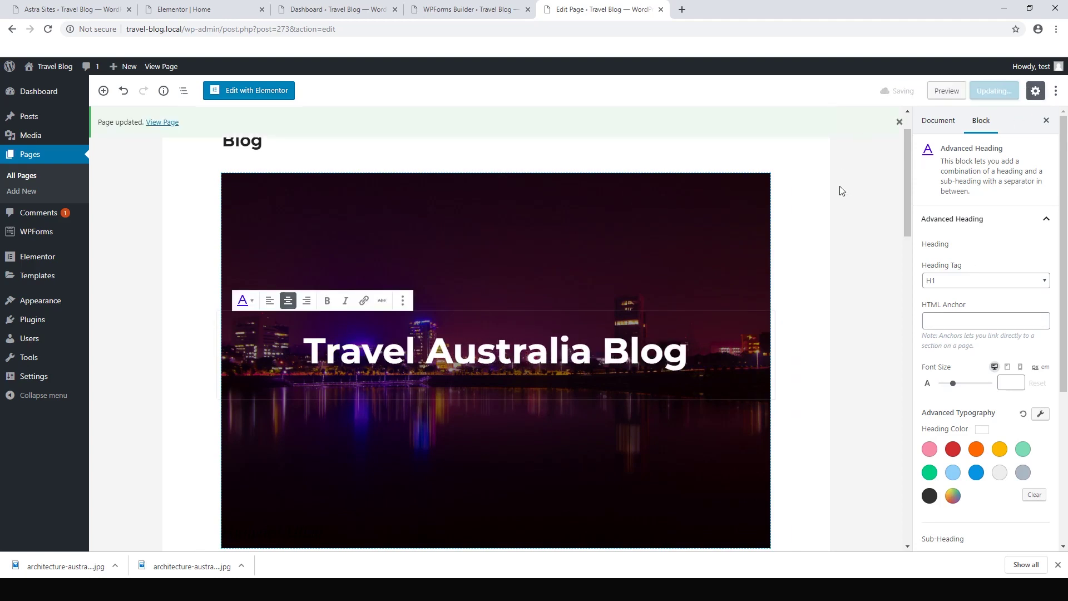
# - Remove the section holding the large 'Hello world!' card from the Blog page
pyautogui.scroll(-10, 819, 260)
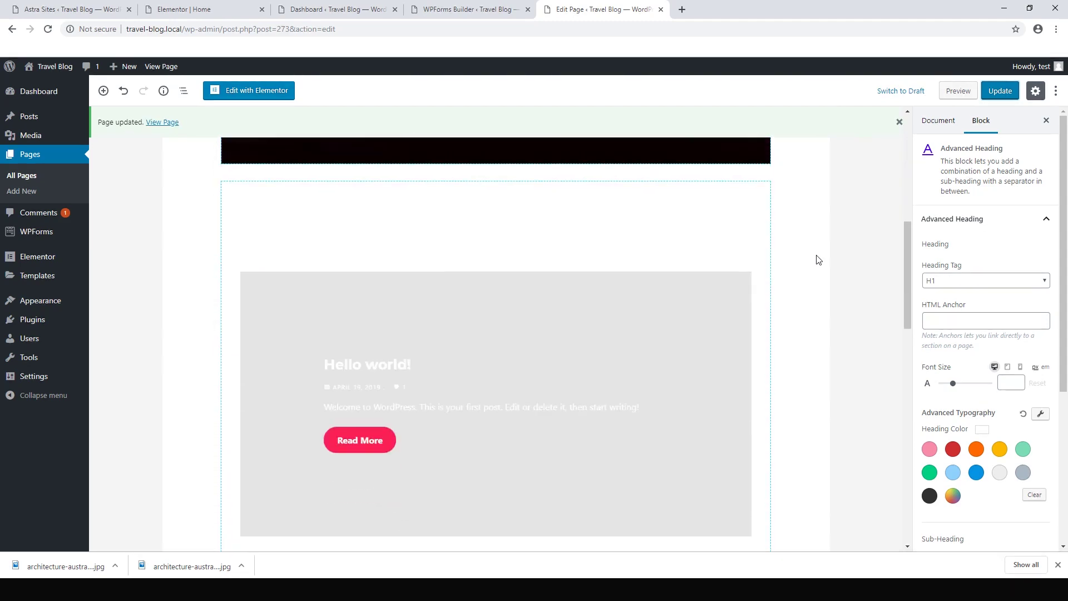
pyautogui.scroll(-5, 819, 260)
pyautogui.scroll(9, 819, 260)
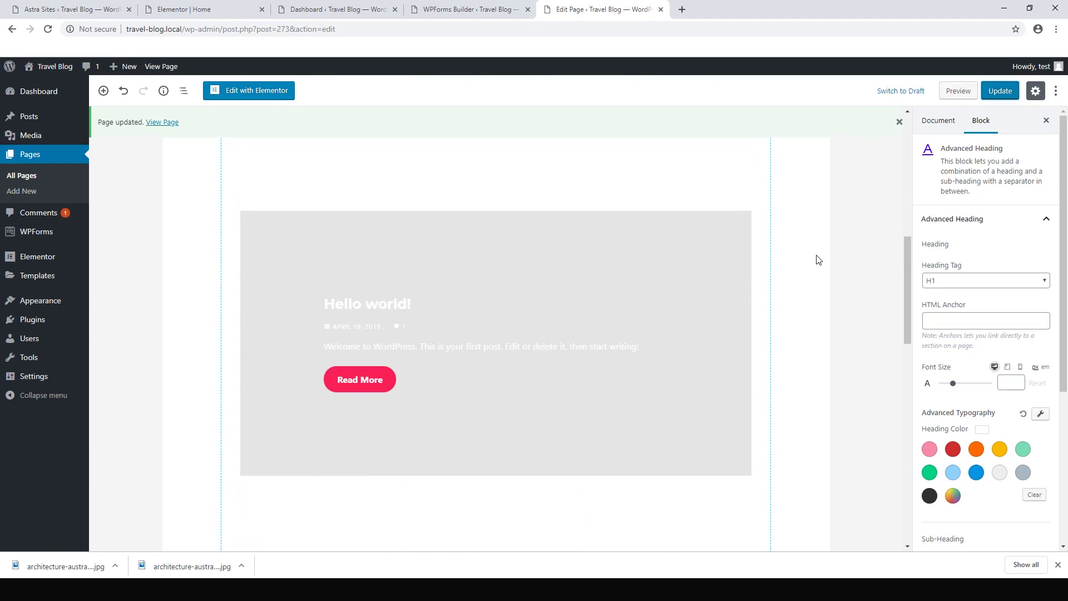
pyautogui.scroll(4, 818, 257)
pyautogui.scroll(-4, 685, 238)
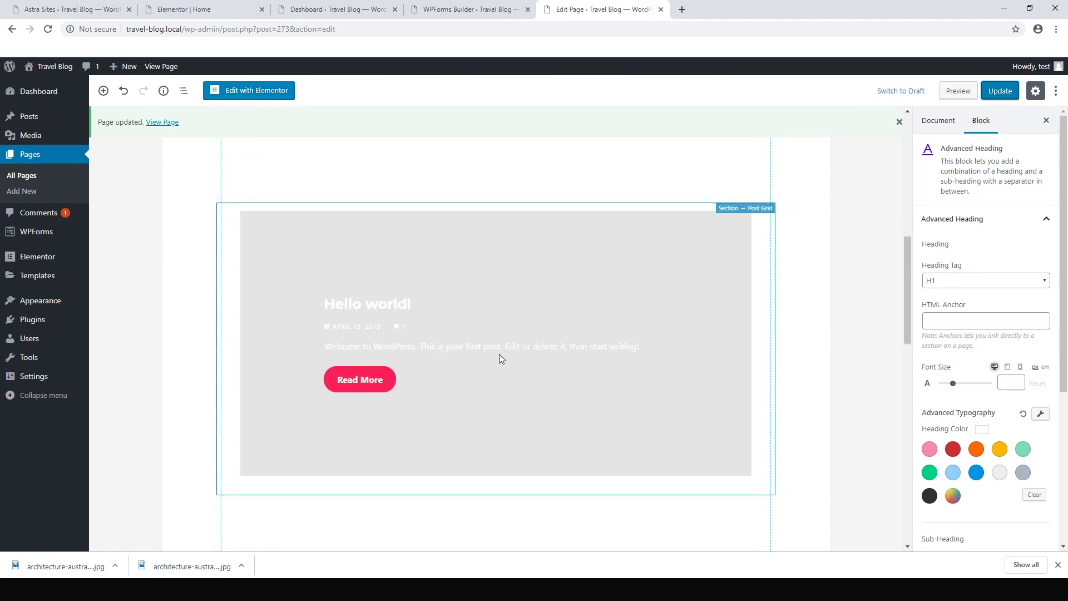
pyautogui.scroll(-1, 525, 299)
pyautogui.scroll(2, 524, 299)
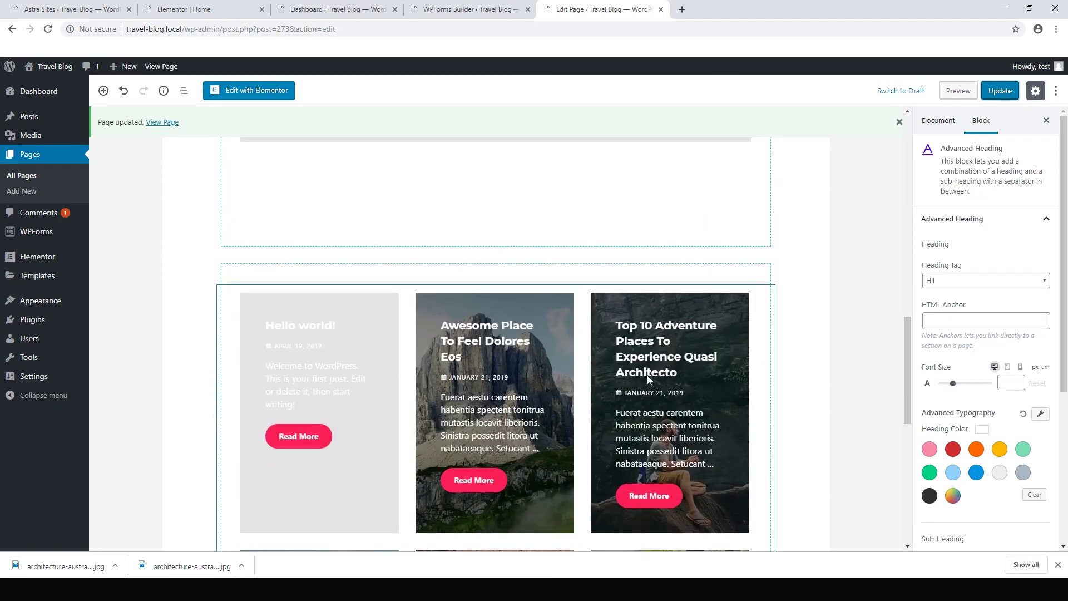
pyautogui.scroll(-2, 494, 374)
pyautogui.scroll(-2, 652, 406)
pyautogui.scroll(-5, 640, 405)
pyautogui.scroll(5, 720, 389)
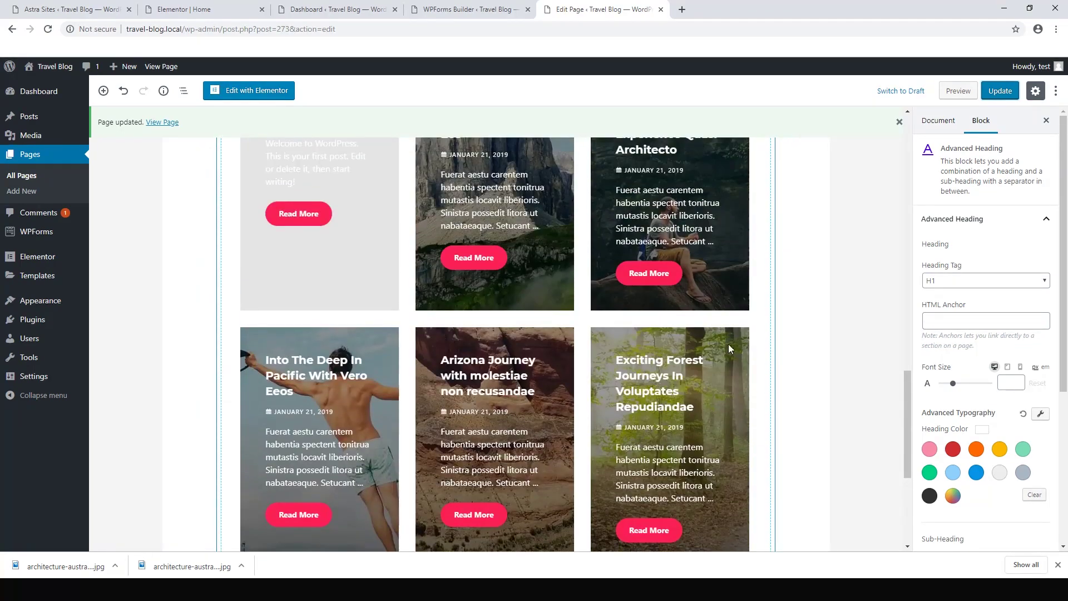
pyautogui.scroll(3, 543, 363)
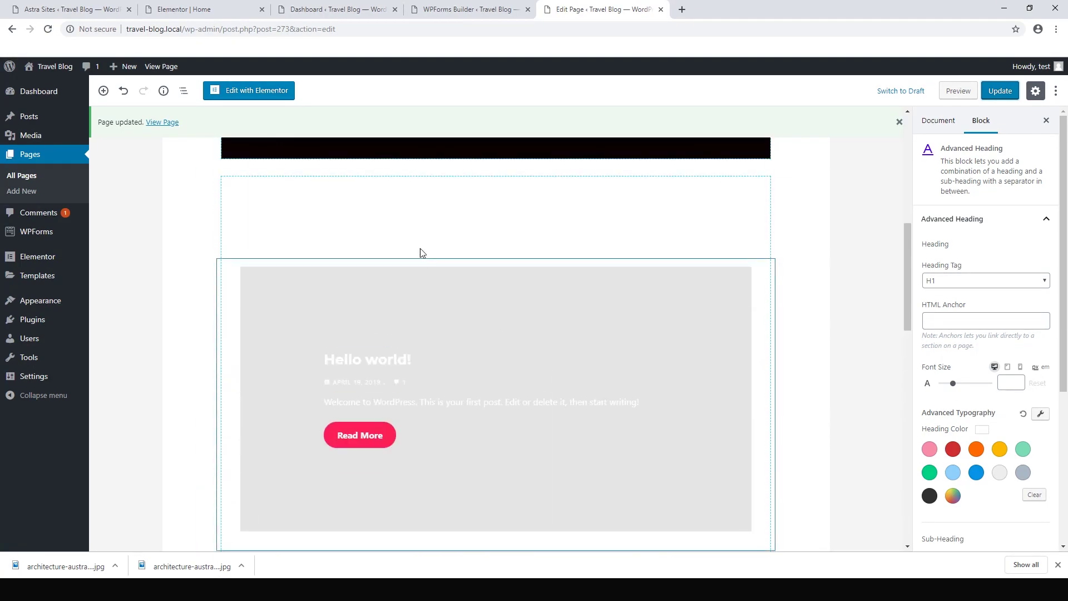
pyautogui.click(792, 217)
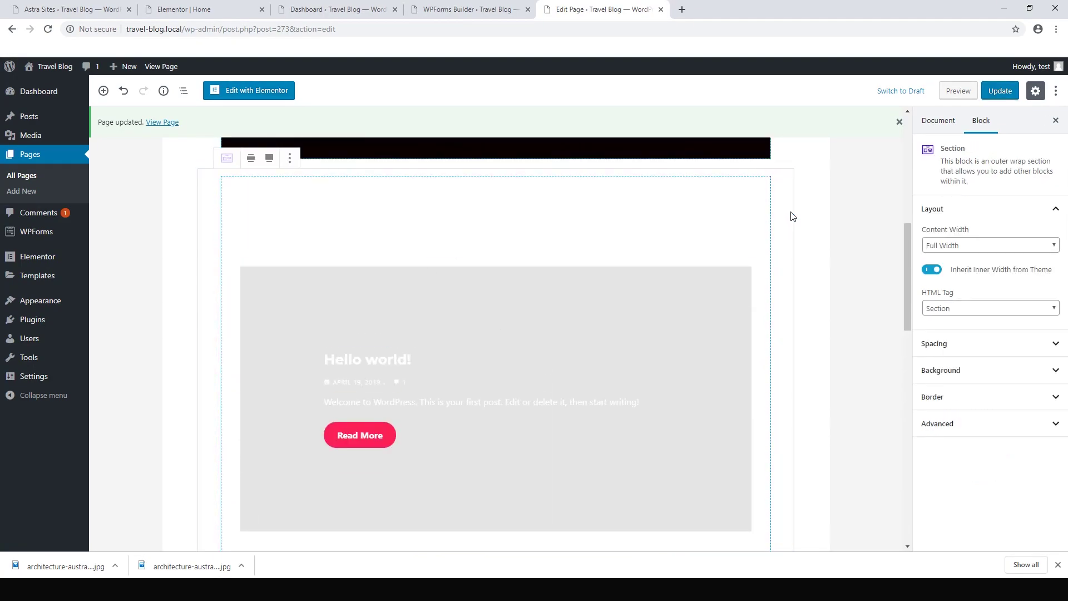
pyautogui.click(290, 160)
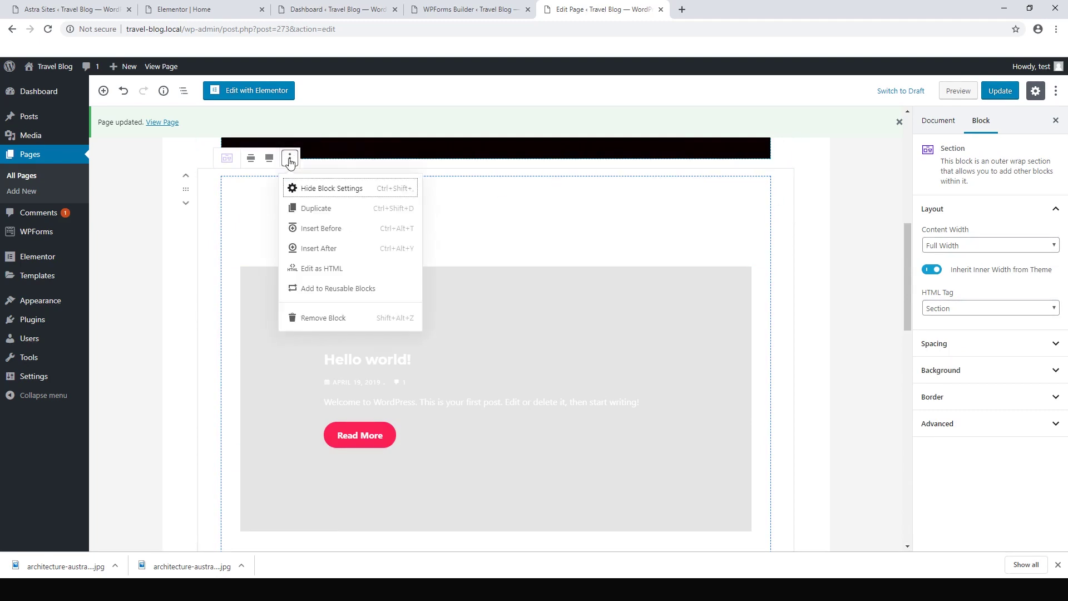
pyautogui.click(309, 317)
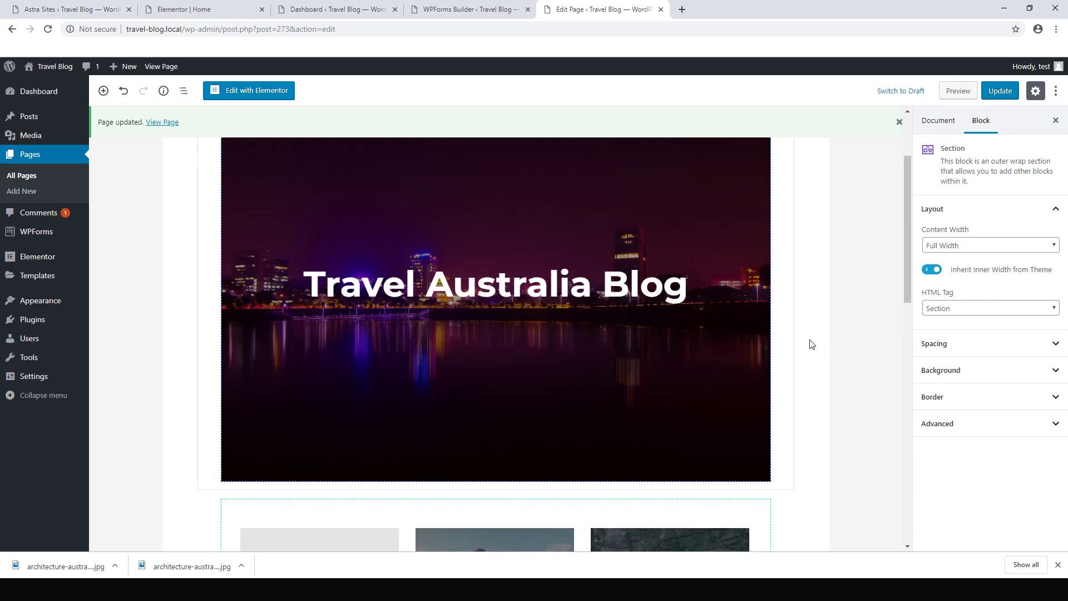
# - Save the updated Blog page
pyautogui.scroll(-5, 813, 340)
pyautogui.scroll(4, 813, 340)
pyautogui.scroll(-5, 812, 340)
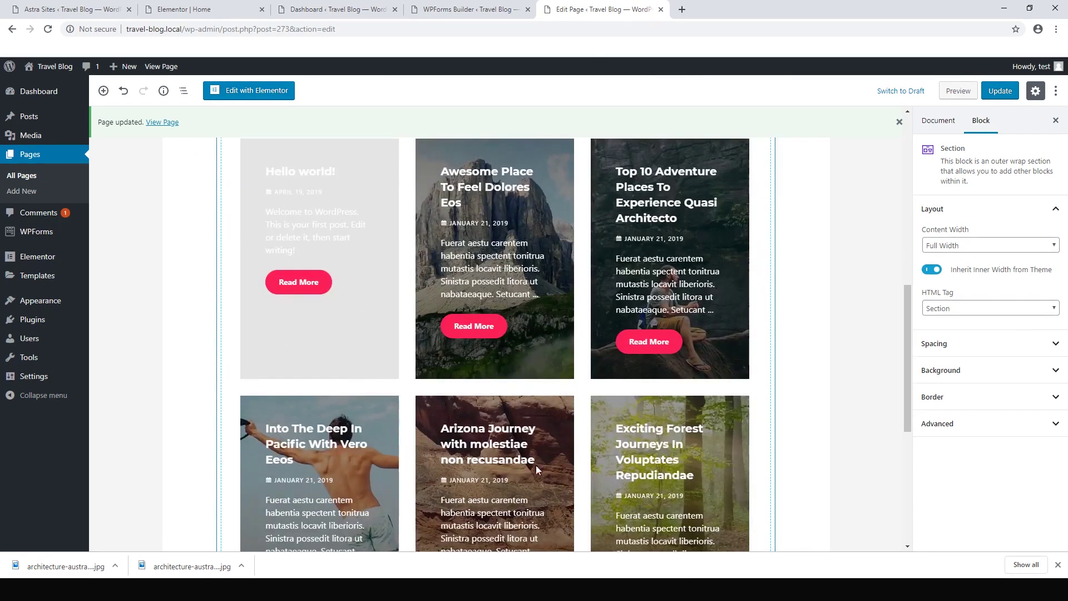
pyautogui.click(1003, 96)
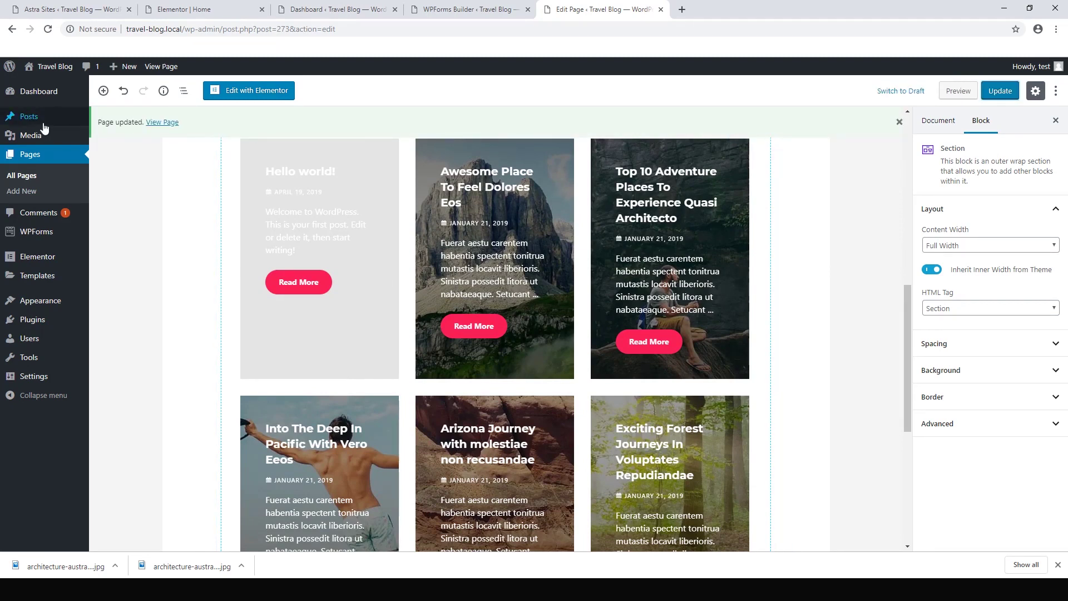
# - Bulk-trash all seven posts, including 'Hello world!', then start a blank new post
pyautogui.moveTo(41, 123)
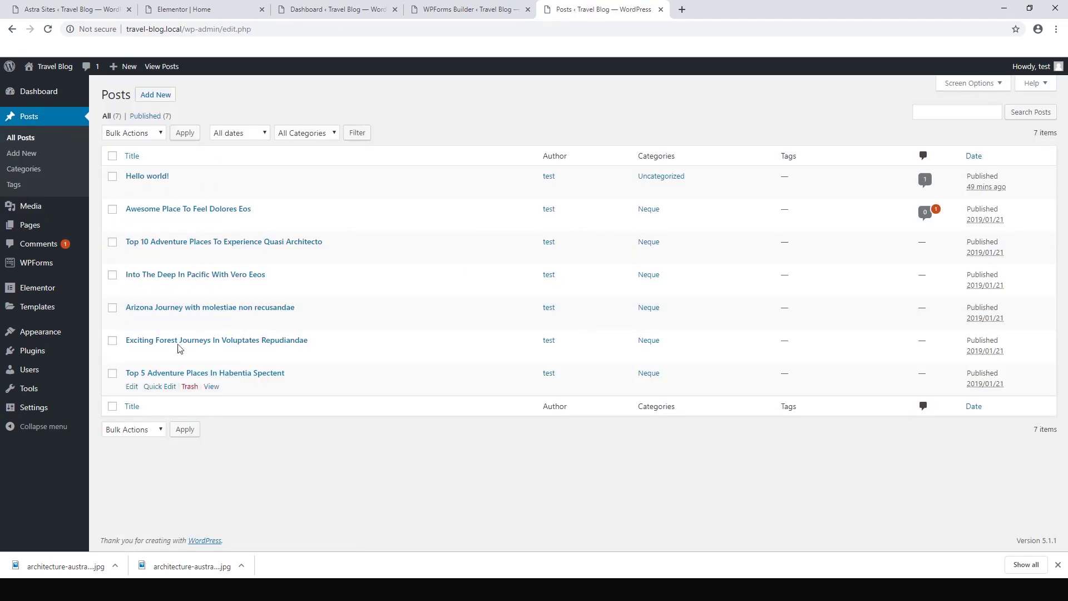
pyautogui.click(112, 157)
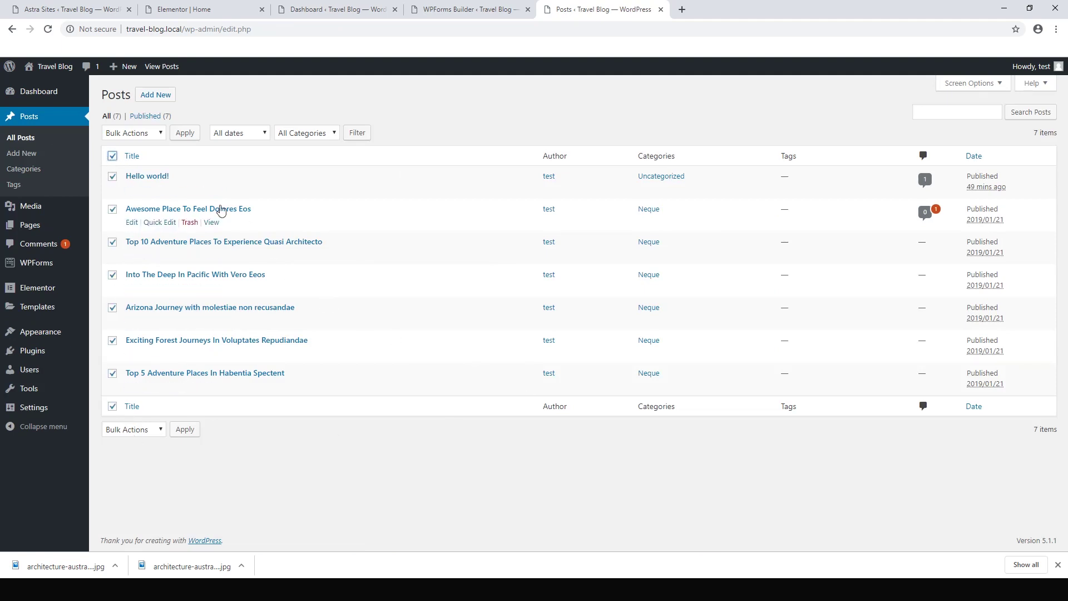
pyautogui.click(149, 134)
pyautogui.click(133, 165)
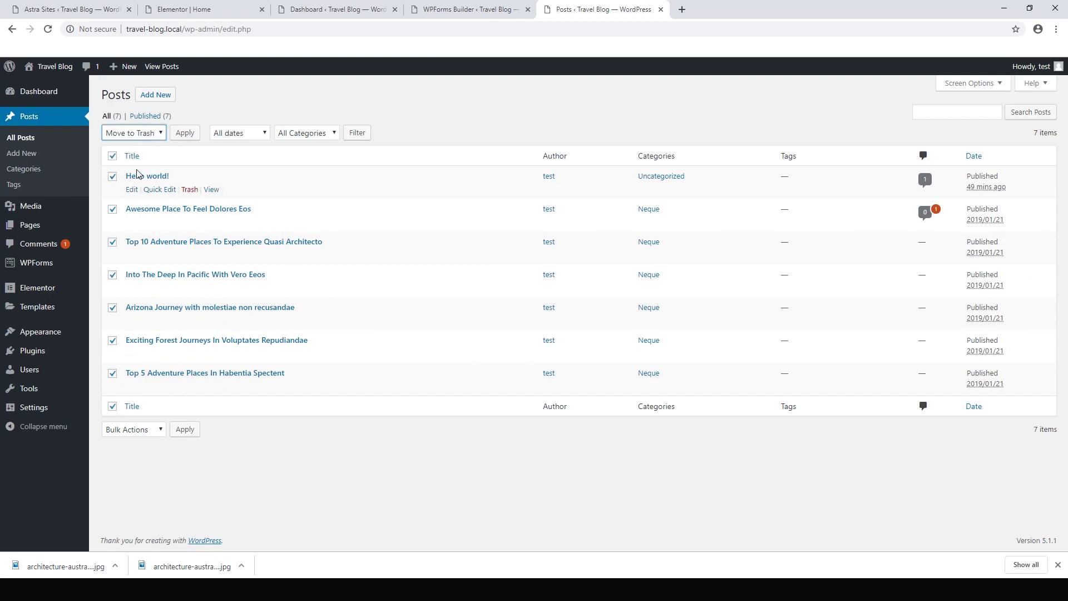
pyautogui.click(186, 134)
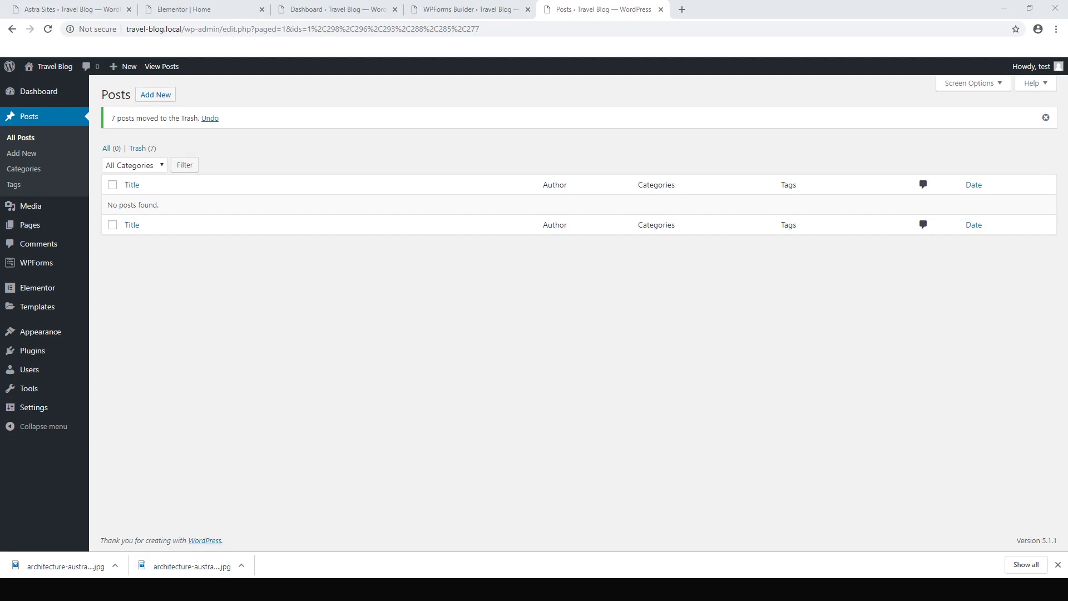
pyautogui.click(44, 157)
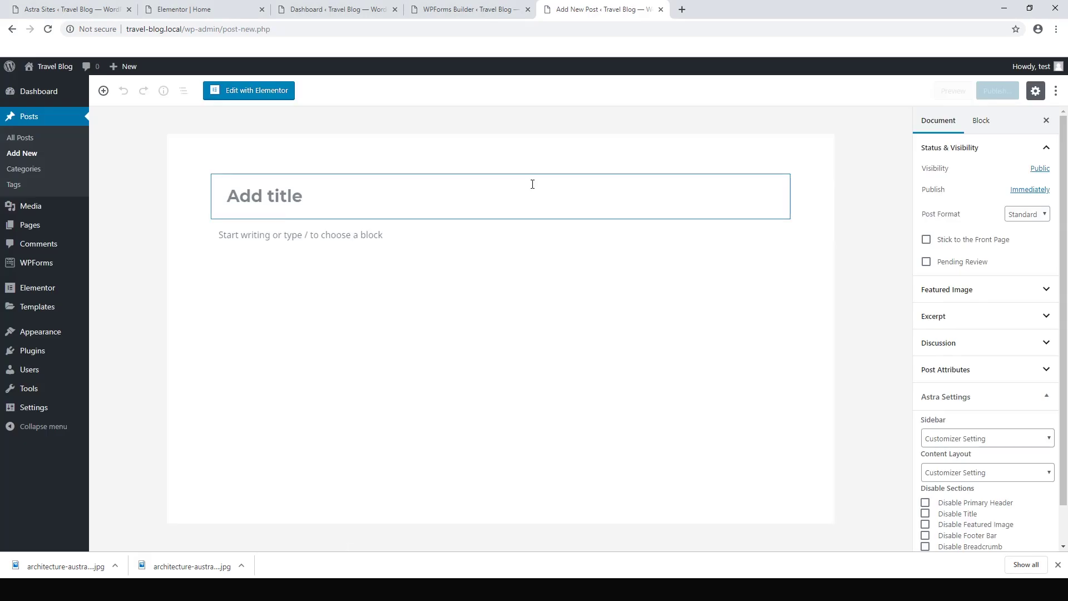
# - Title the post 'Test Post' with the paragraph 'Type anything you'd like to blog about'
pyautogui.write('Test Post')
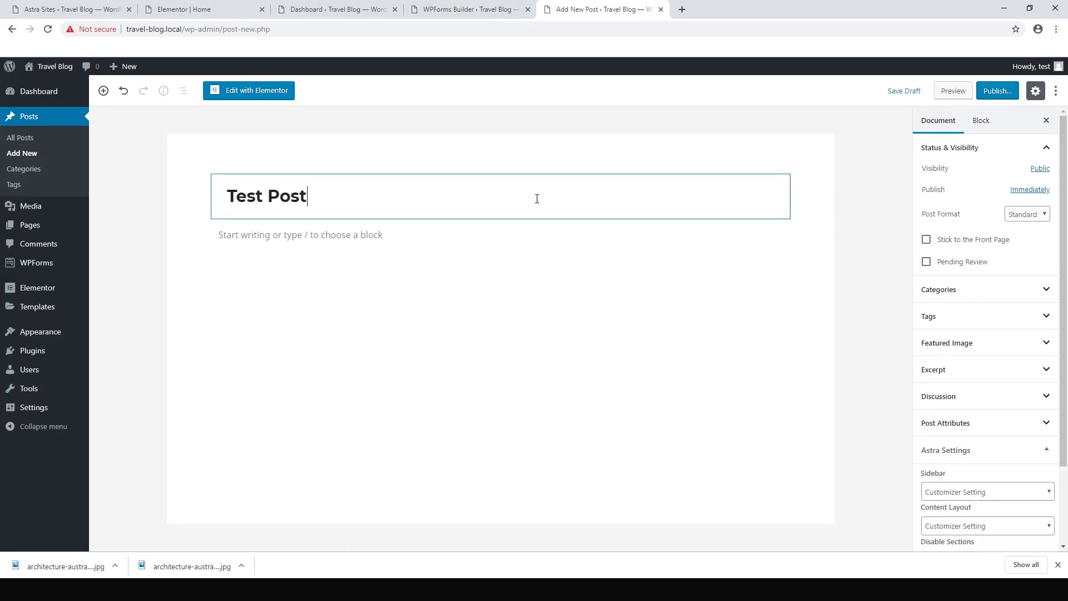
pyautogui.click(277, 236)
pyautogui.write('Ty')
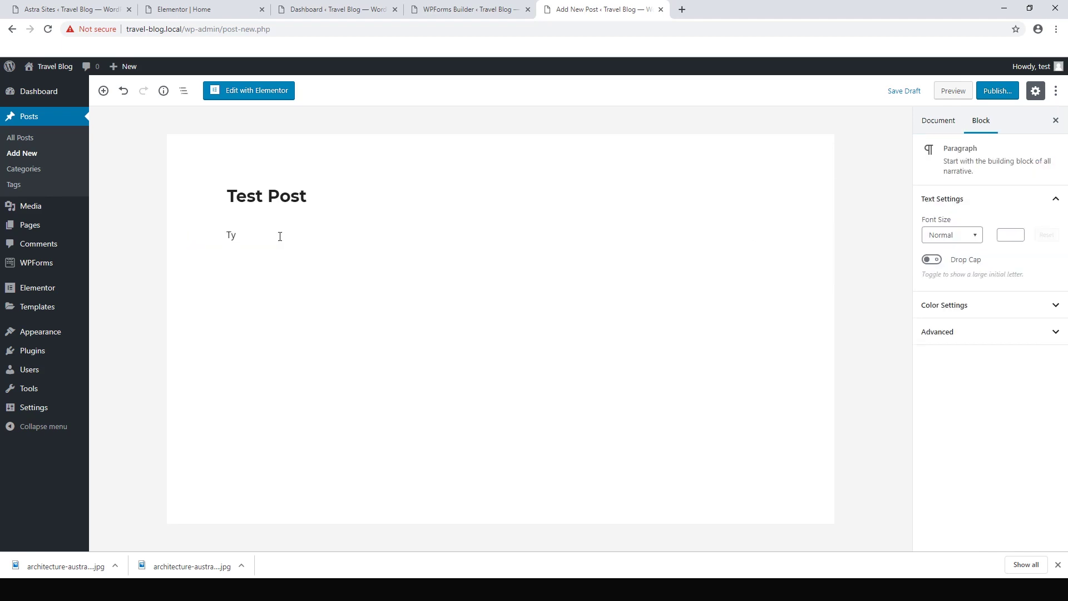
pyautogui.write('pe anything youd like to blog about')
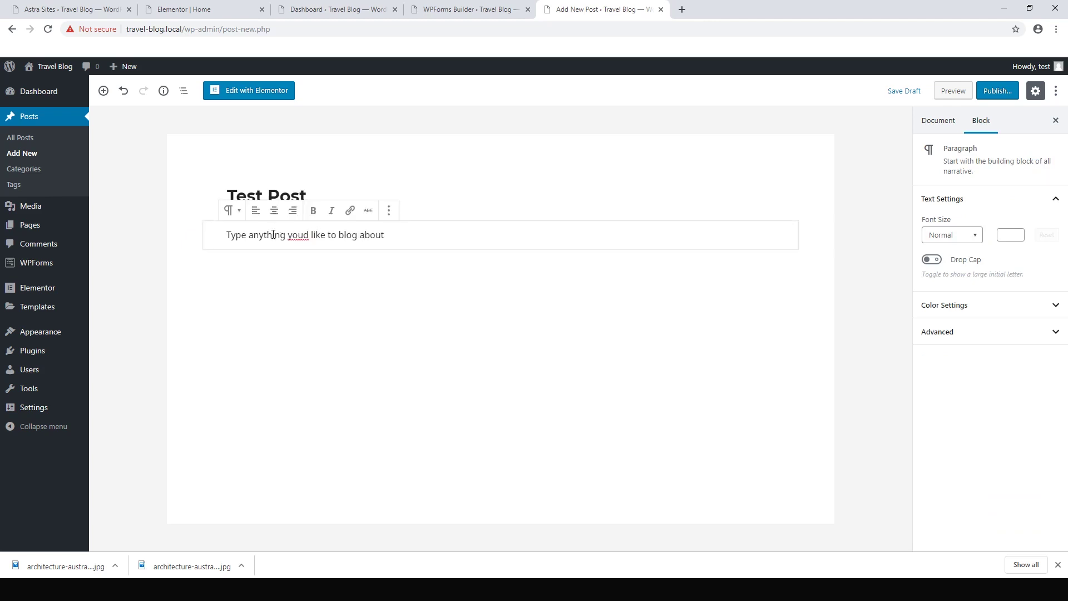
pyautogui.rightClick(297, 234)
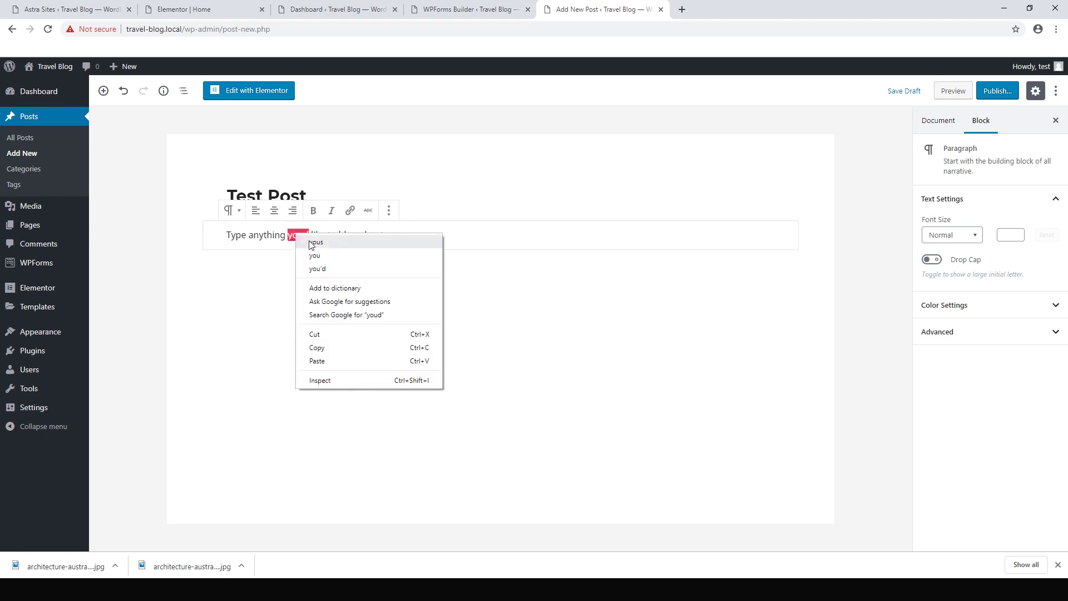
pyautogui.click(309, 240)
pyautogui.click(354, 312)
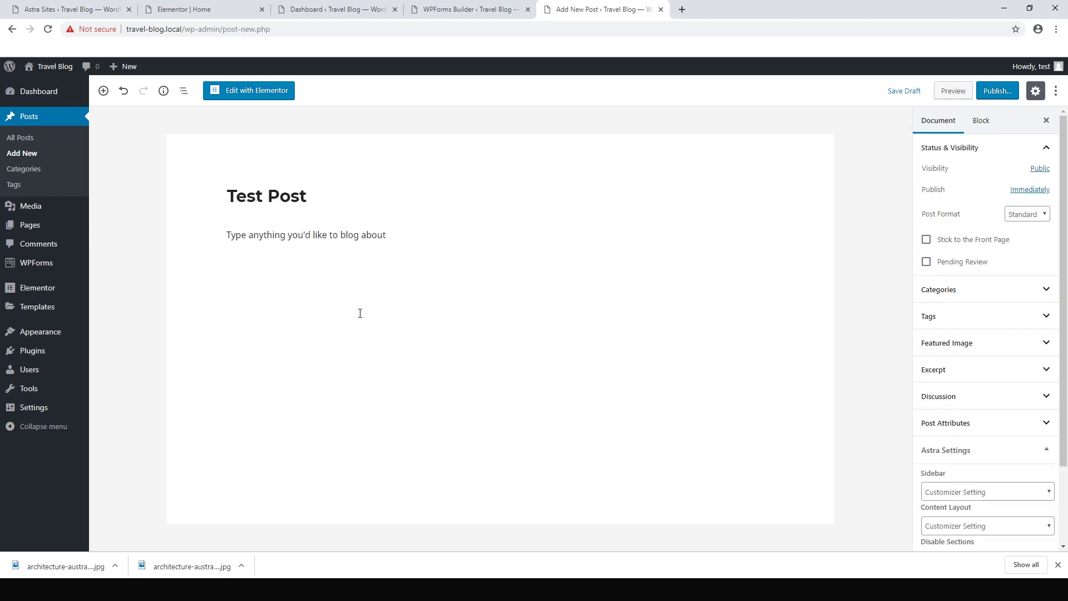
# - Set the purple lighthouse photo as the post's featured image
pyautogui.click(967, 342)
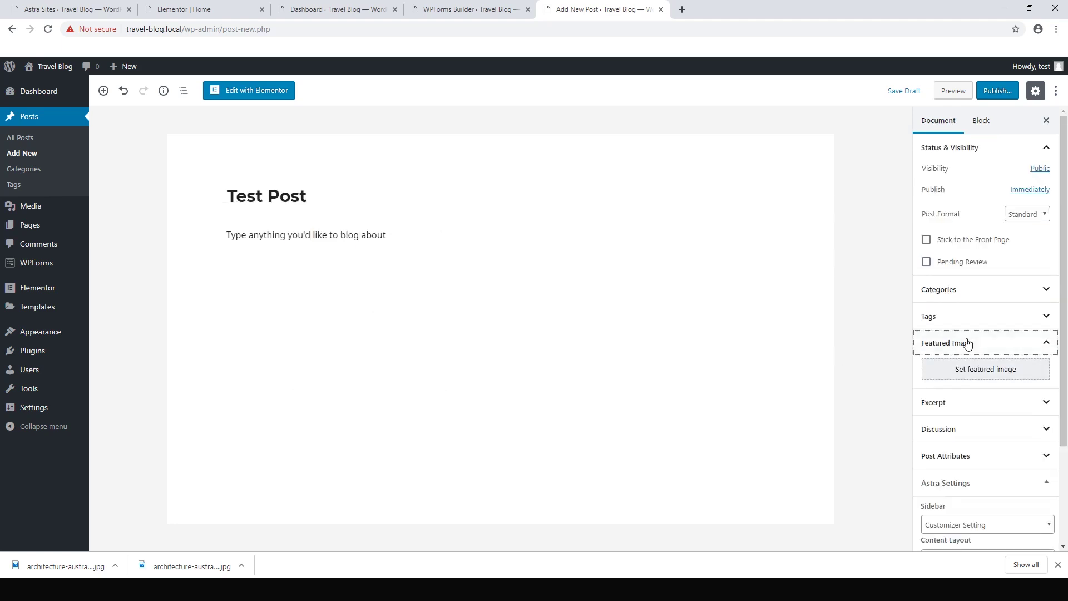
pyautogui.click(978, 377)
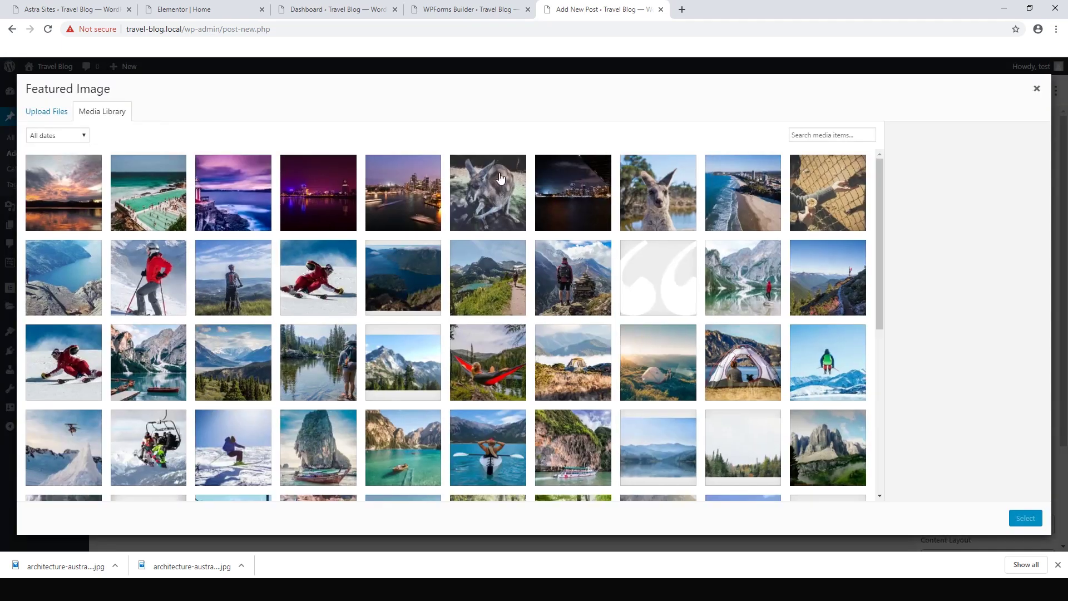
pyautogui.click(224, 202)
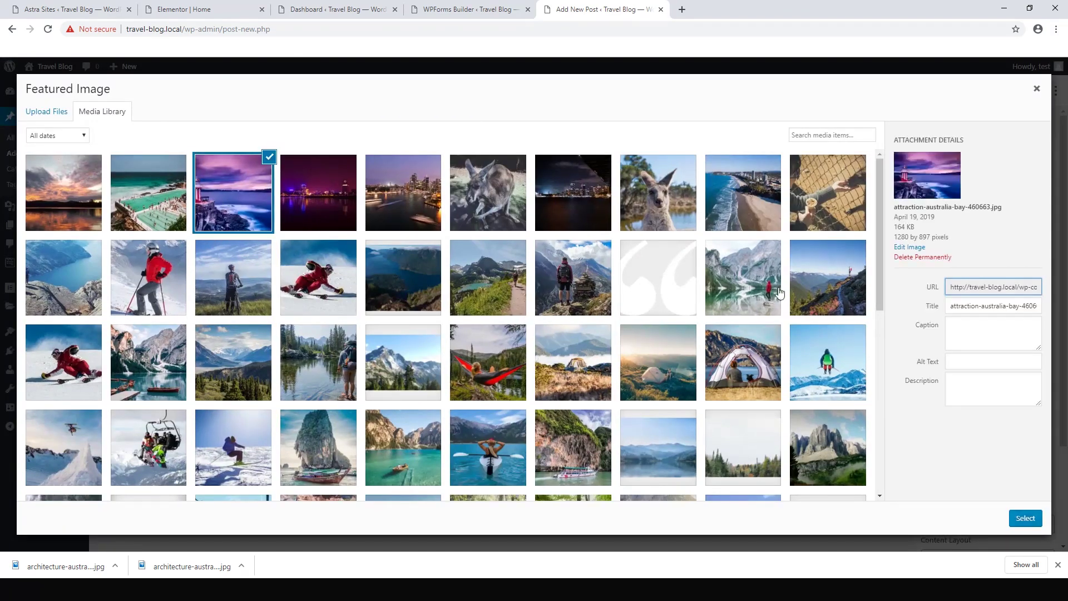
pyautogui.click(1026, 519)
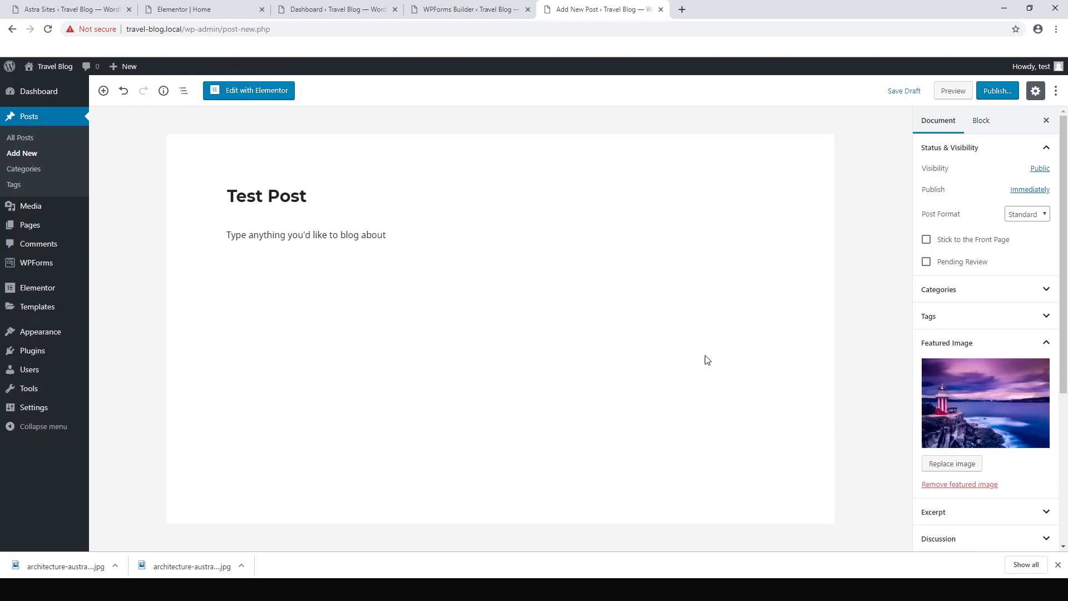
# - Publish Test Post so it is live at travel-blog.local/test-post/
pyautogui.click(971, 511)
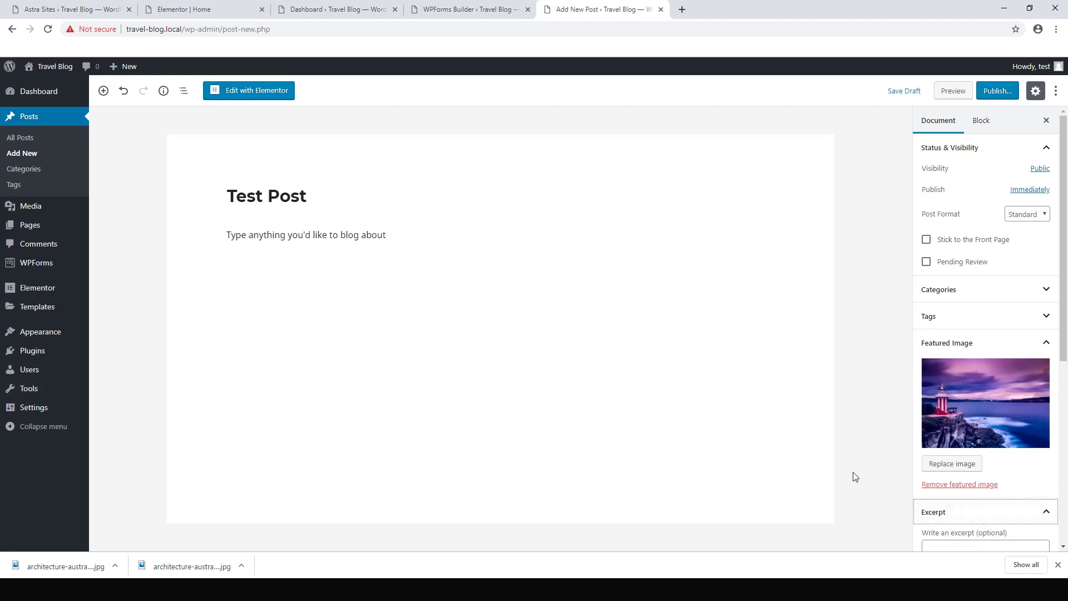
pyautogui.scroll(-3, 989, 440)
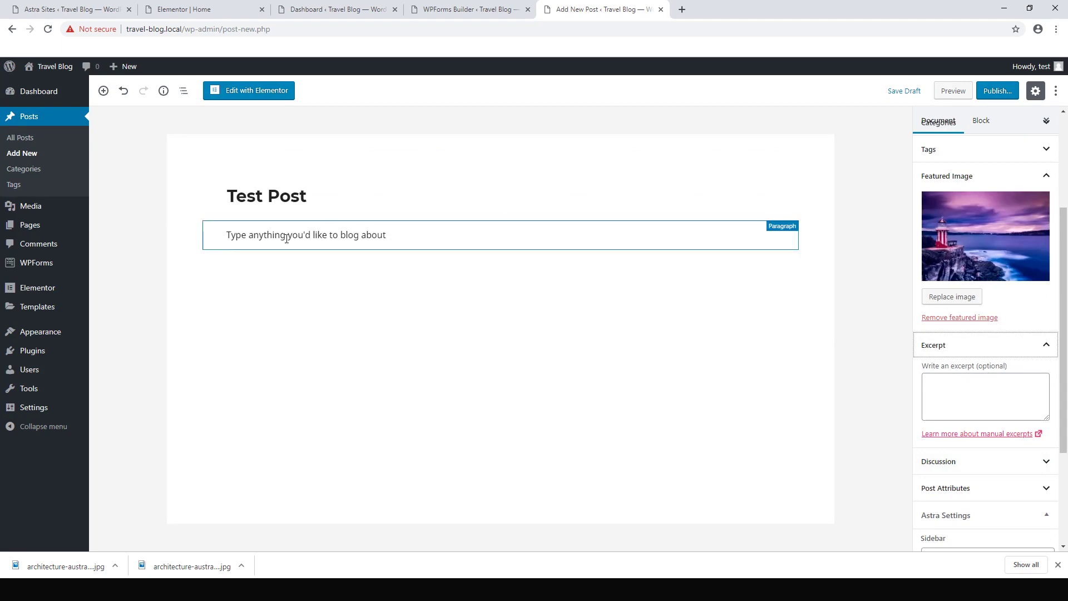
pyautogui.scroll(-2, 996, 390)
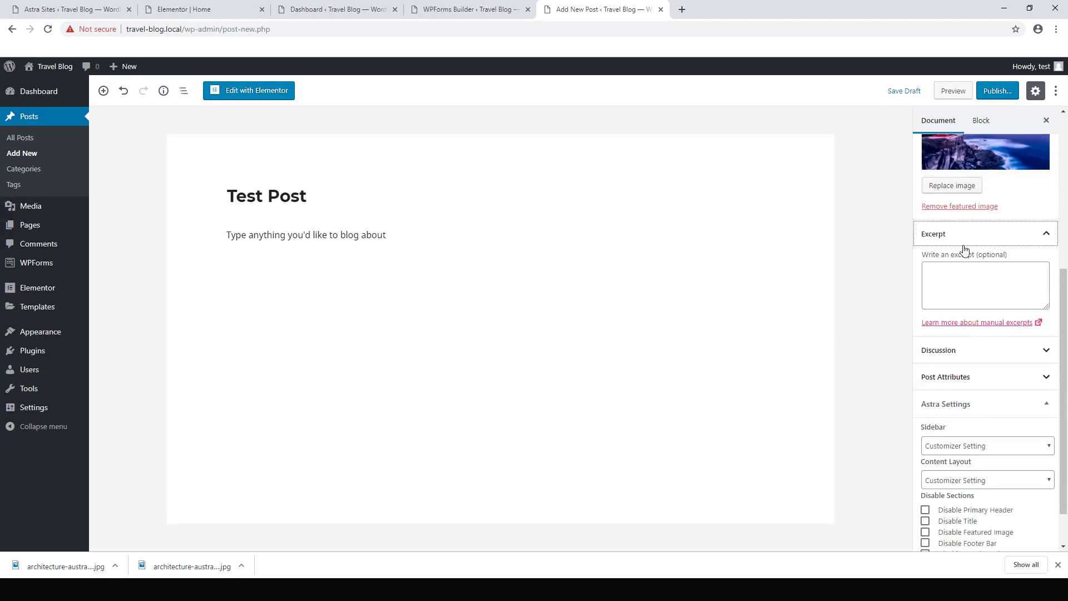
pyautogui.scroll(-1, 964, 246)
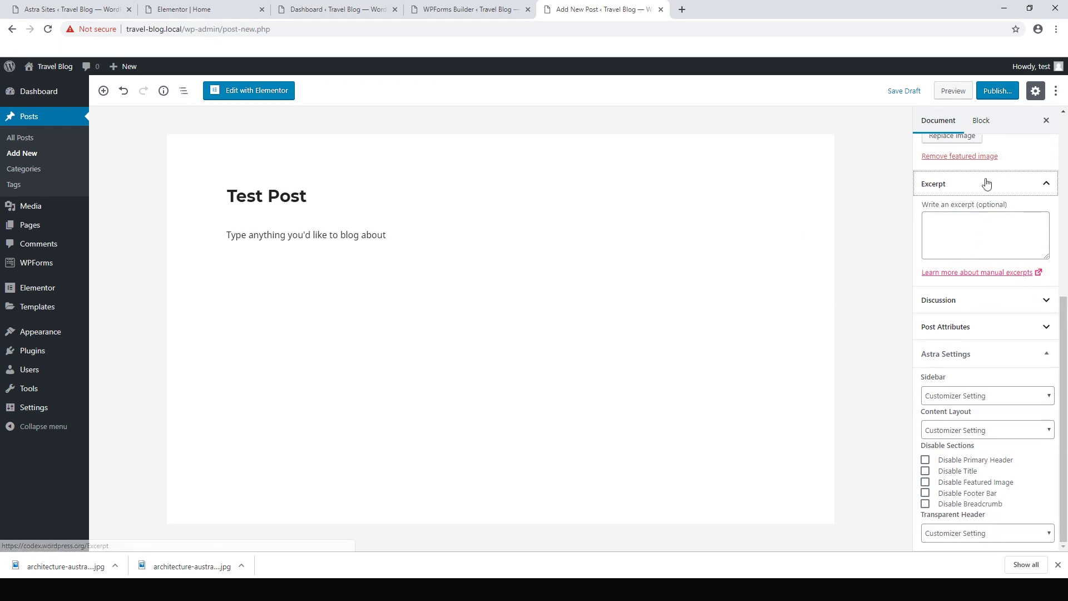
pyautogui.click(995, 93)
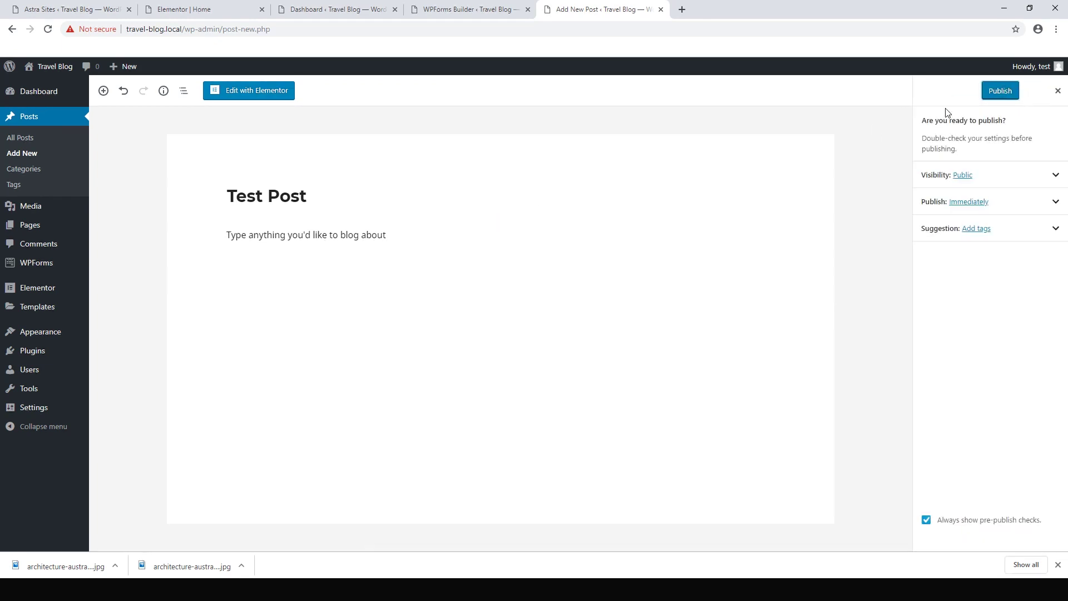
pyautogui.click(995, 91)
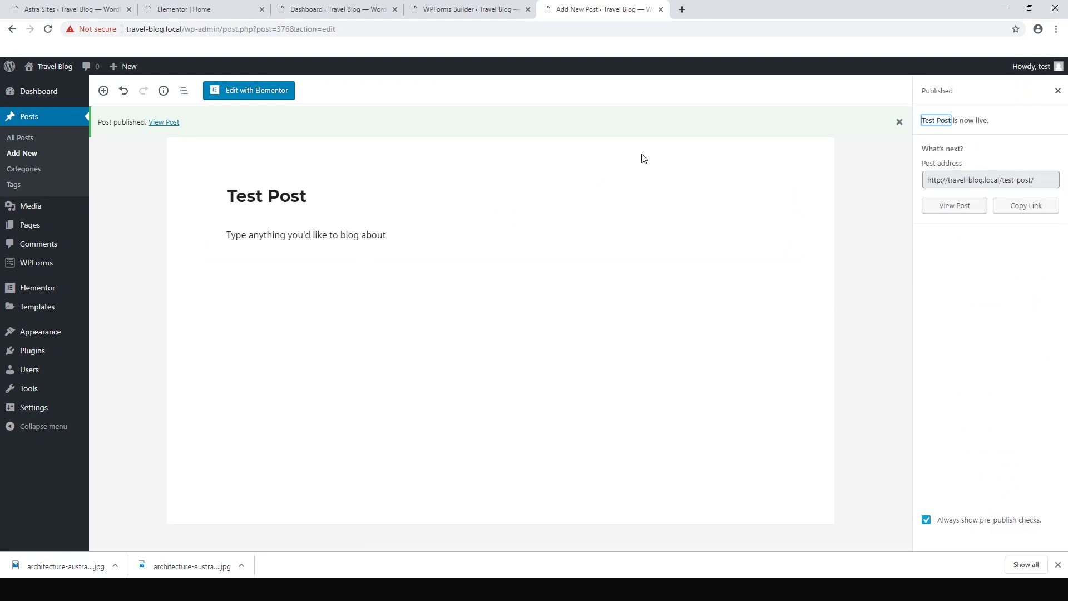
# - Open the live Test Post page and check its lighthouse image and Recent Posts sidebar
pyautogui.click(961, 206)
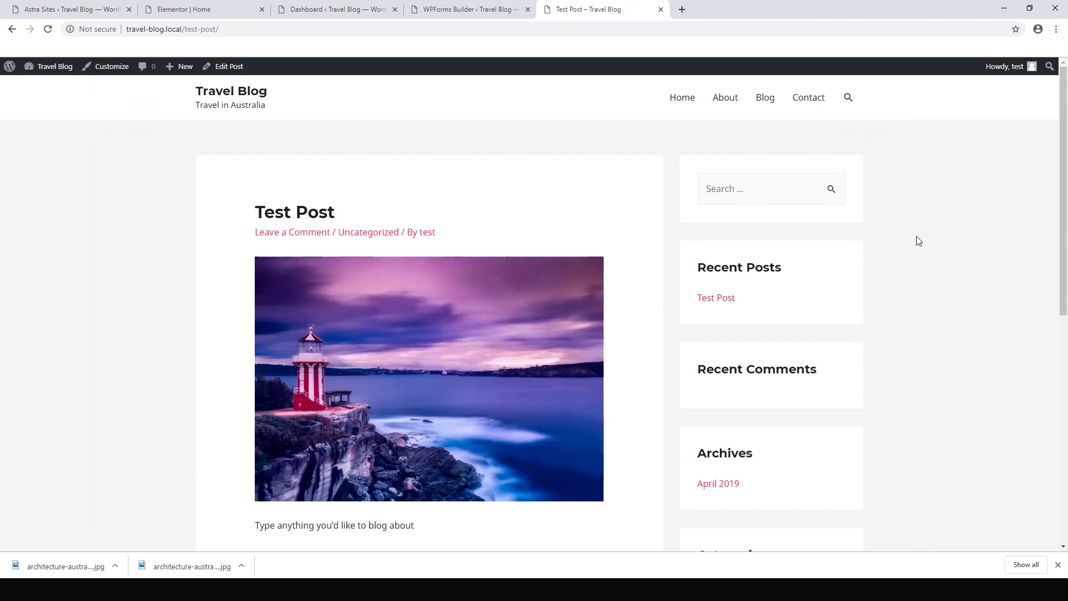
pyautogui.scroll(-5, 919, 240)
pyautogui.scroll(4, 919, 239)
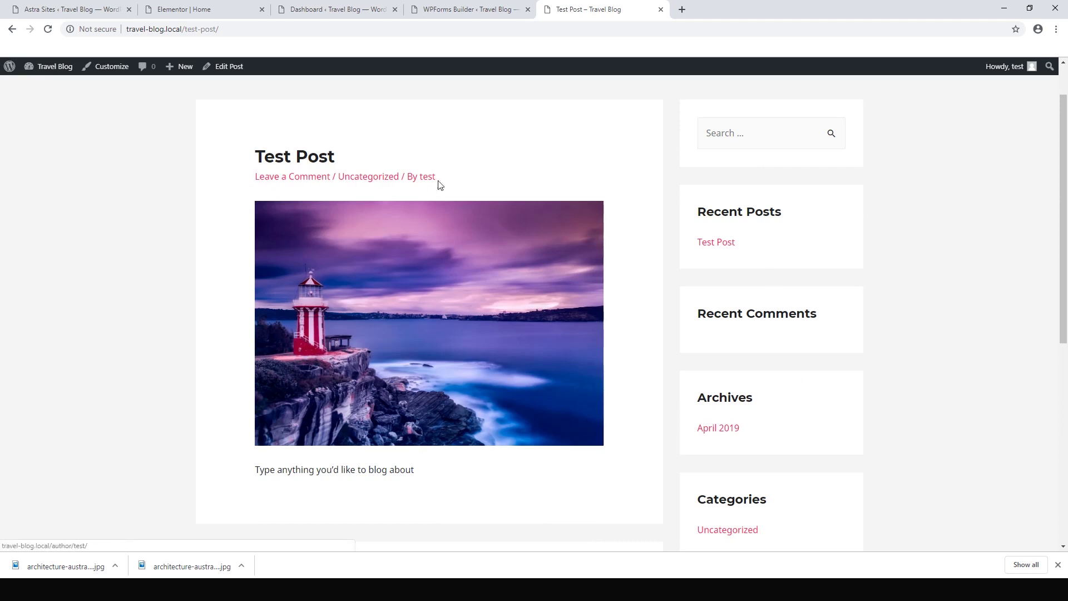
# - Set Test Post's Astra sidebar to No Sidebar, update it, and open the Customizer
pyautogui.click(230, 69)
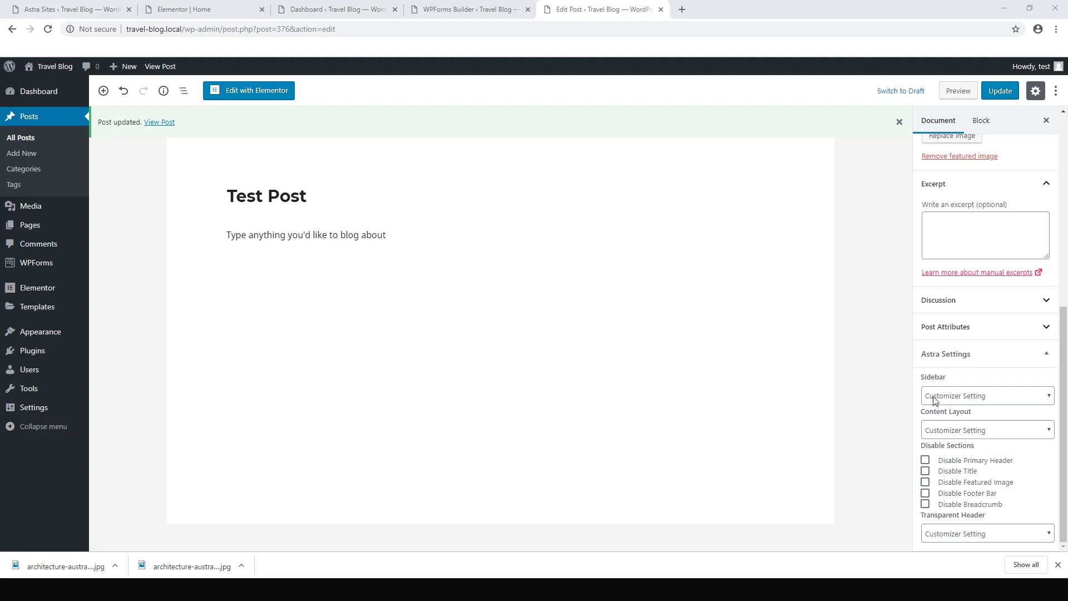
pyautogui.click(953, 395)
pyautogui.click(950, 440)
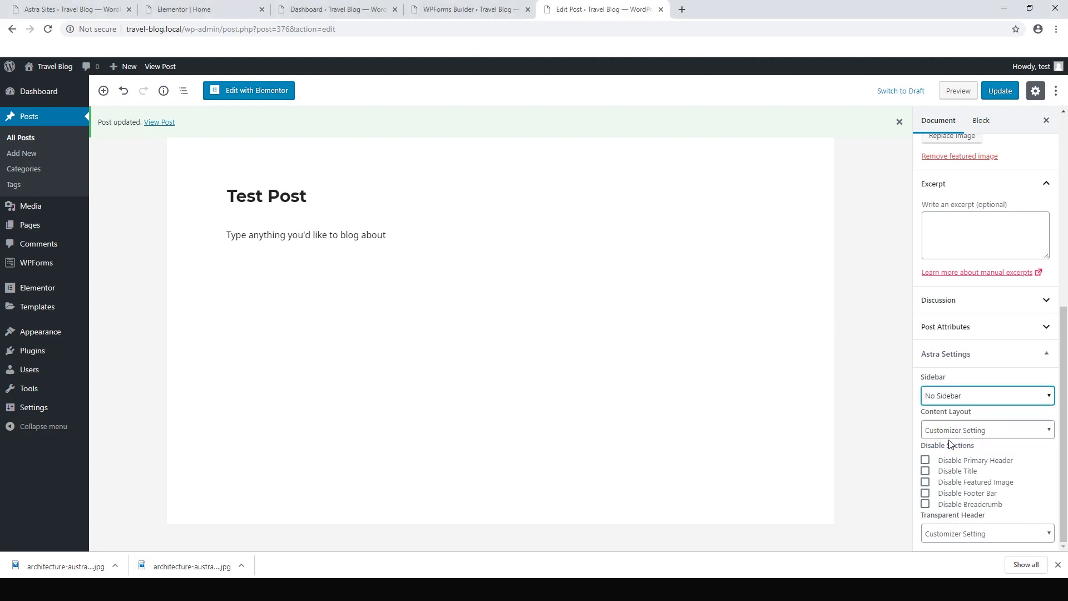
pyautogui.click(1000, 91)
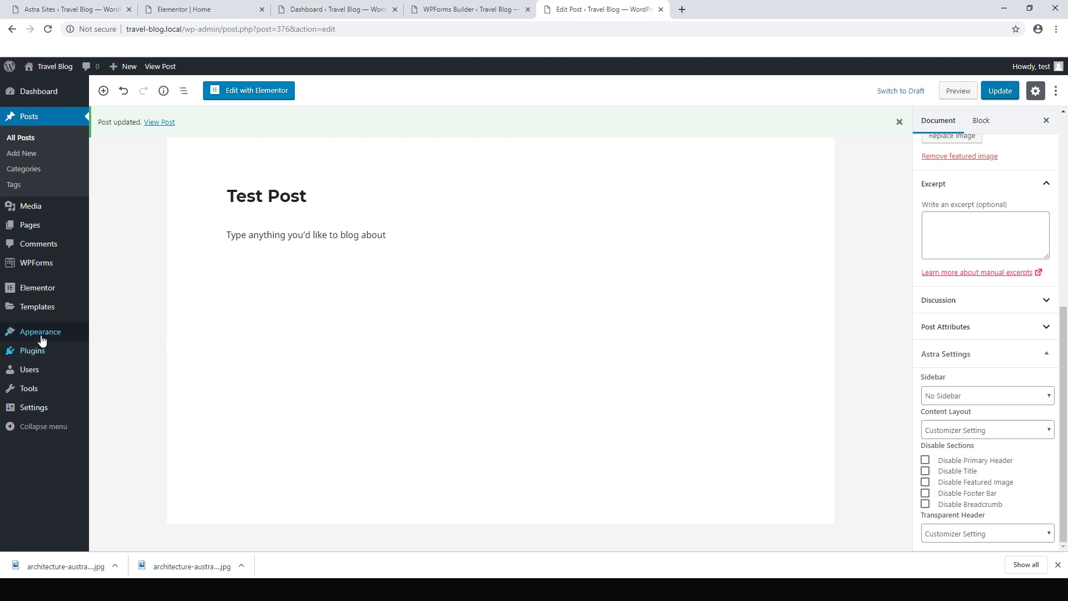
pyautogui.moveTo(80, 335)
pyautogui.click(125, 352)
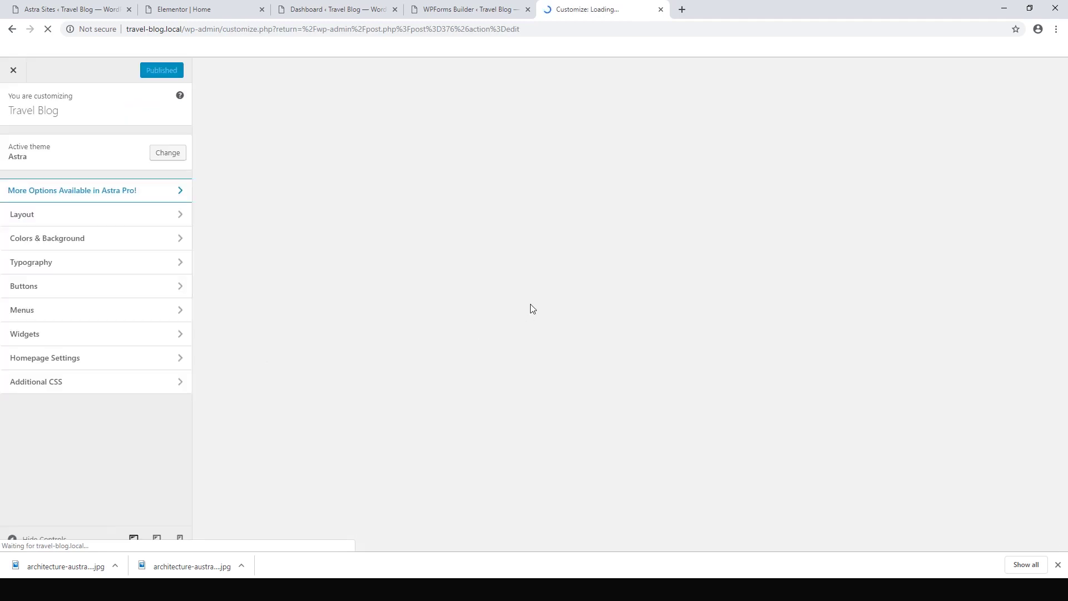
# - Hide comments, category and author meta in the Single Post layout, then close the Customizer
pyautogui.click(109, 214)
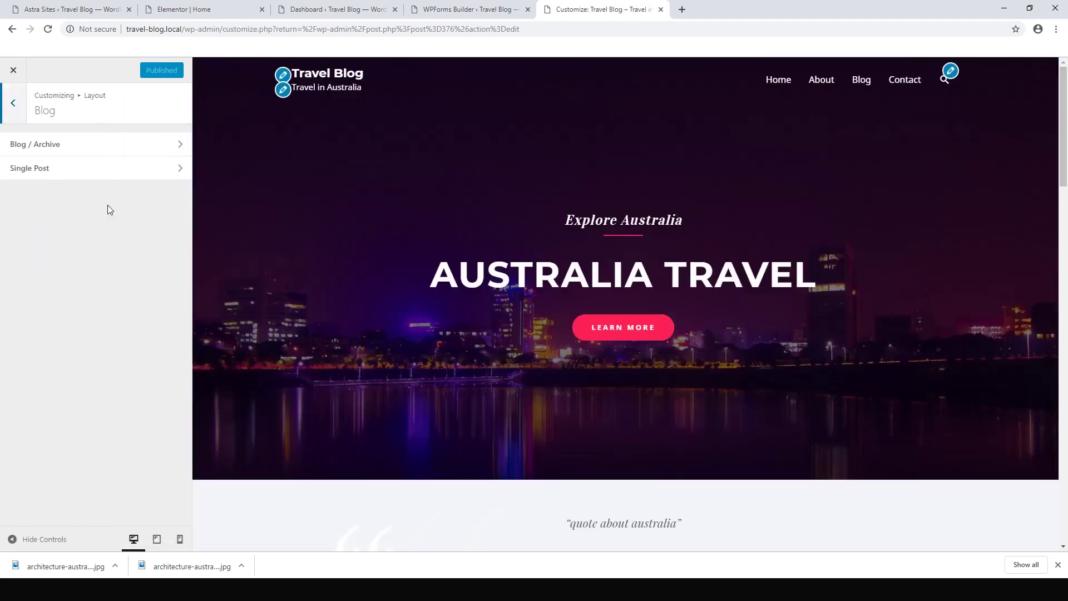
pyautogui.click(94, 174)
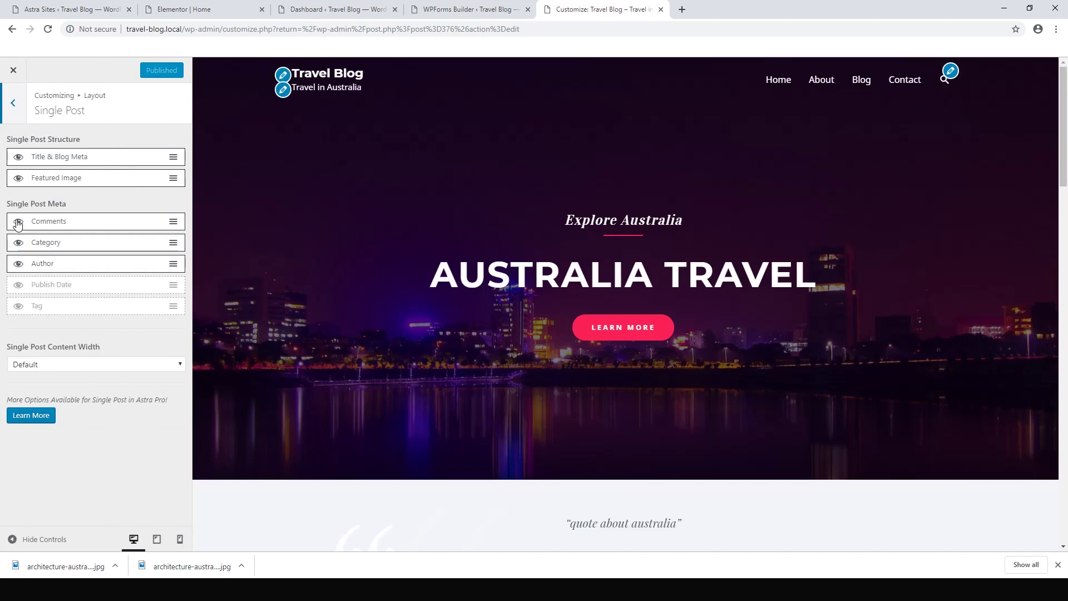
pyautogui.click(860, 84)
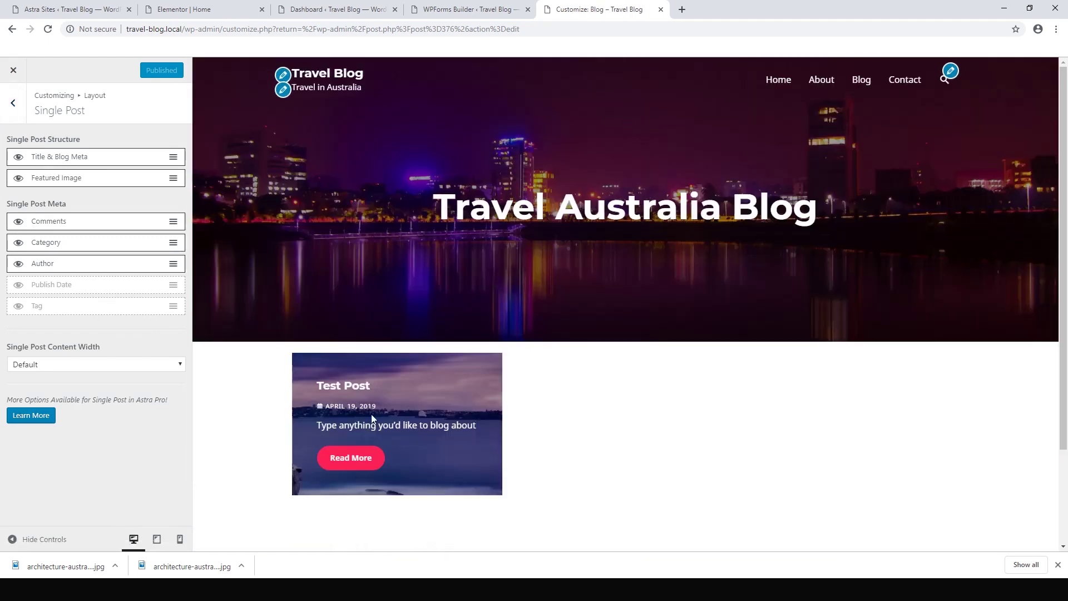
pyautogui.click(351, 459)
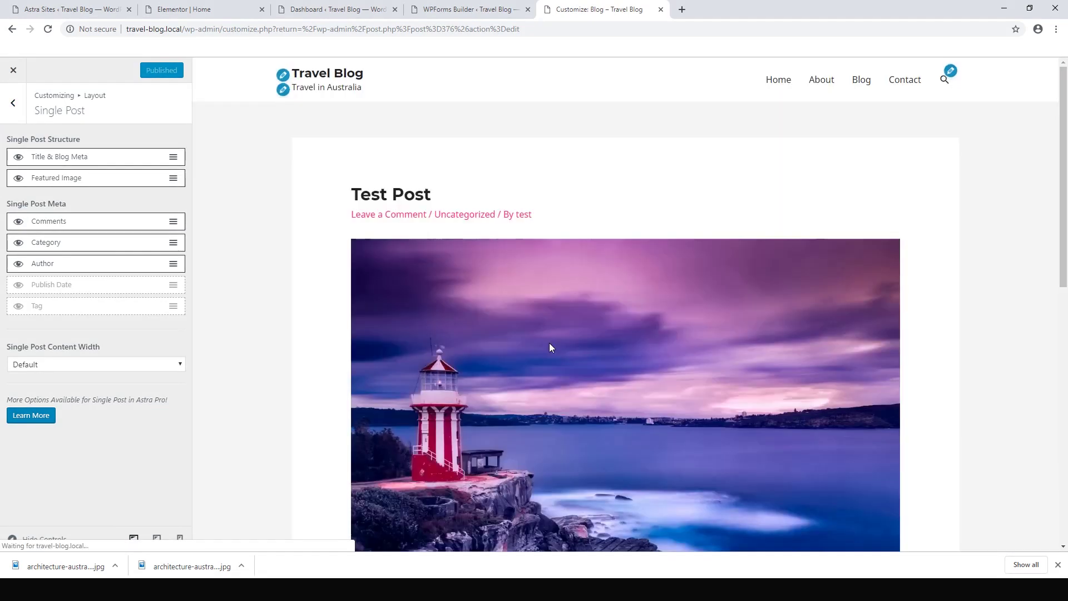
pyautogui.click(21, 223)
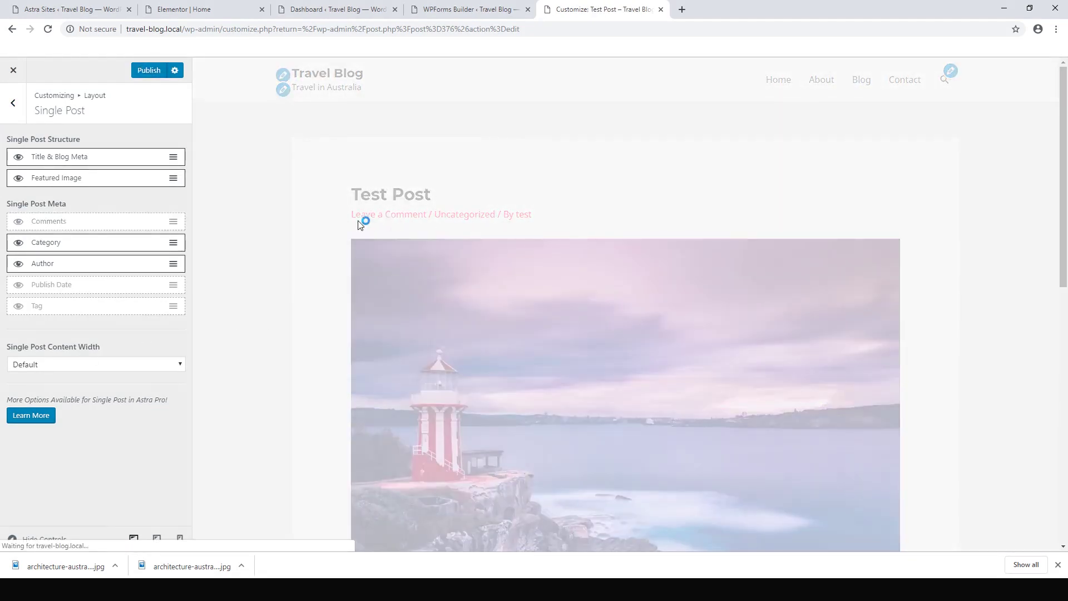
pyautogui.click(18, 242)
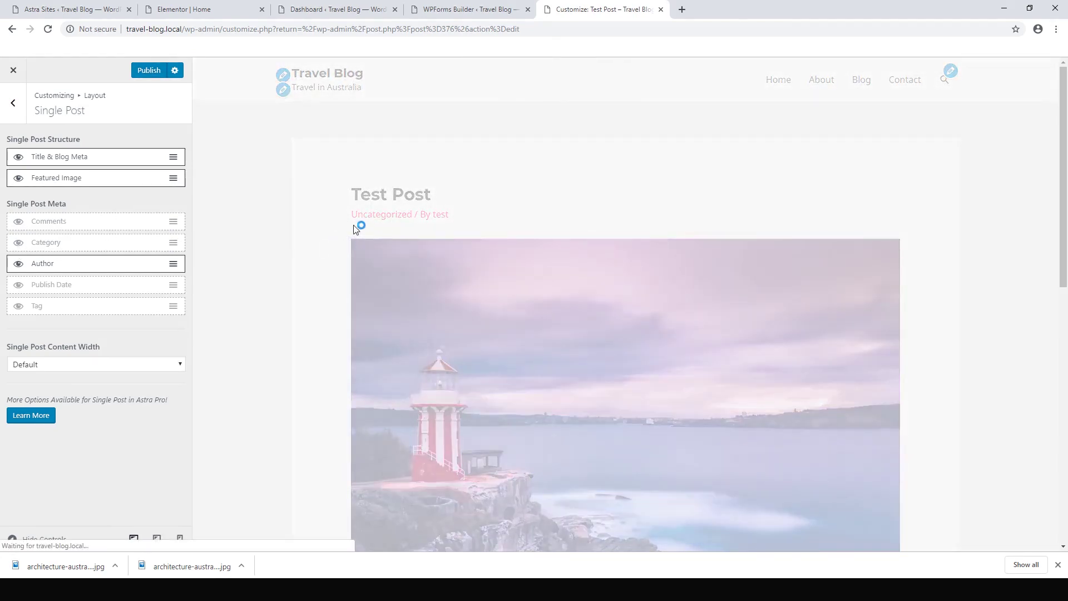
pyautogui.click(19, 266)
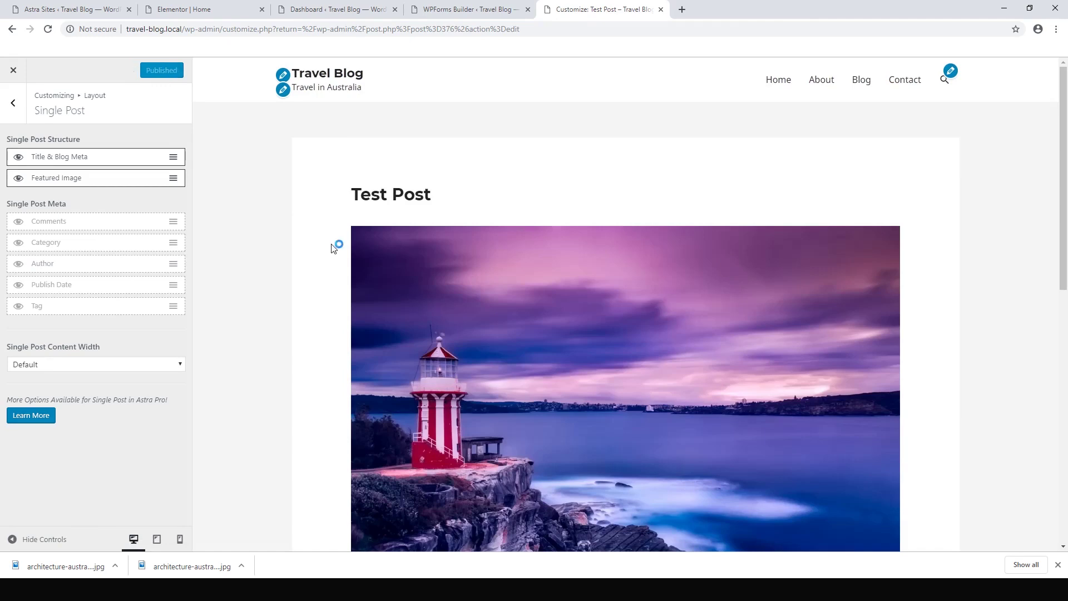
pyautogui.click(17, 73)
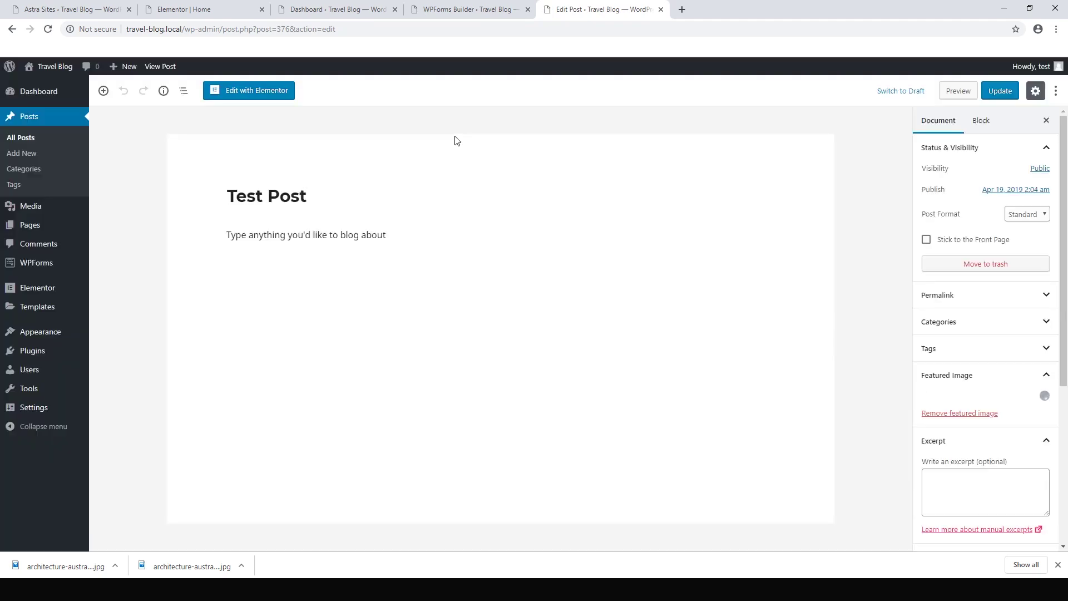
# - Check the live Test Post shows only title, image and text, then open a new post
pyautogui.click(159, 67)
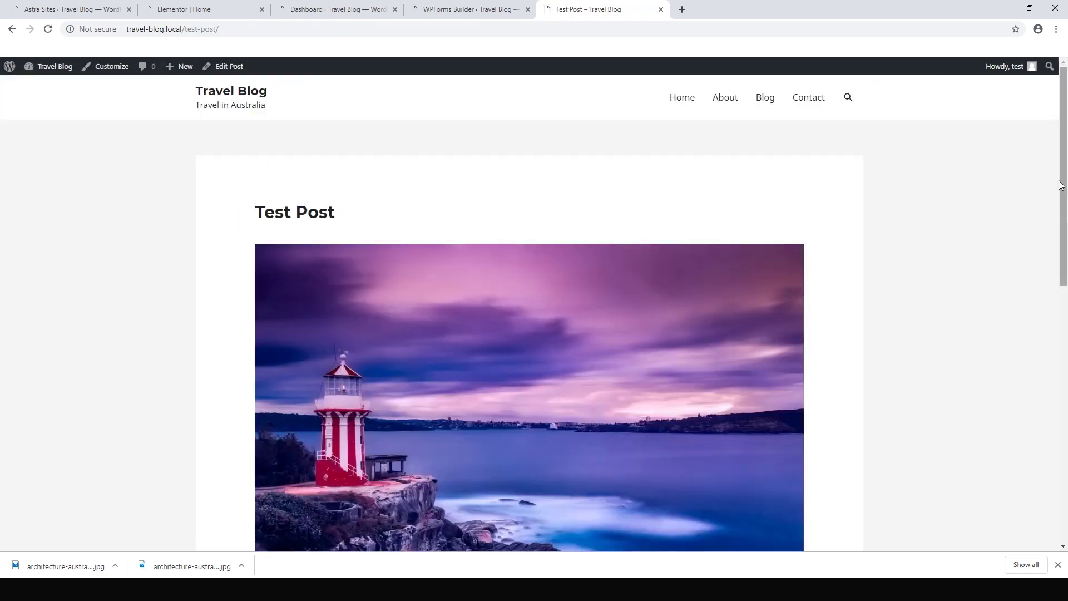
pyautogui.scroll(-6, 569, 394)
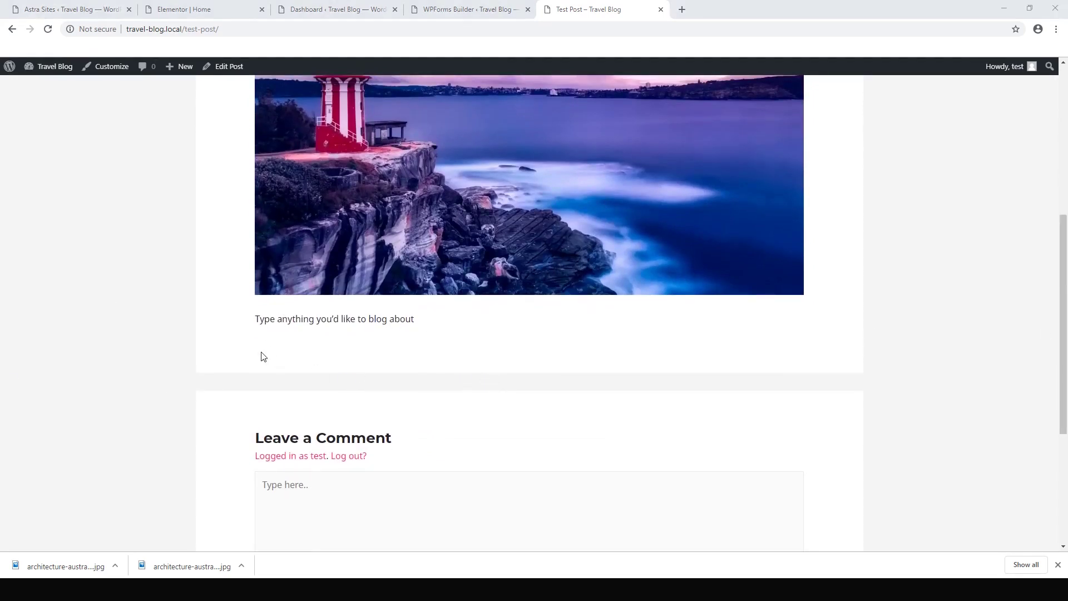
pyautogui.click(178, 68)
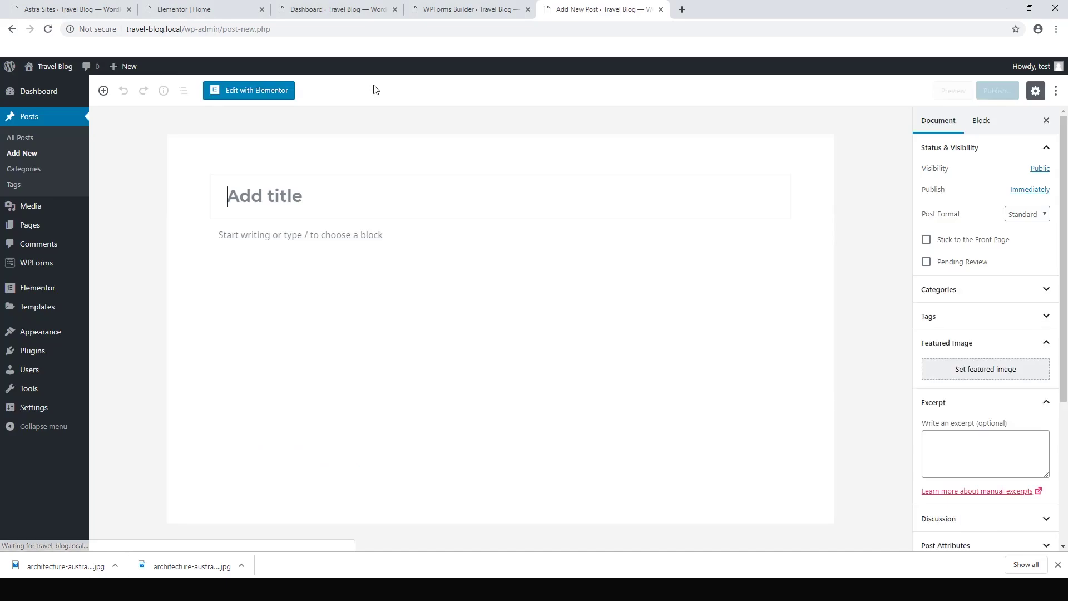
# - Title the new post 'Second Post' with the body text 'anything'
pyautogui.write('S')
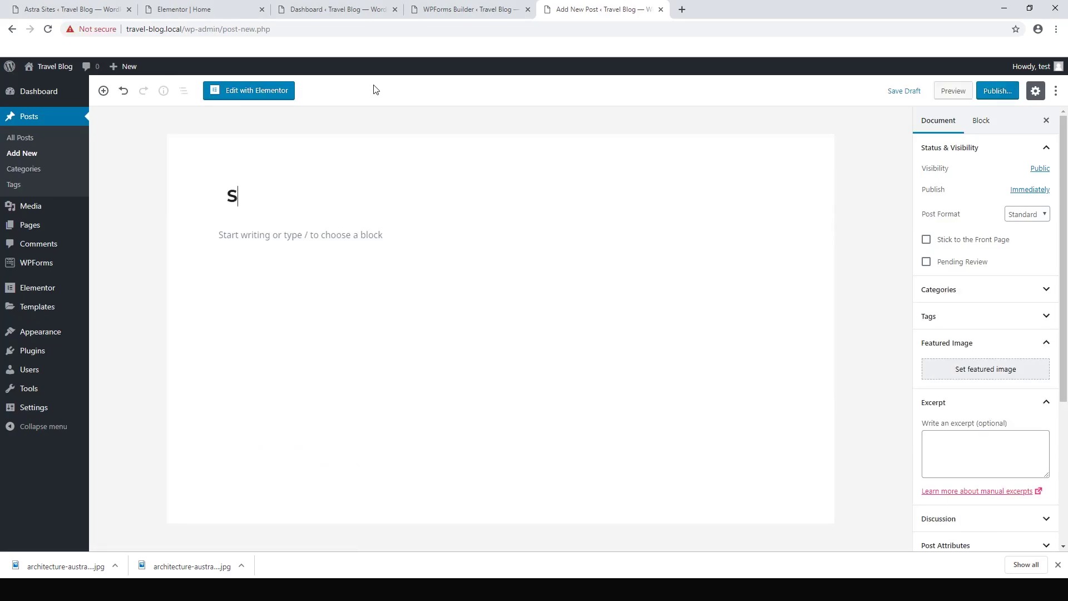
pyautogui.write('econd Posts')
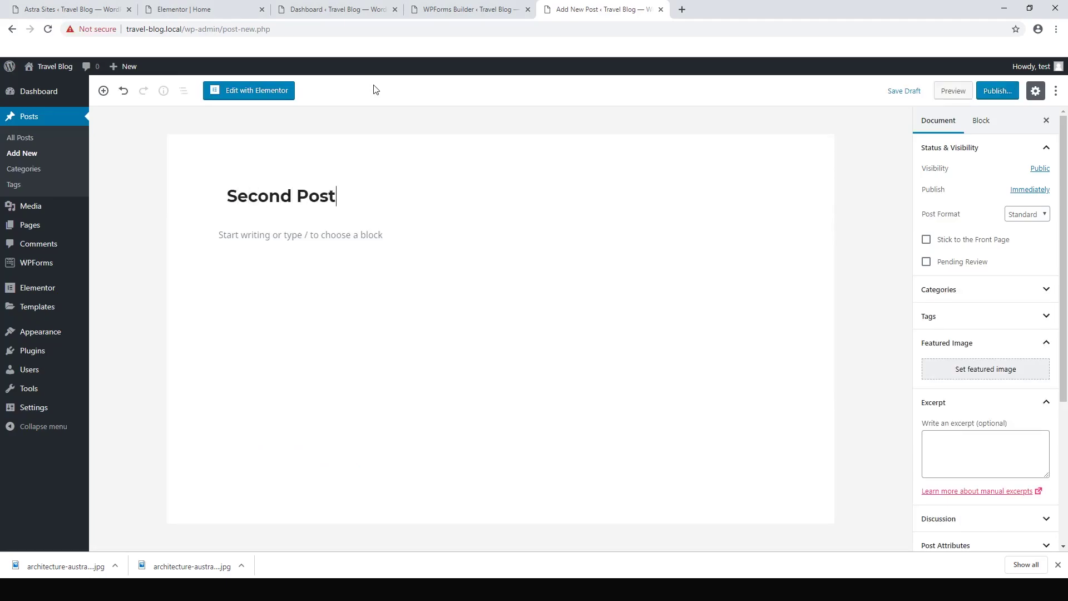
pyautogui.press('Return')
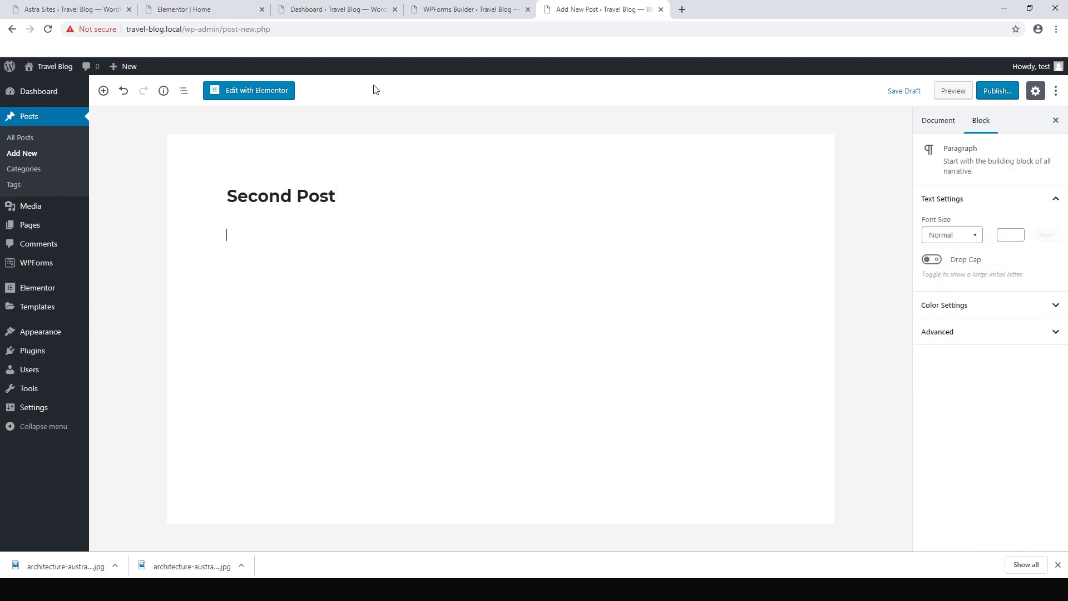
pyautogui.write('anything')
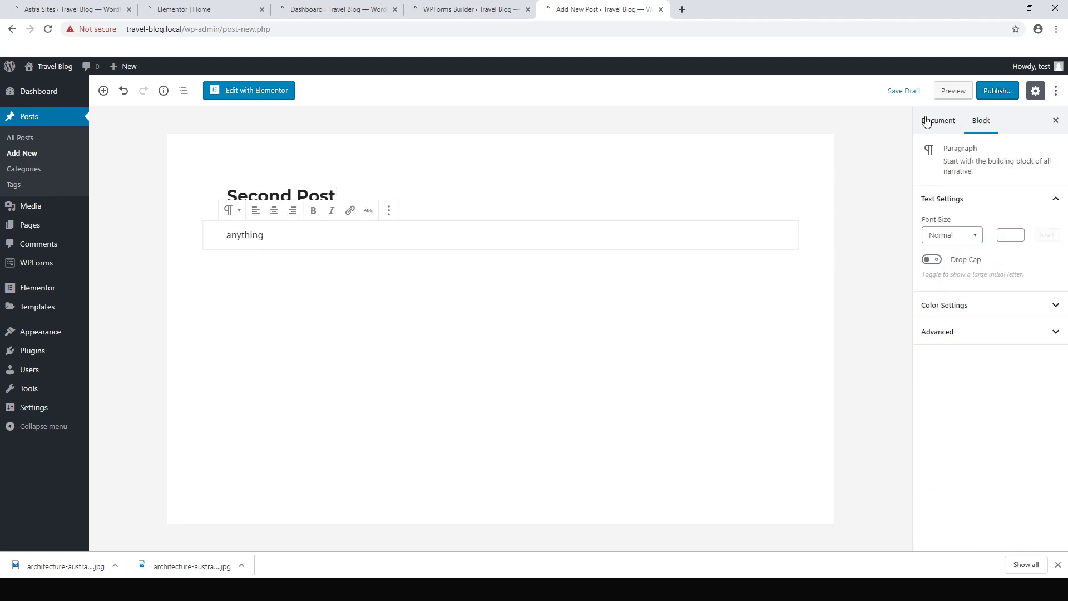
# - Set the kangaroo photo as the featured image
pyautogui.click(939, 120)
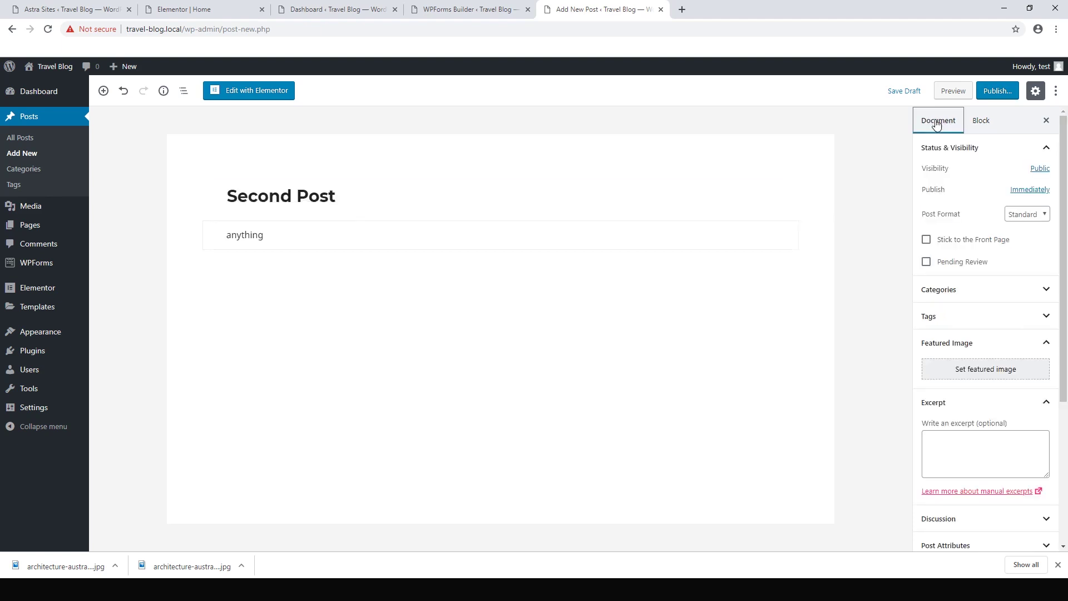
pyautogui.click(977, 370)
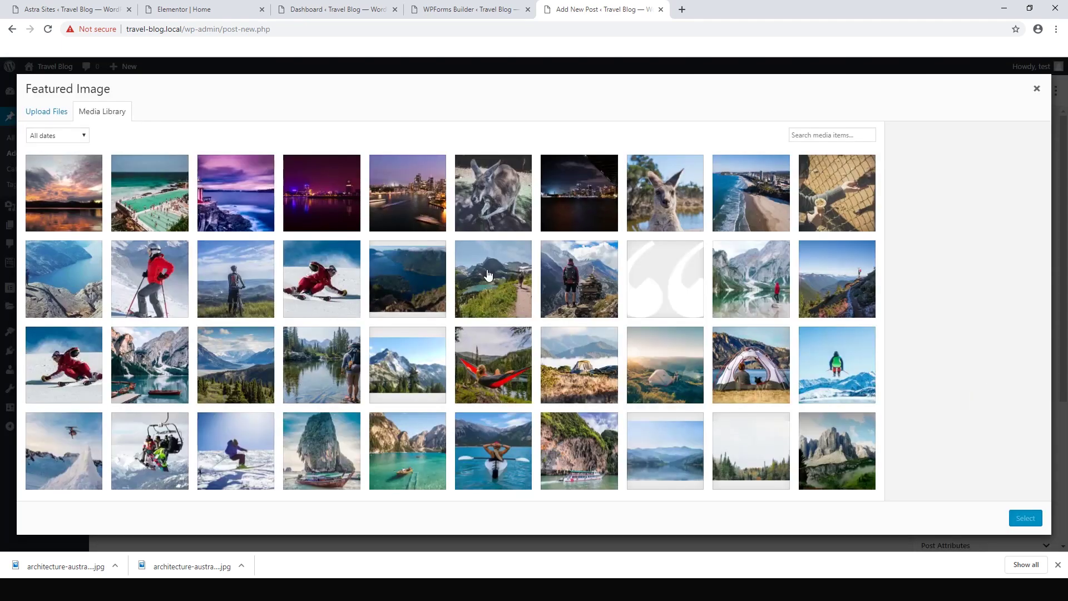
pyautogui.click(493, 204)
pyautogui.click(1023, 518)
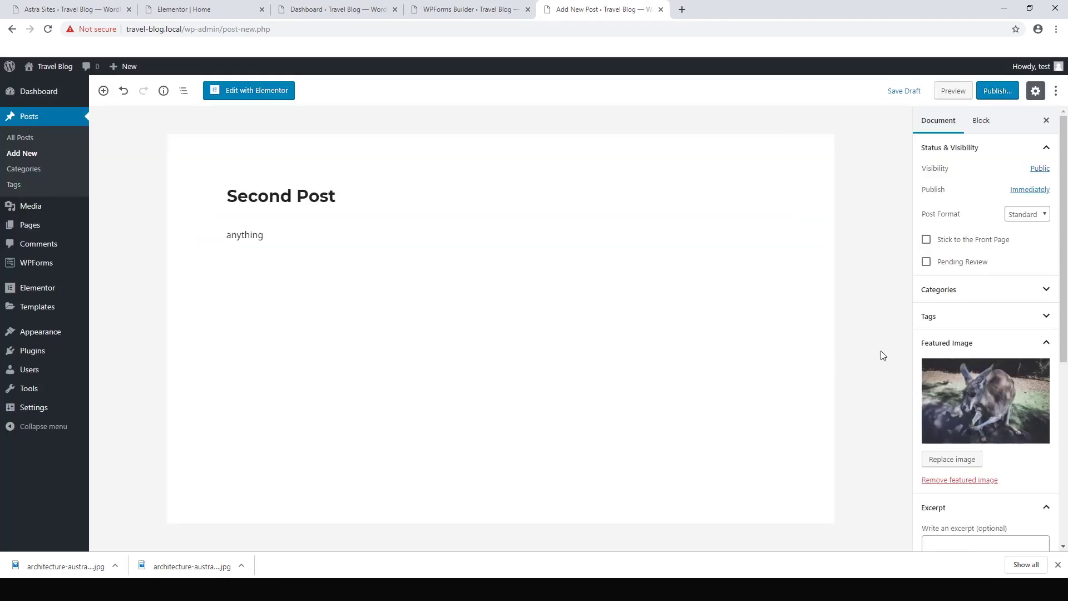
# - Set the post's Astra sidebar to No Sidebar and begin publishing
pyautogui.scroll(-6, 990, 358)
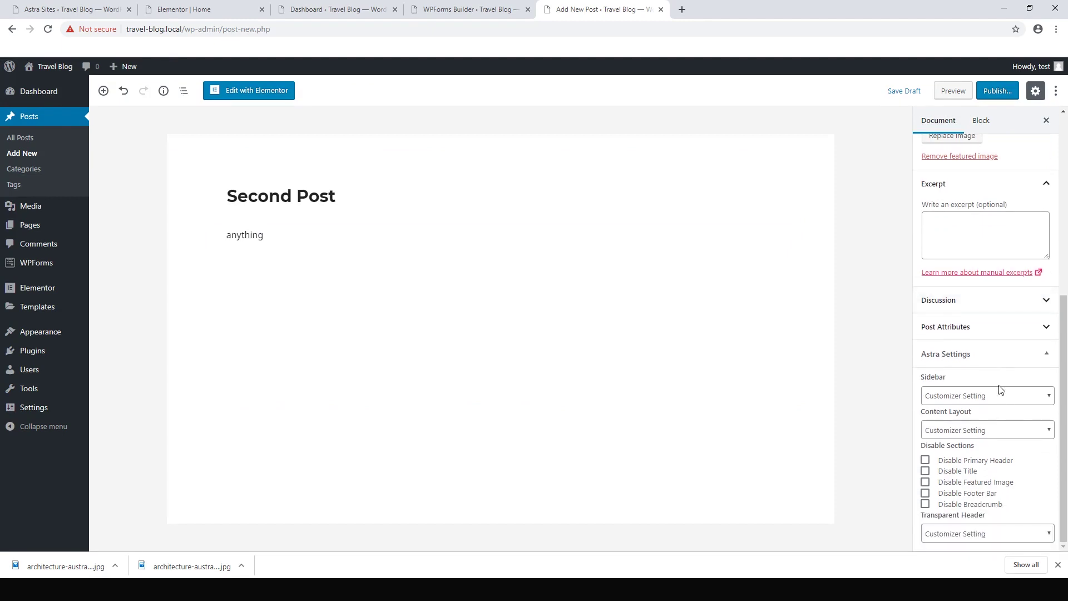
pyautogui.click(996, 400)
pyautogui.click(966, 439)
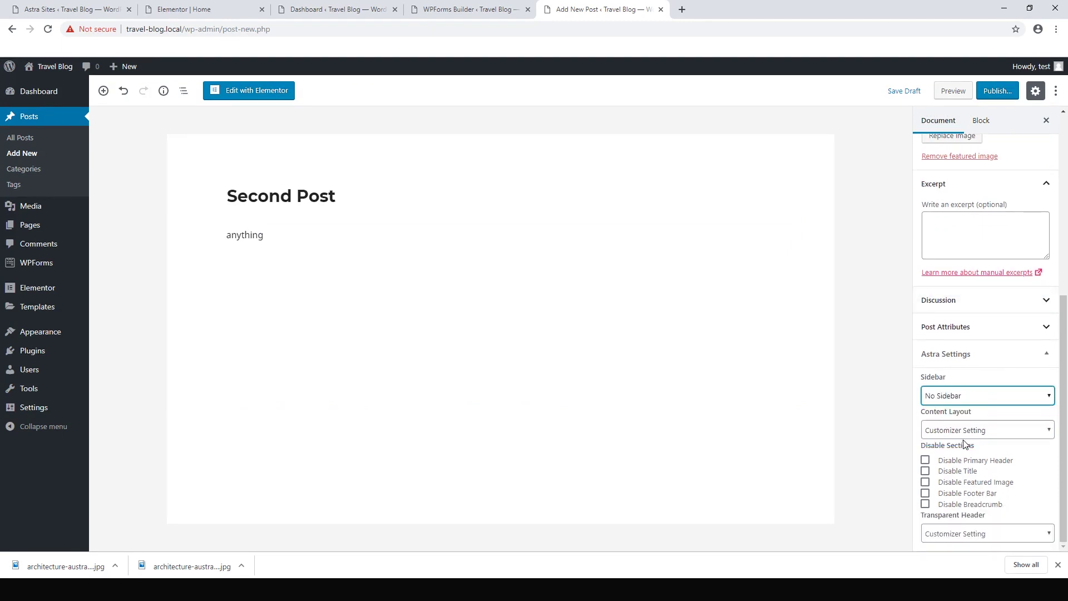
pyautogui.click(997, 91)
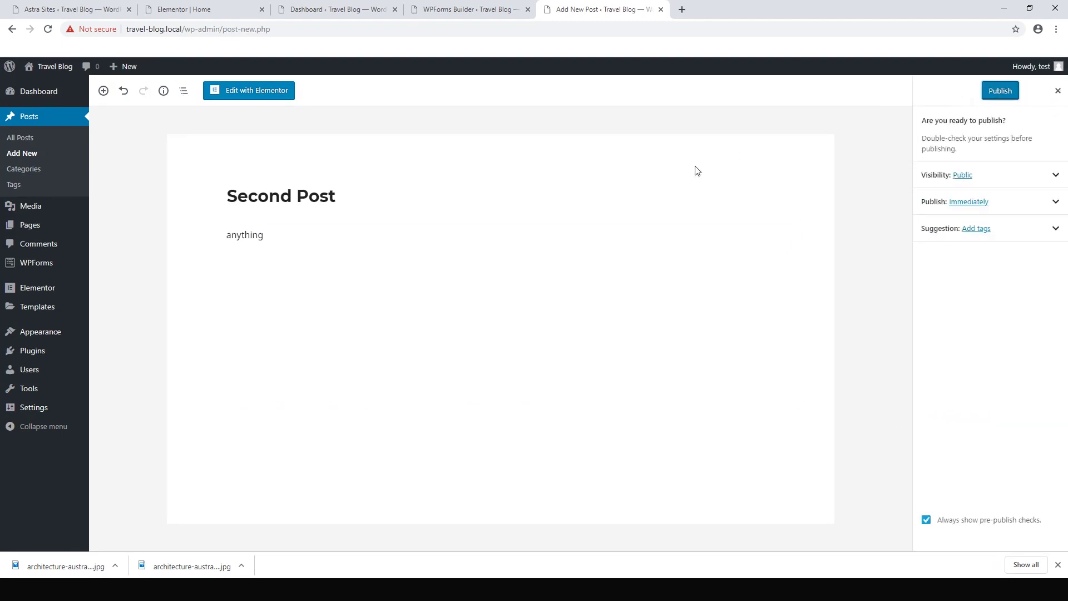
# - Publish Second Post and view the Blog page listing it with its kangaroo image beside Test Post
pyautogui.click(999, 92)
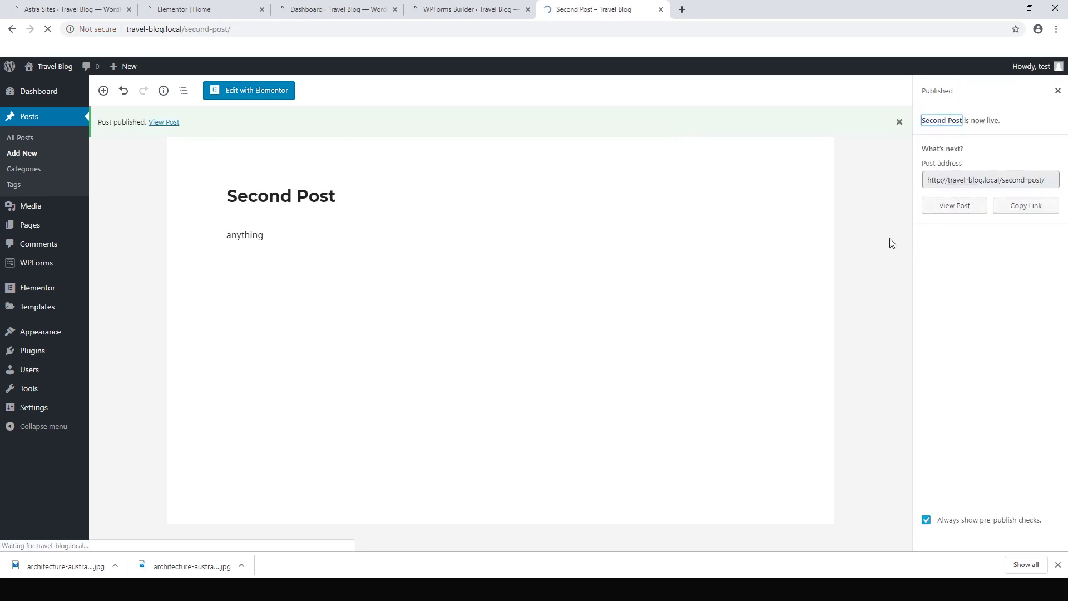
pyautogui.scroll(-5, 926, 246)
pyautogui.scroll(10, 923, 245)
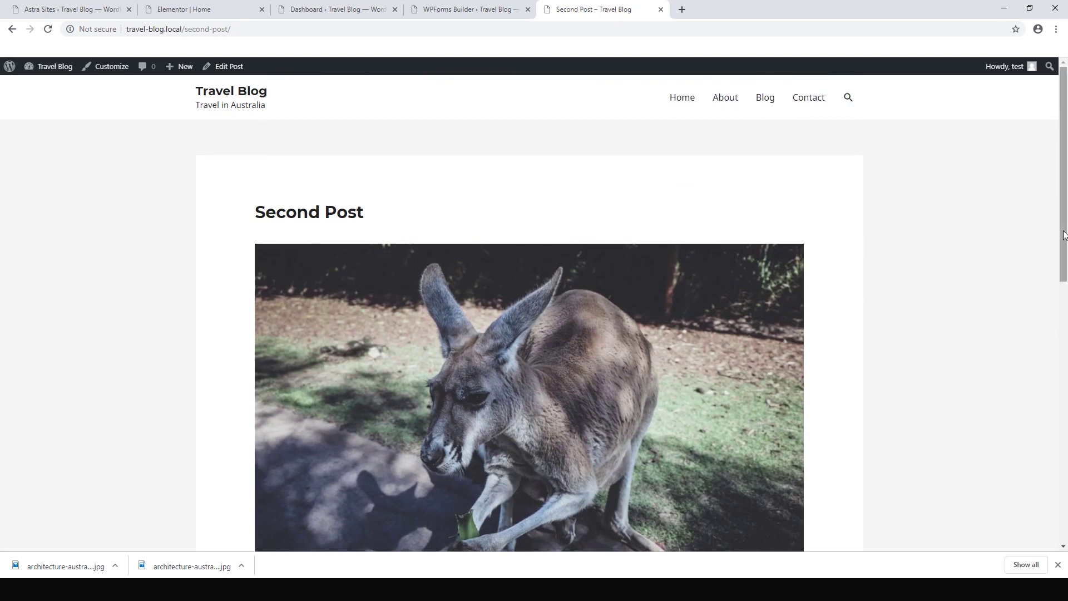
pyautogui.click(767, 100)
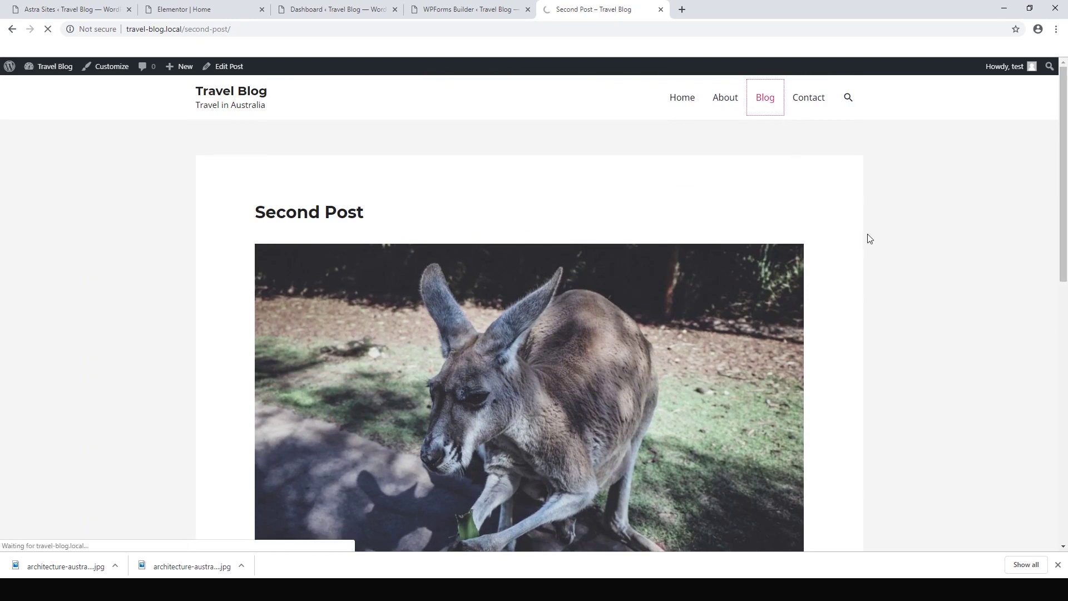
pyautogui.scroll(-2, 925, 295)
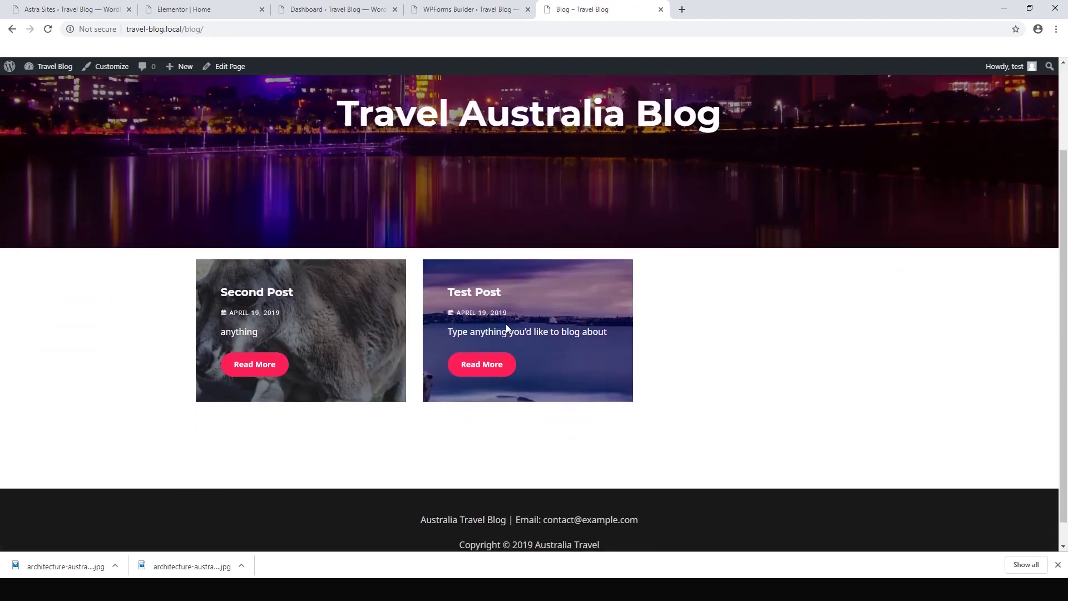
# - Go from the Blog page back to the site's Home page
pyautogui.scroll(1, 599, 296)
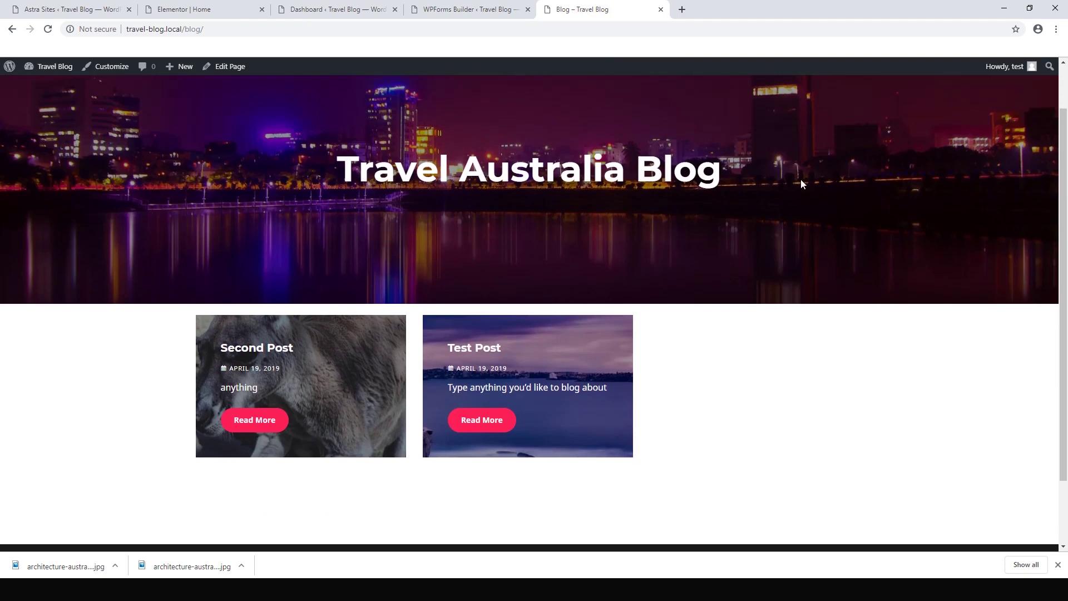
pyautogui.scroll(1, 839, 218)
pyautogui.click(681, 108)
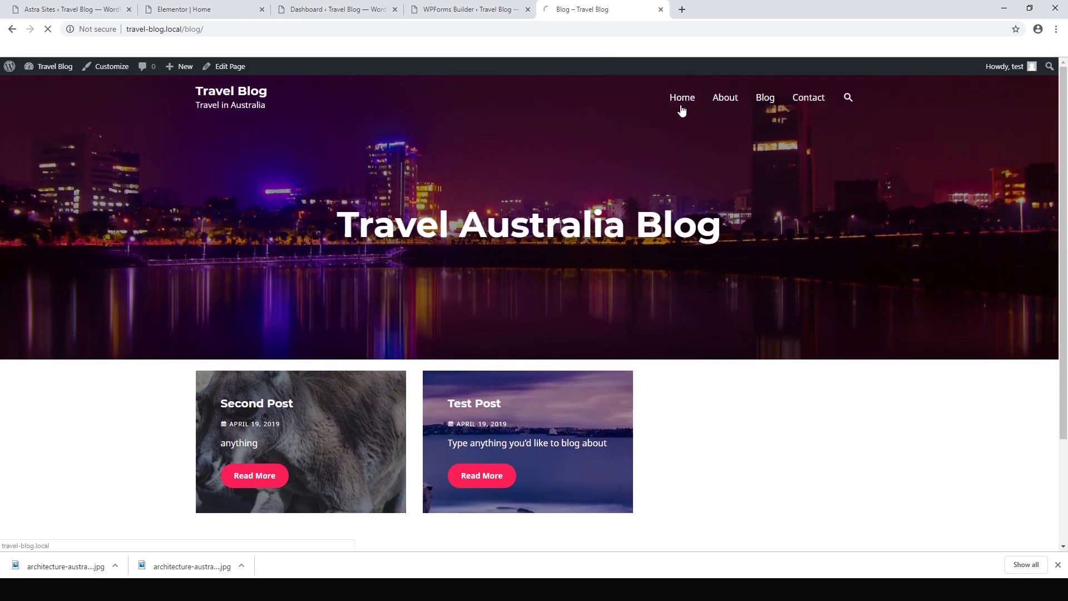